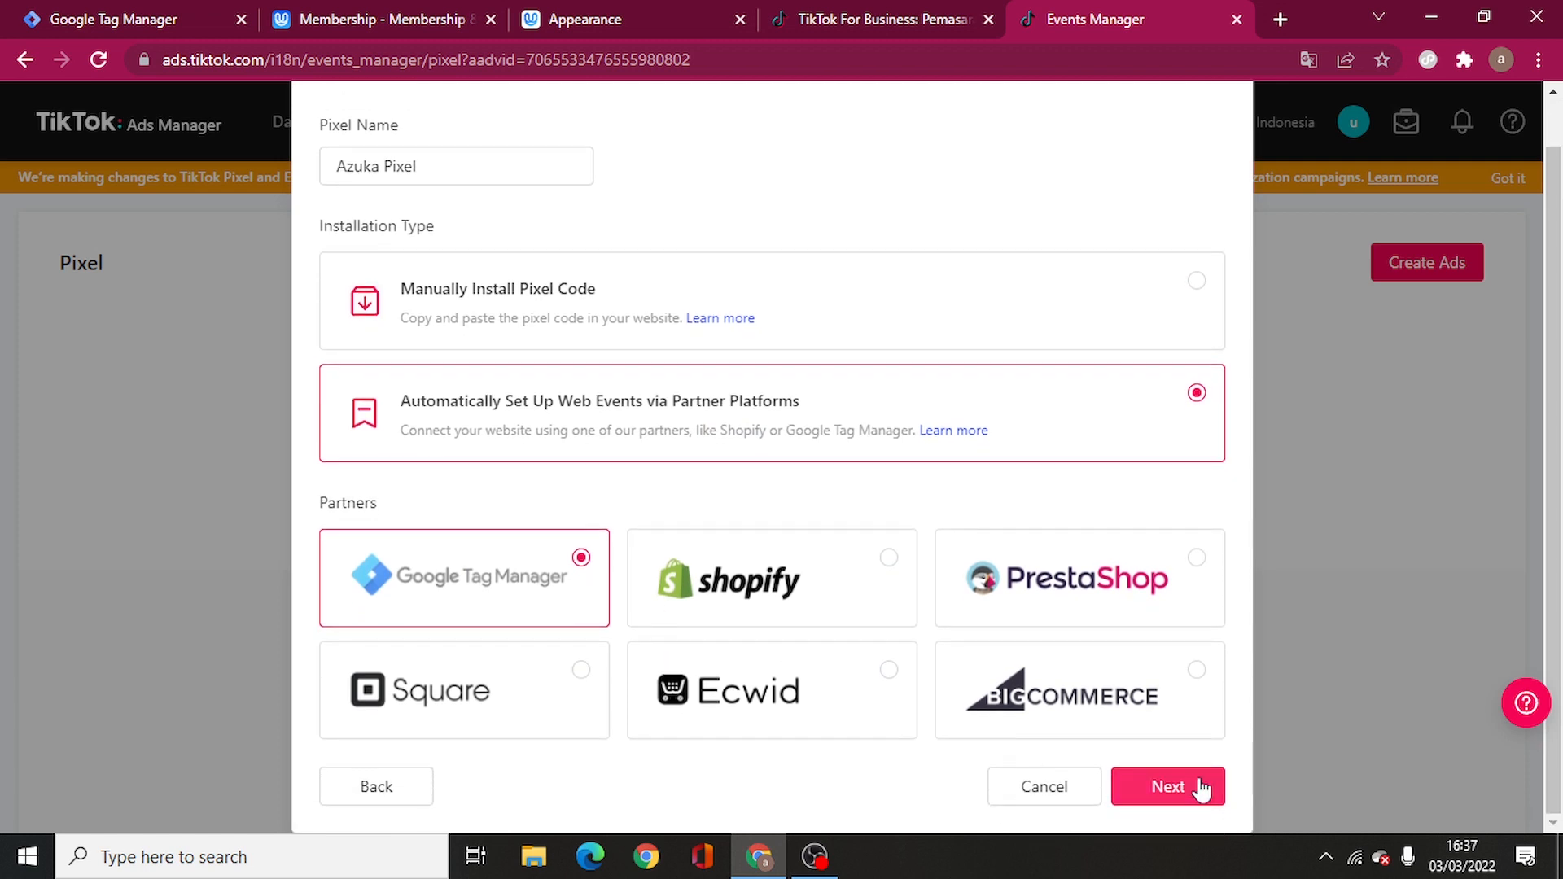
click(1173, 794)
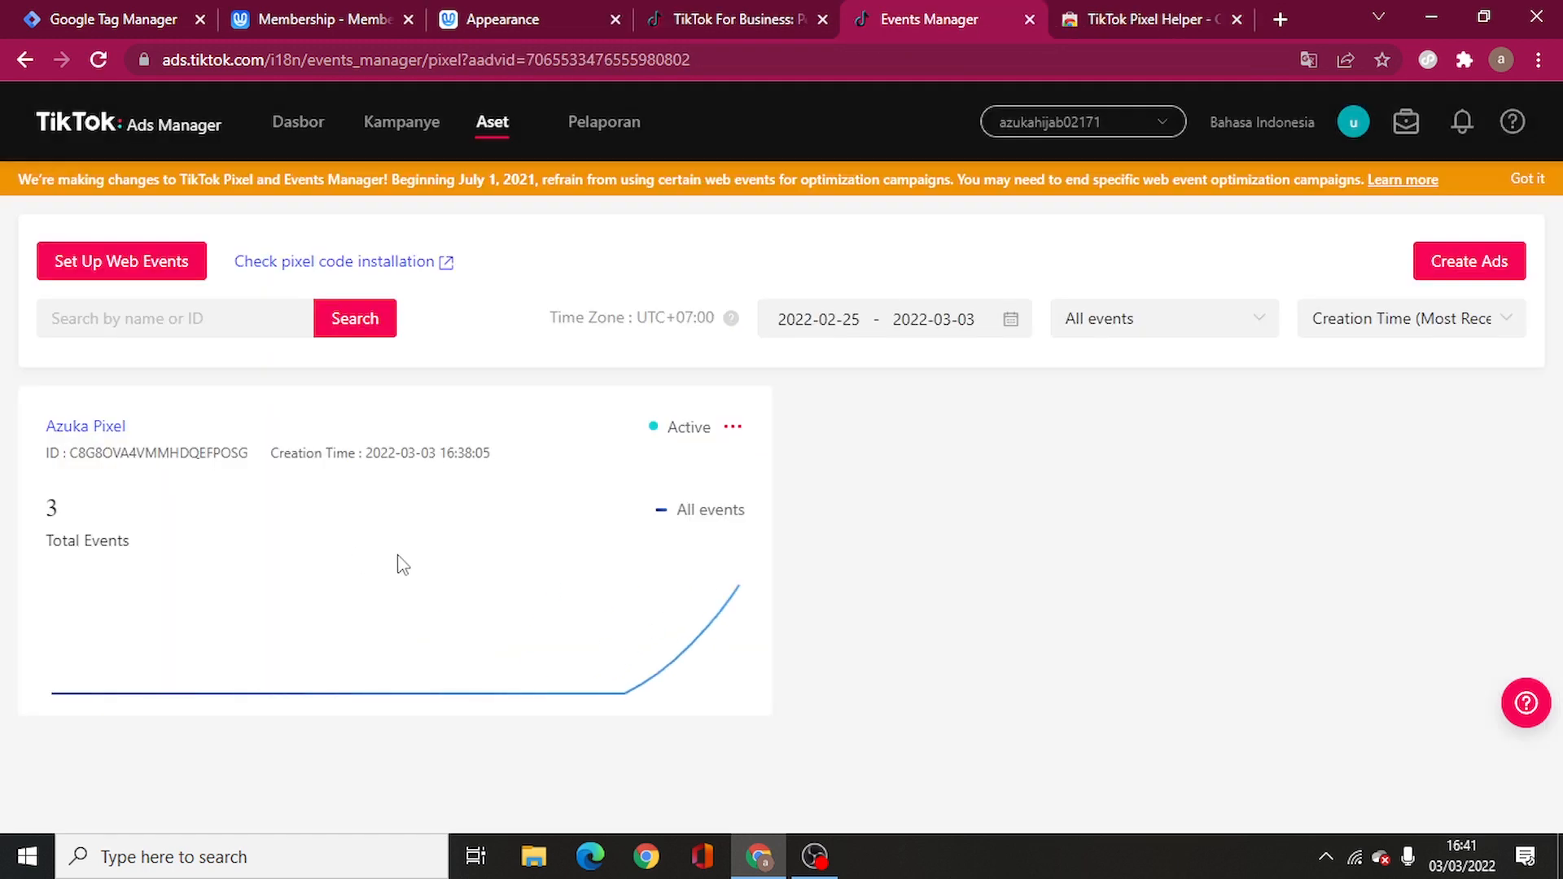
double_click(57, 508)
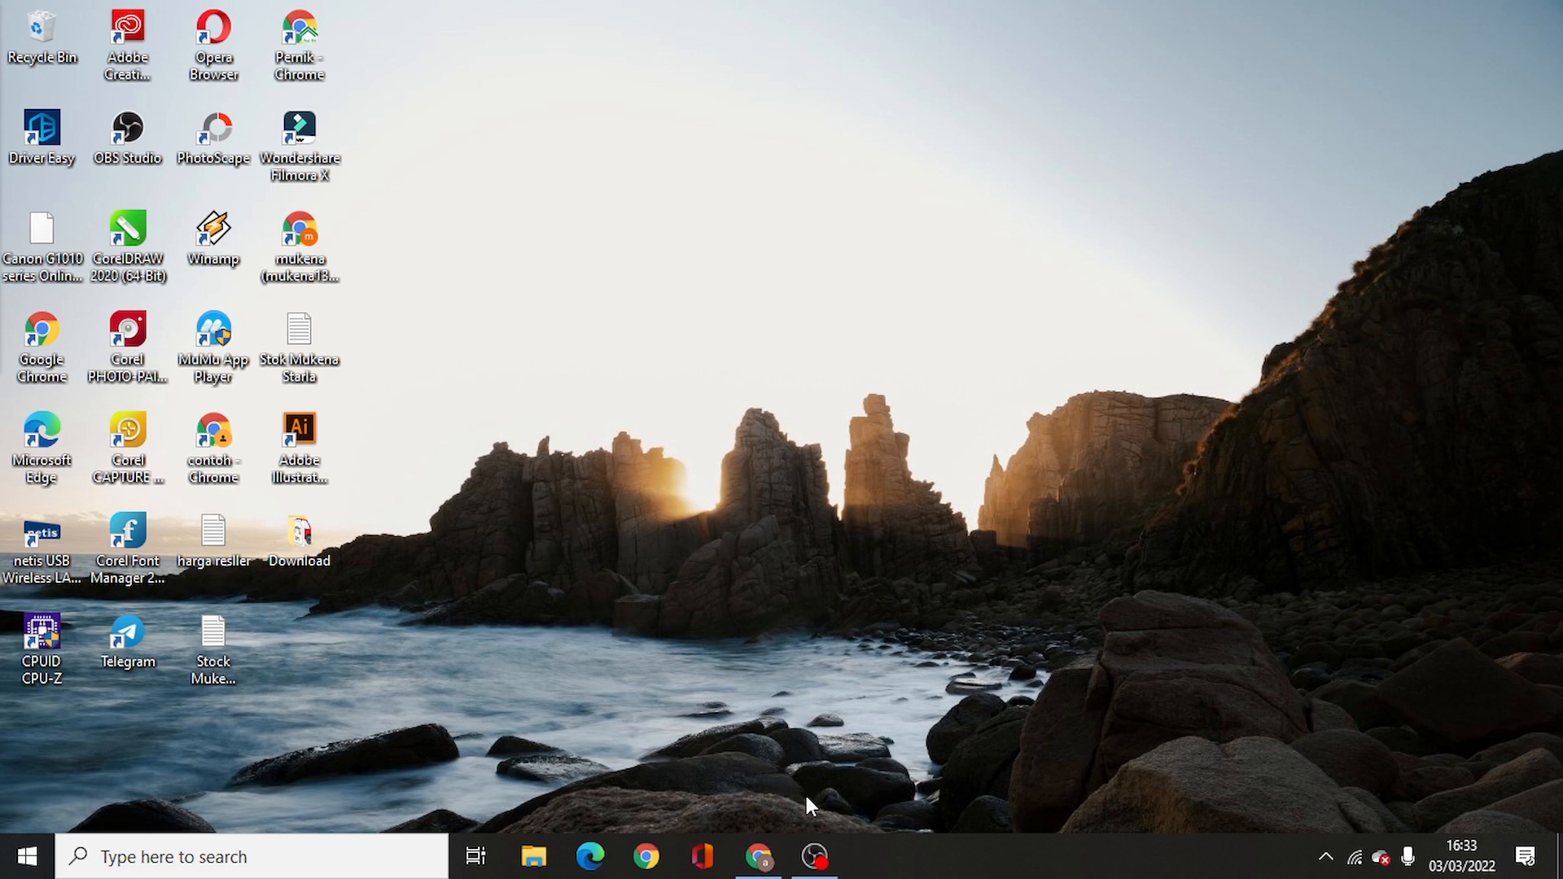
Step: Switch to Chrome, search the web for "google tag manager" and open the Google Tag Manager site
click(772, 852)
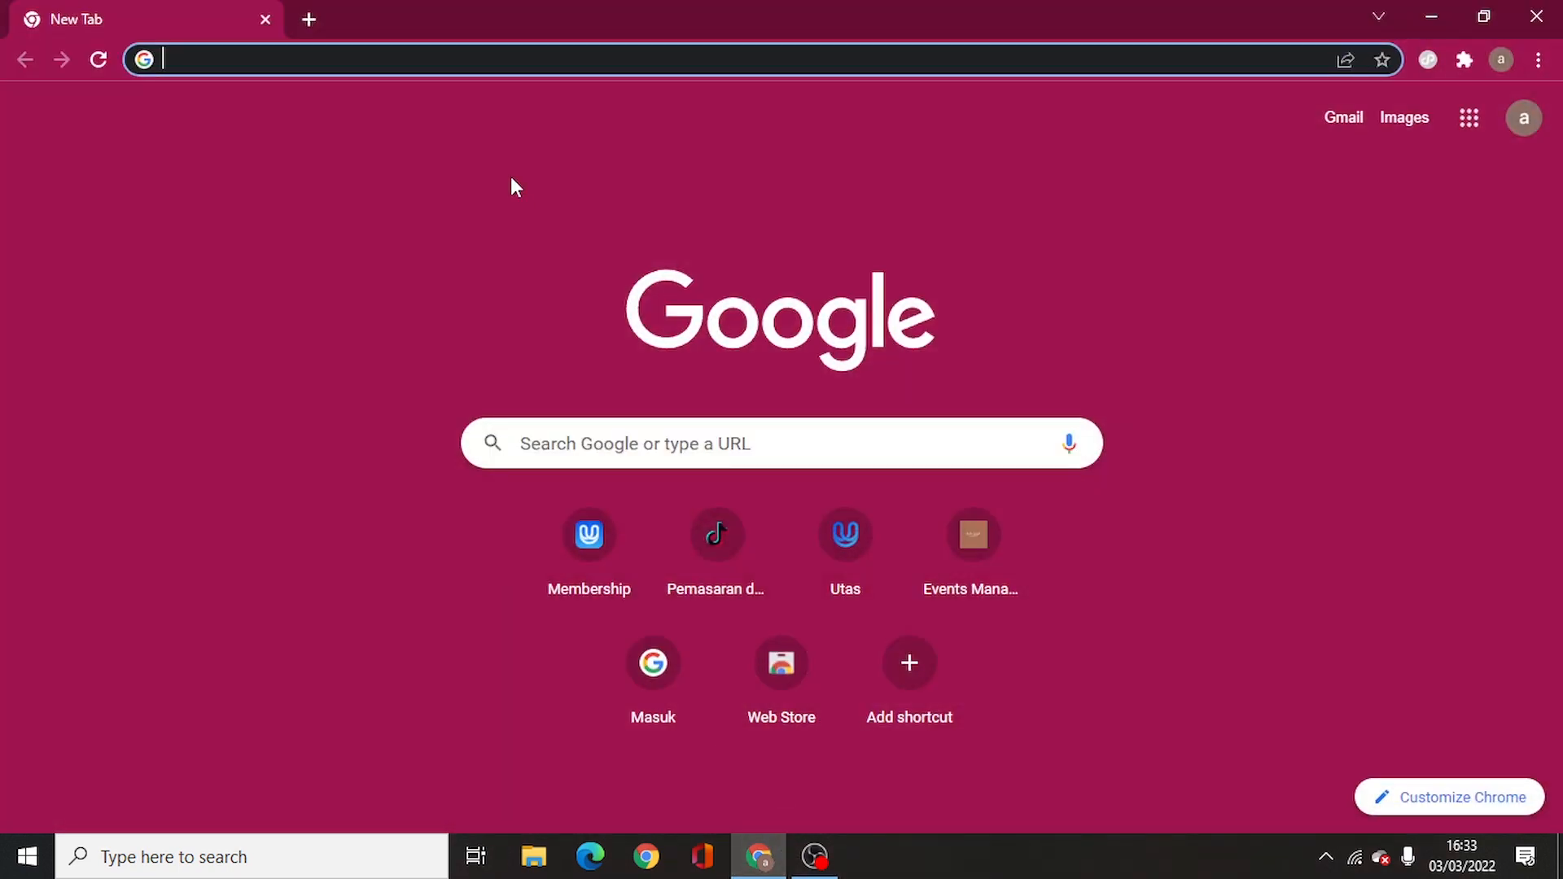
text(google ta)
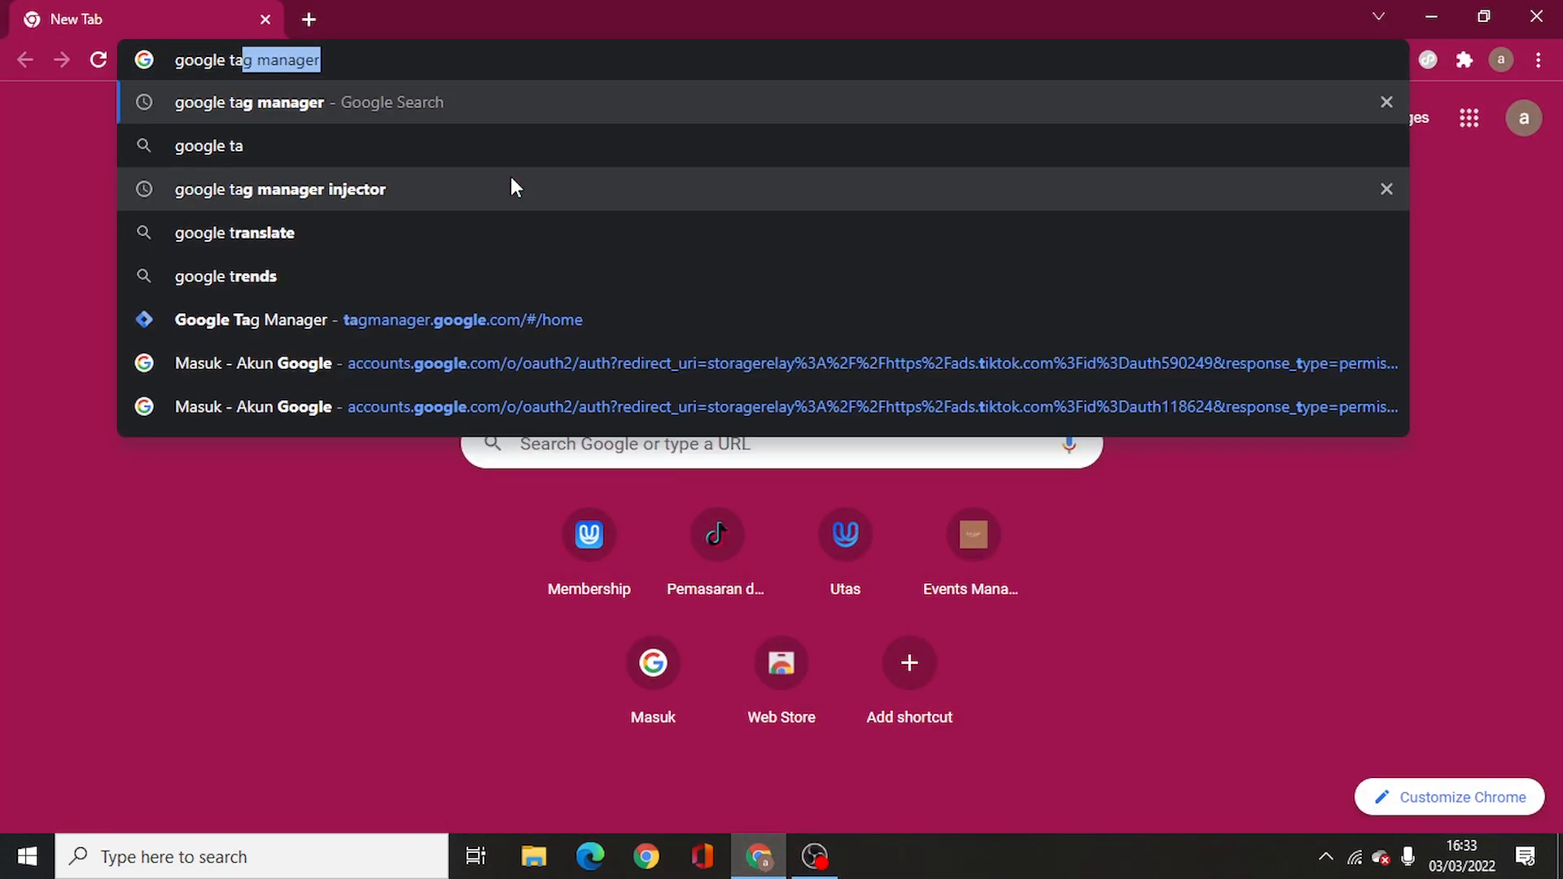
text(g manager)
key(Return)
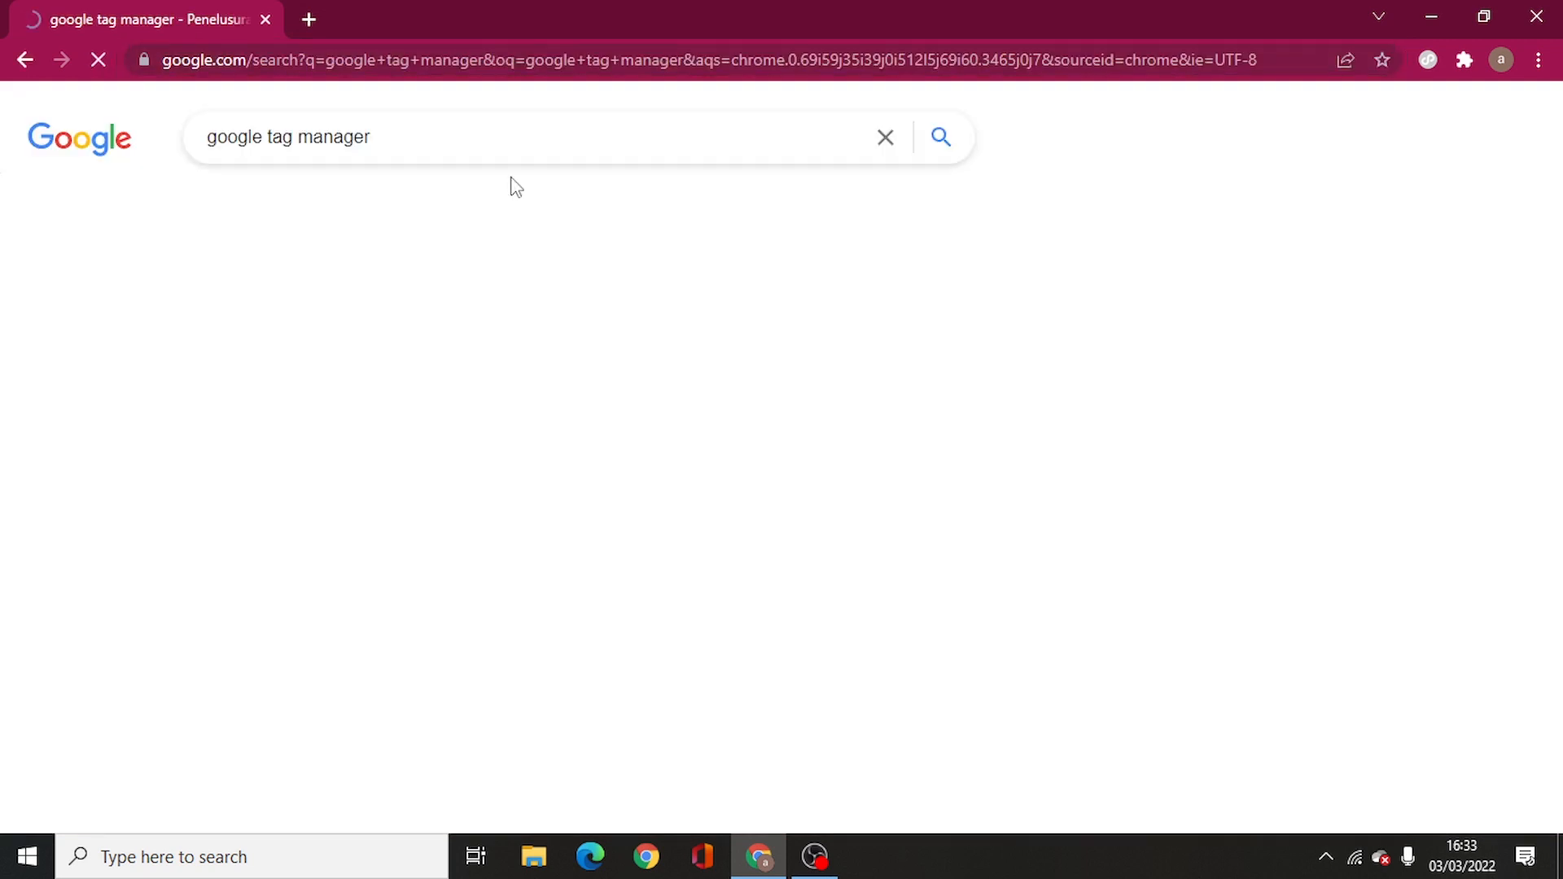
click(339, 341)
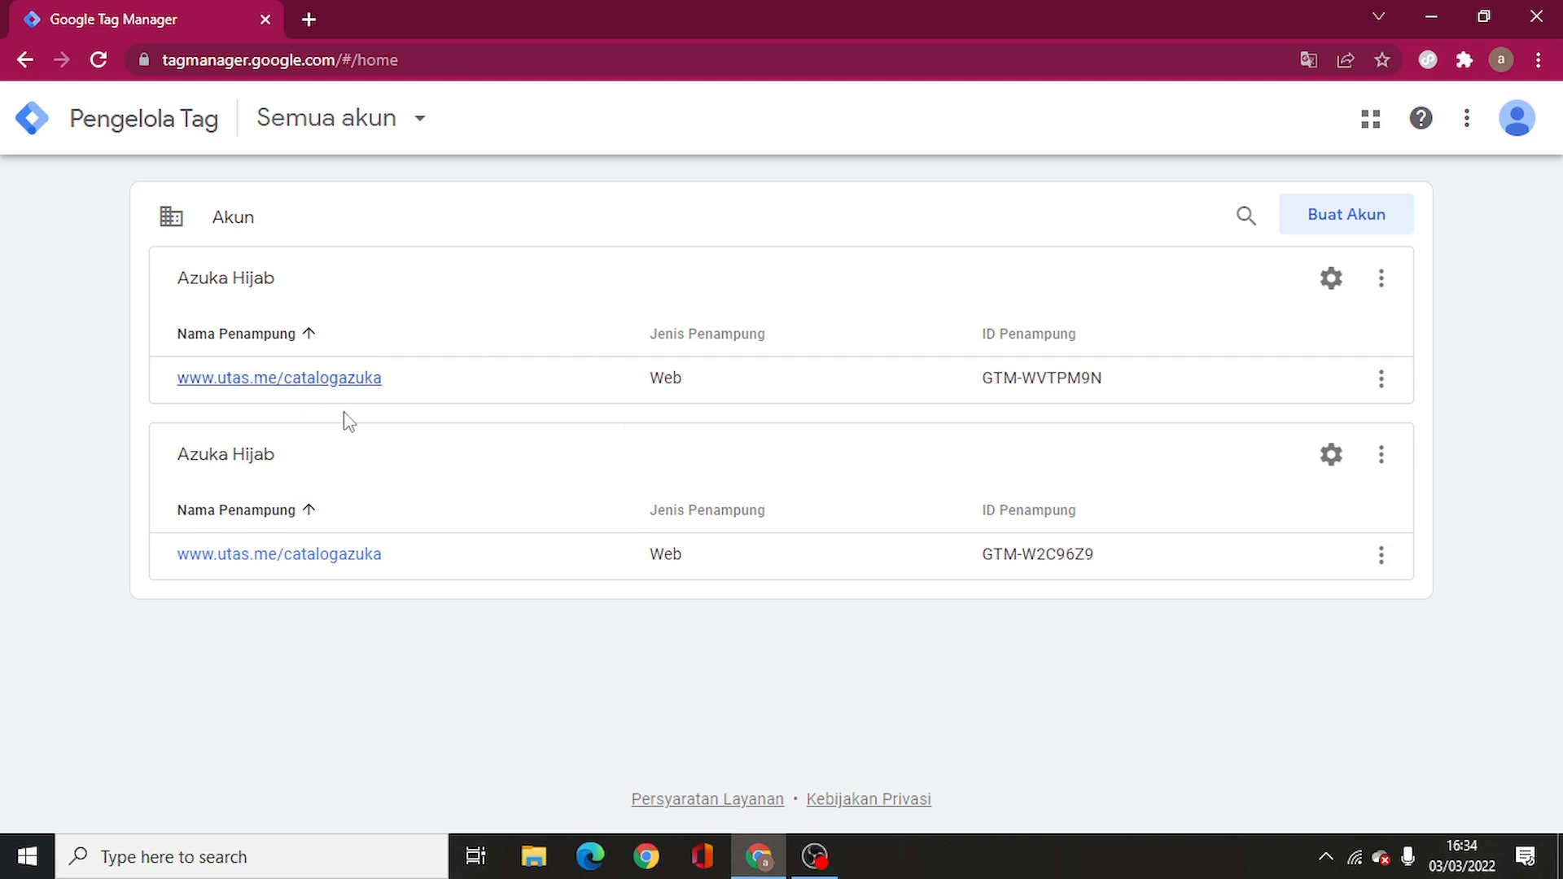
Step: Start a new Tag Manager account named "Hijab Azuka Daily" with Indonesia as its country
click(1364, 229)
click(429, 438)
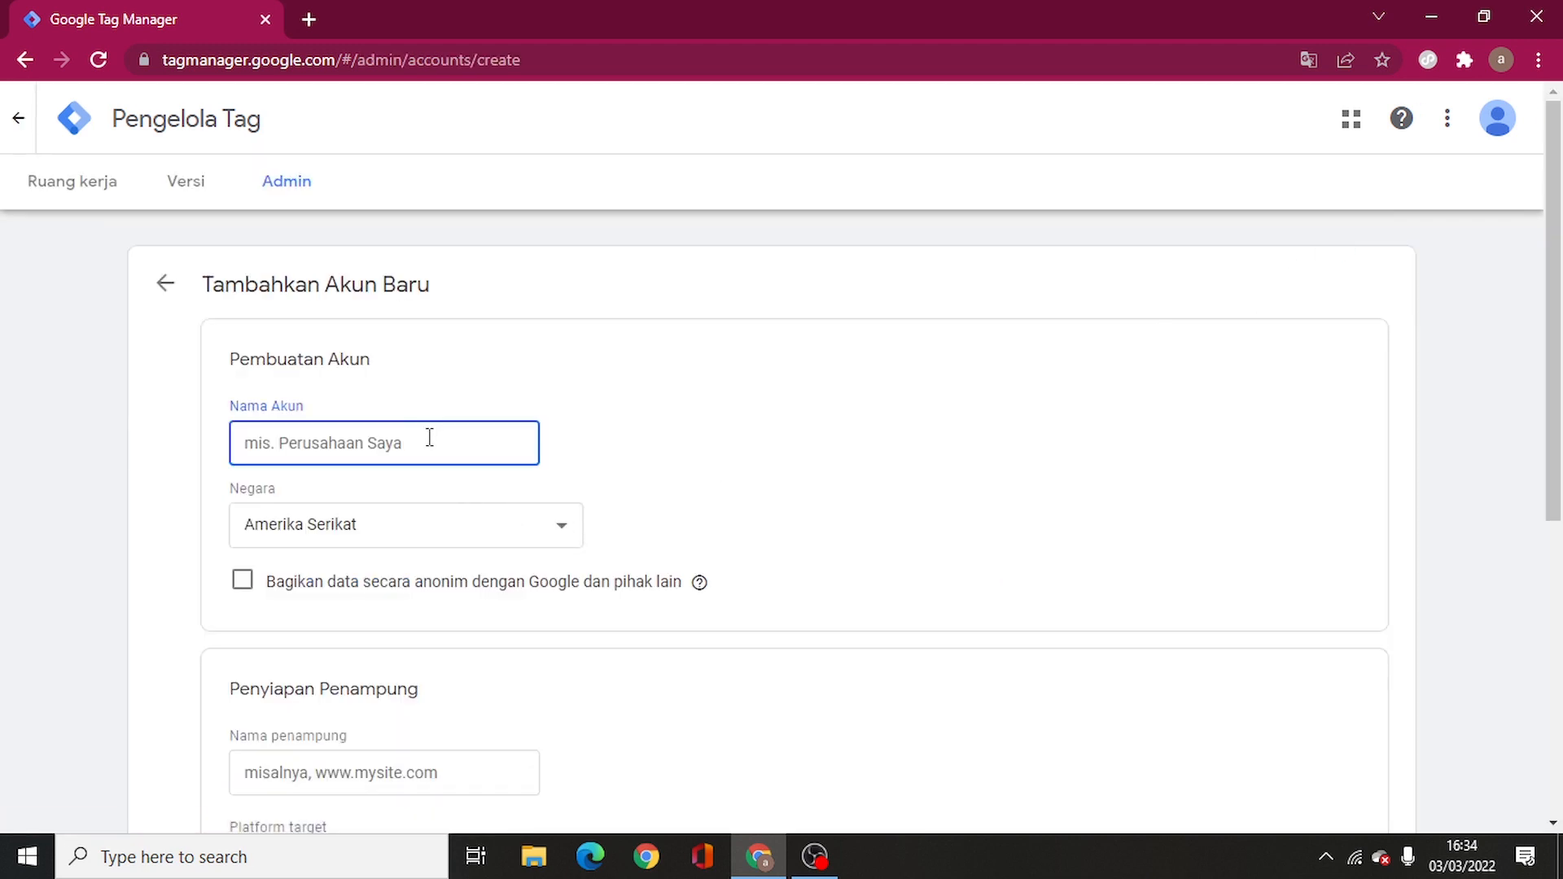
text(Hijab )
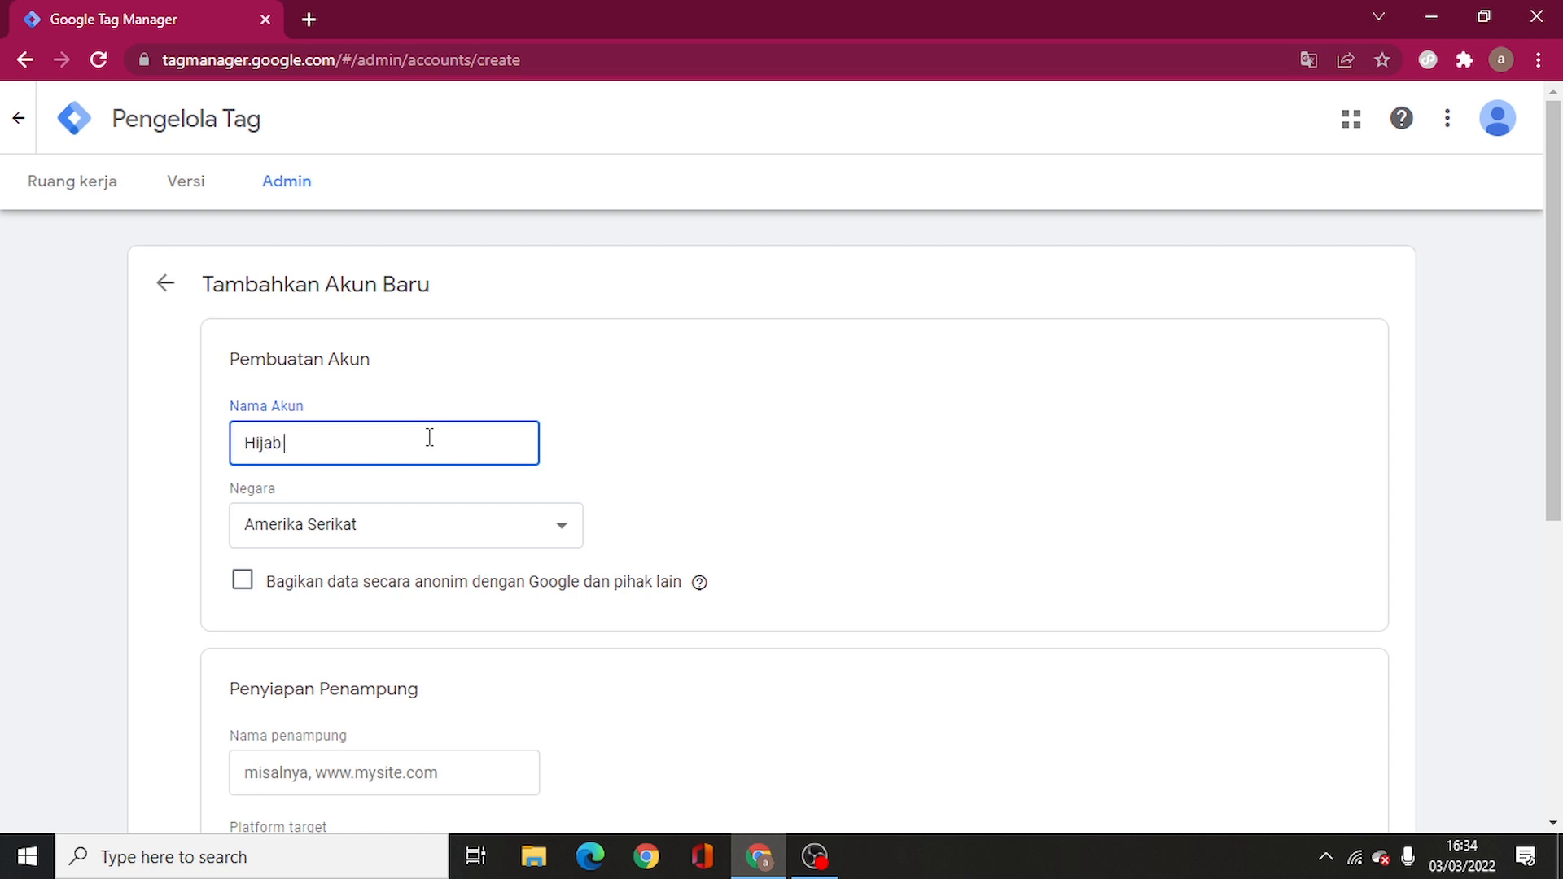
text(Azuka Dailuy)
click(425, 526)
scroll(407, 368, down, 10)
scroll(405, 370, down, 3)
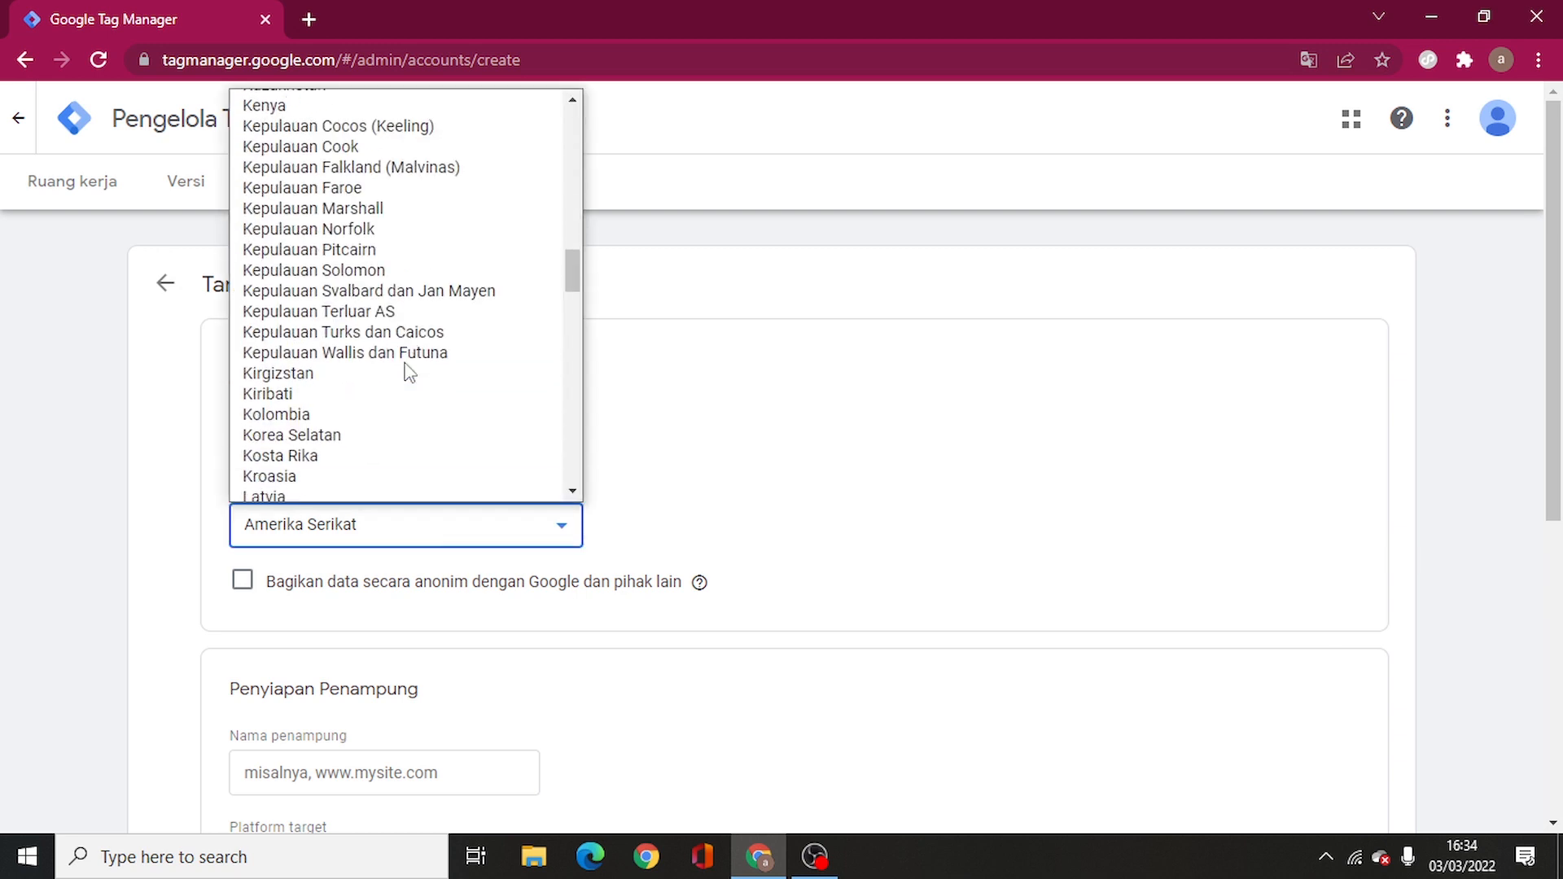
scroll(356, 349, up, 3)
click(358, 295)
Step: Name the new account's container "utas.me/catalogazuka"
scroll(443, 492, down, 4)
click(395, 429)
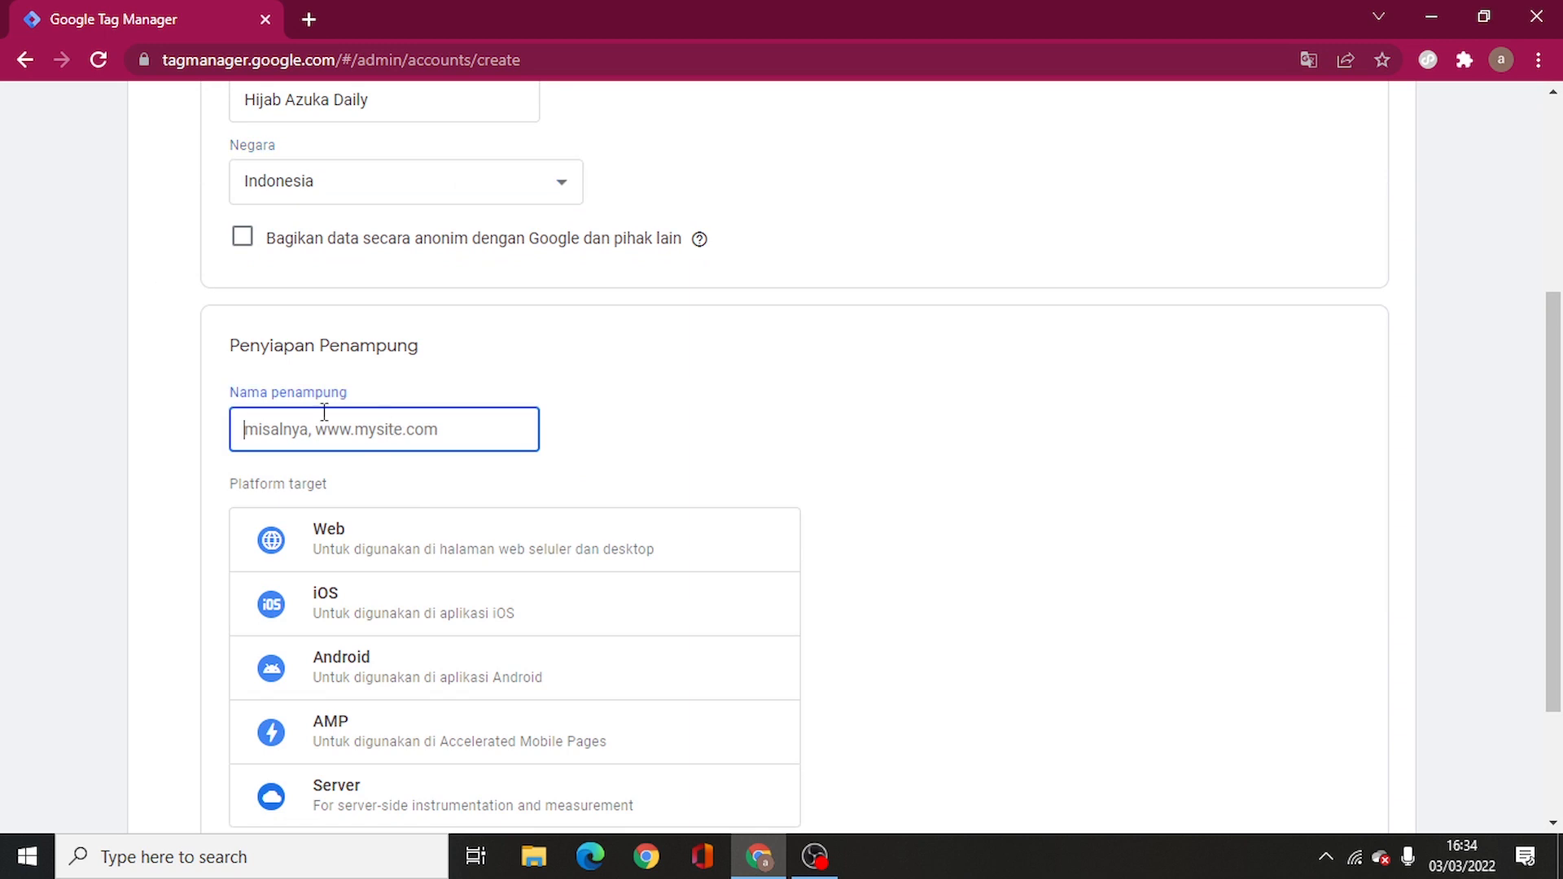
text(utas)
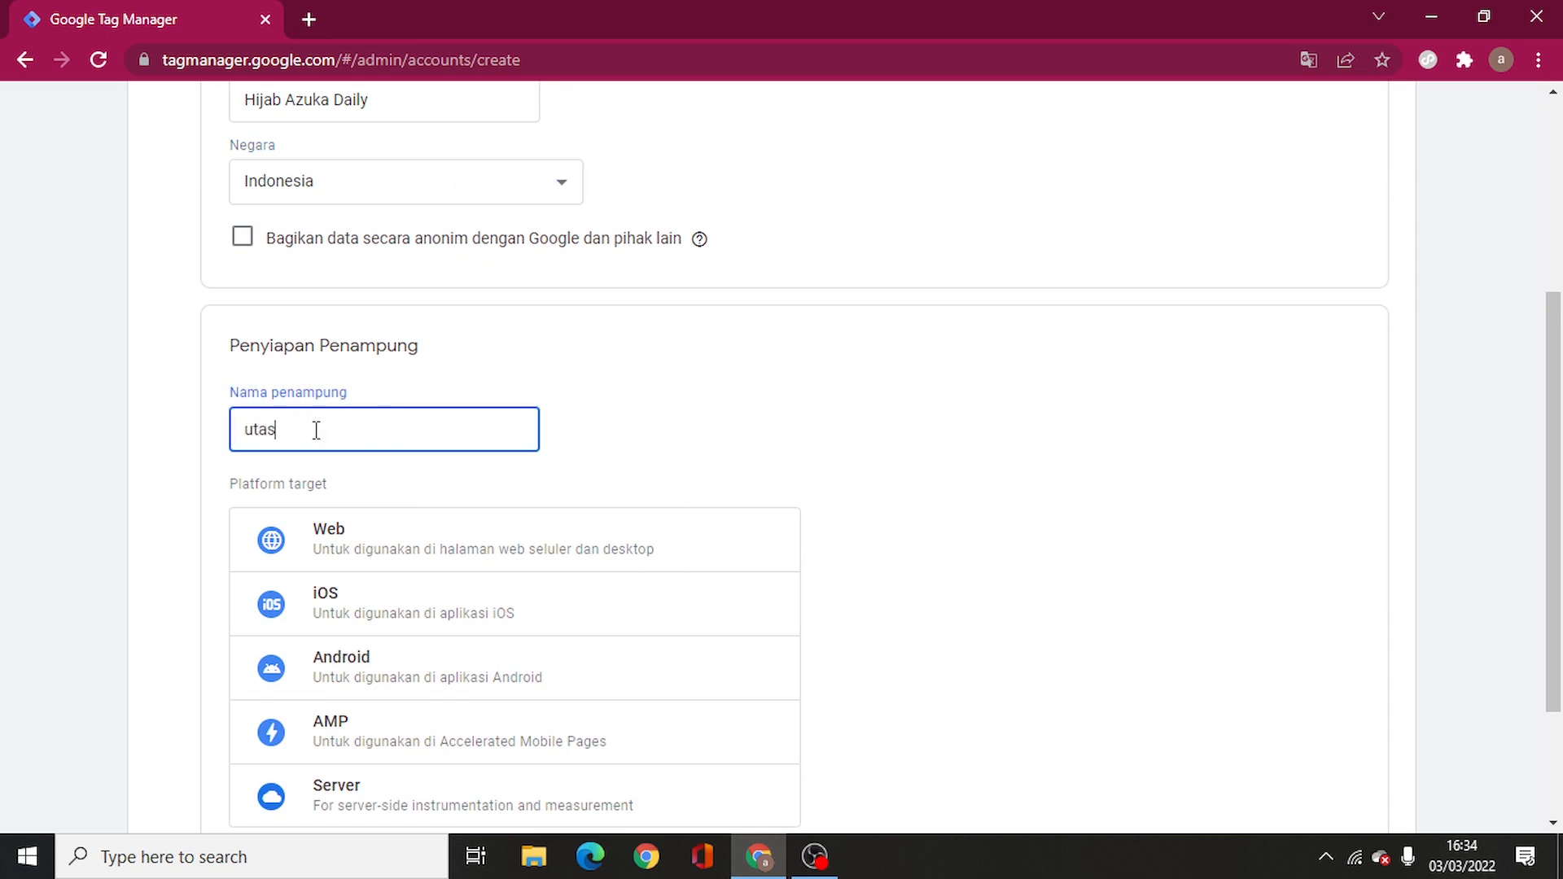
text(.me/datalogazuka)
drag(246, 431, 409, 431)
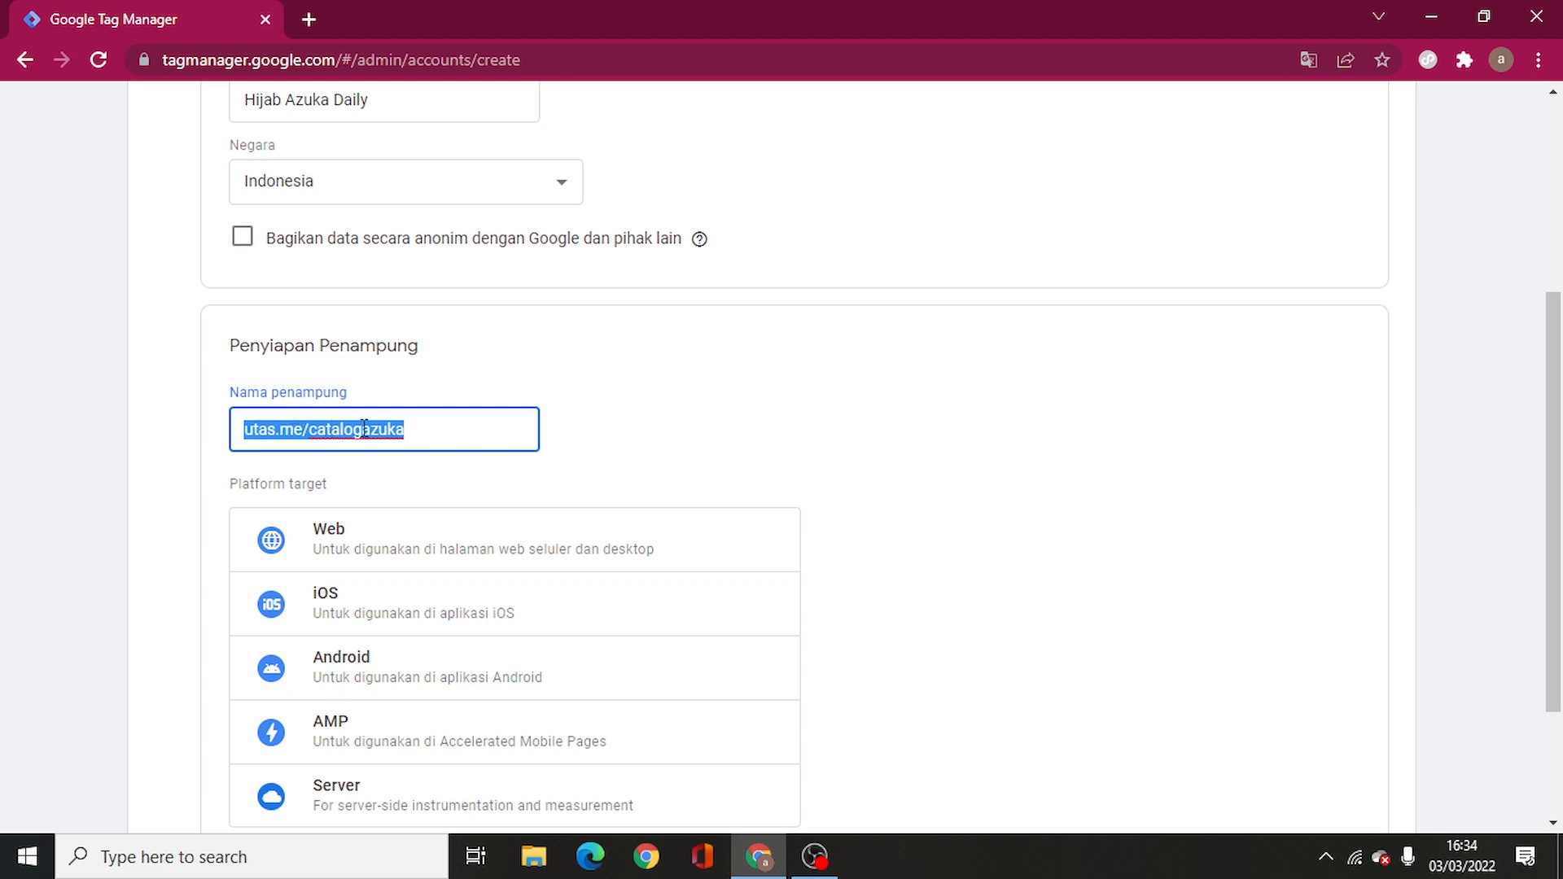
click(433, 430)
drag(434, 430, 239, 431)
click(243, 430)
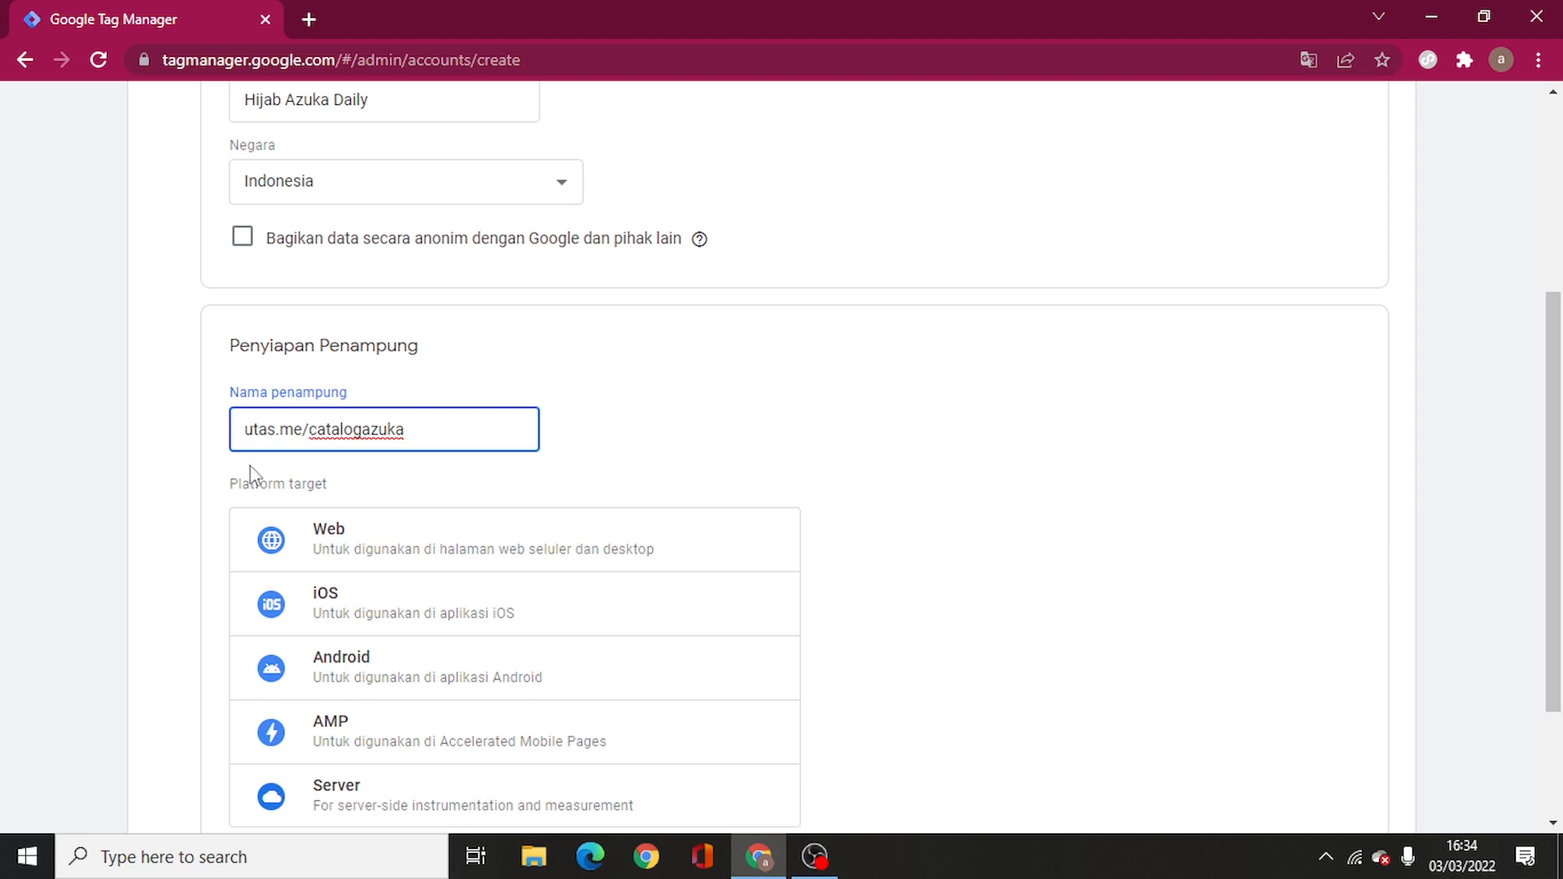
text(www)
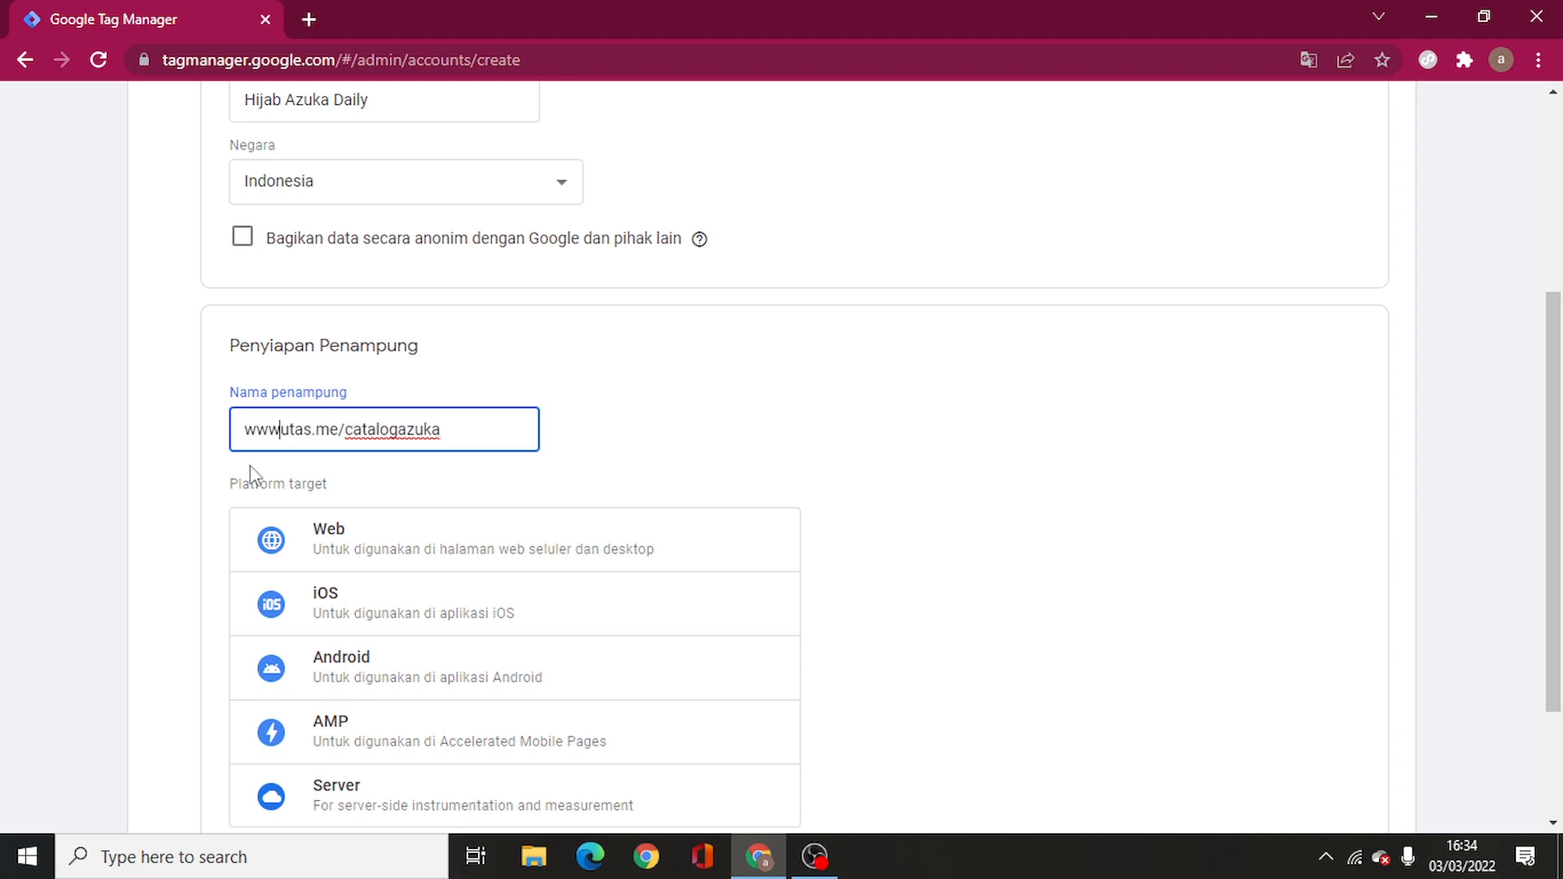
key(BackSpace)
key(BackSpace)
key(BackSpace)
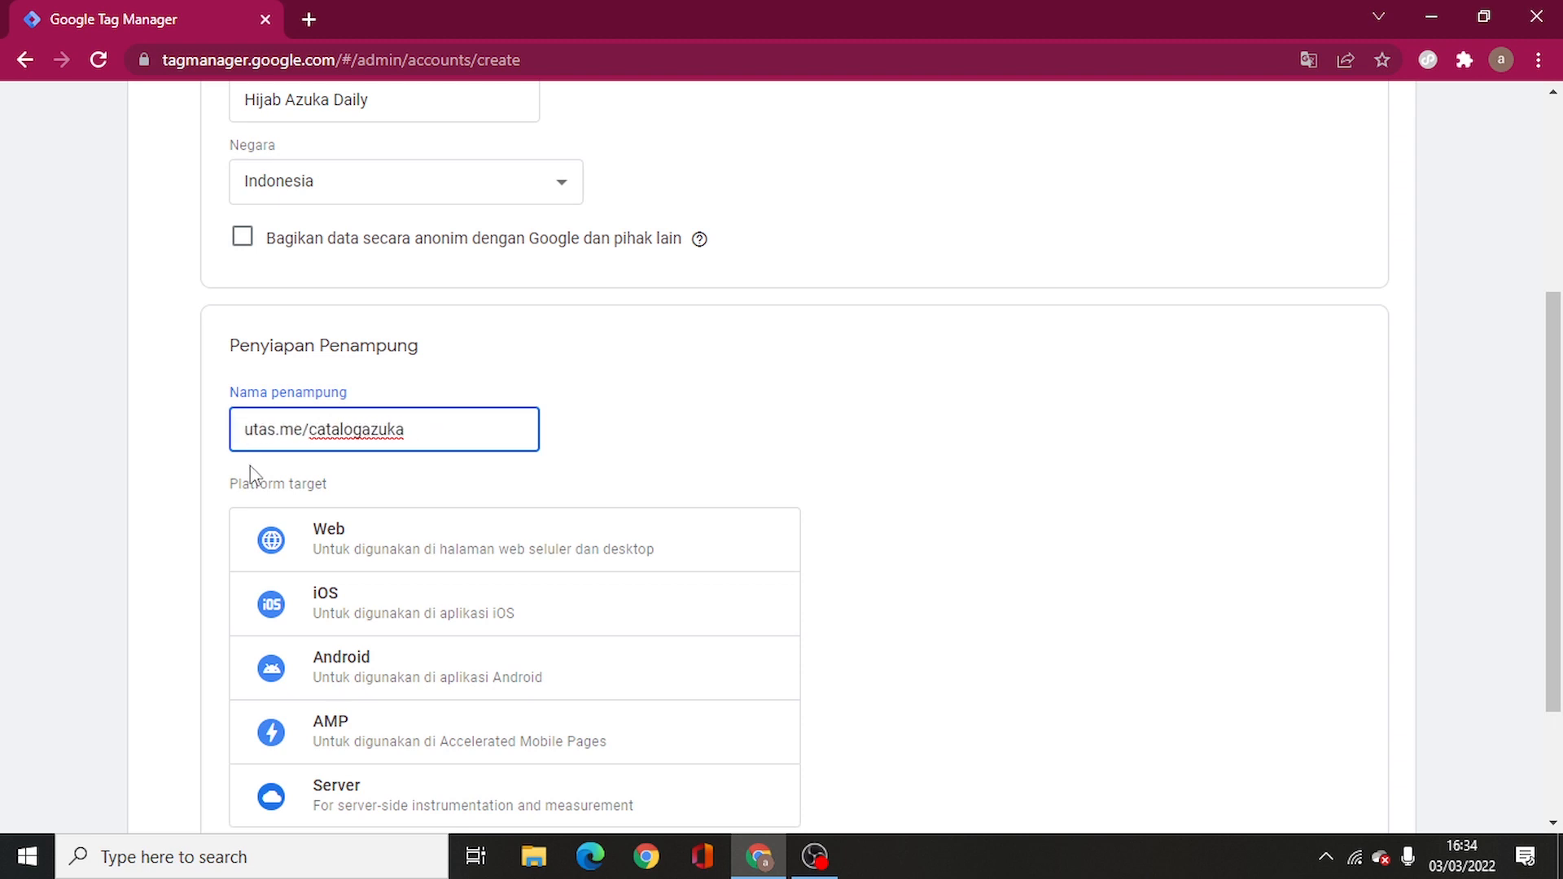
Step: Choose Web as the target platform, create the account and accept the service agreement including the GDPR data processing terms
click(374, 541)
scroll(452, 554, down, 2)
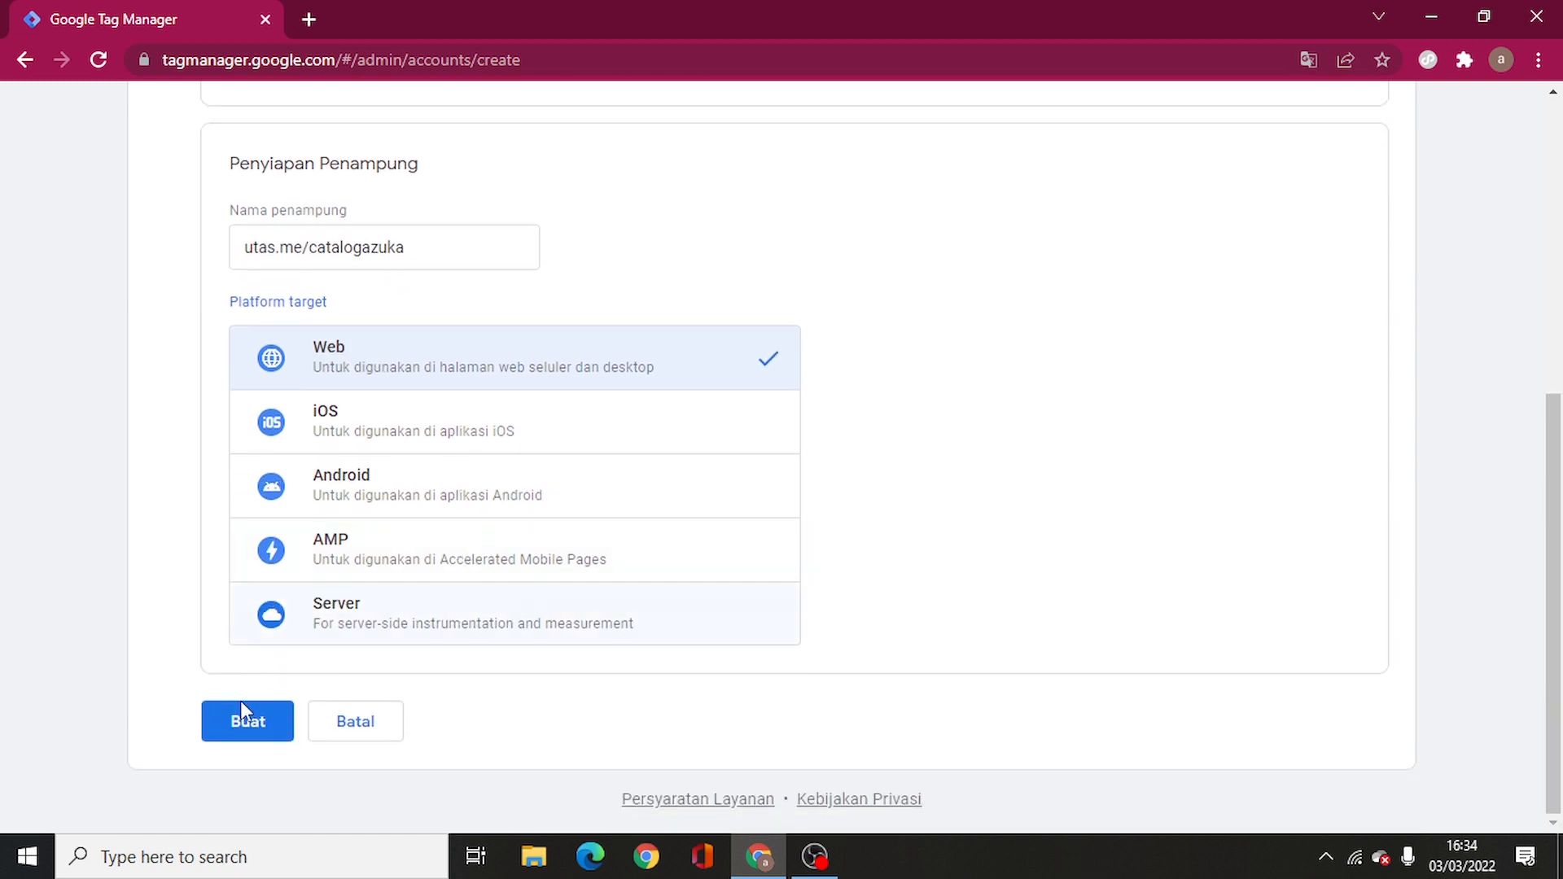
click(254, 735)
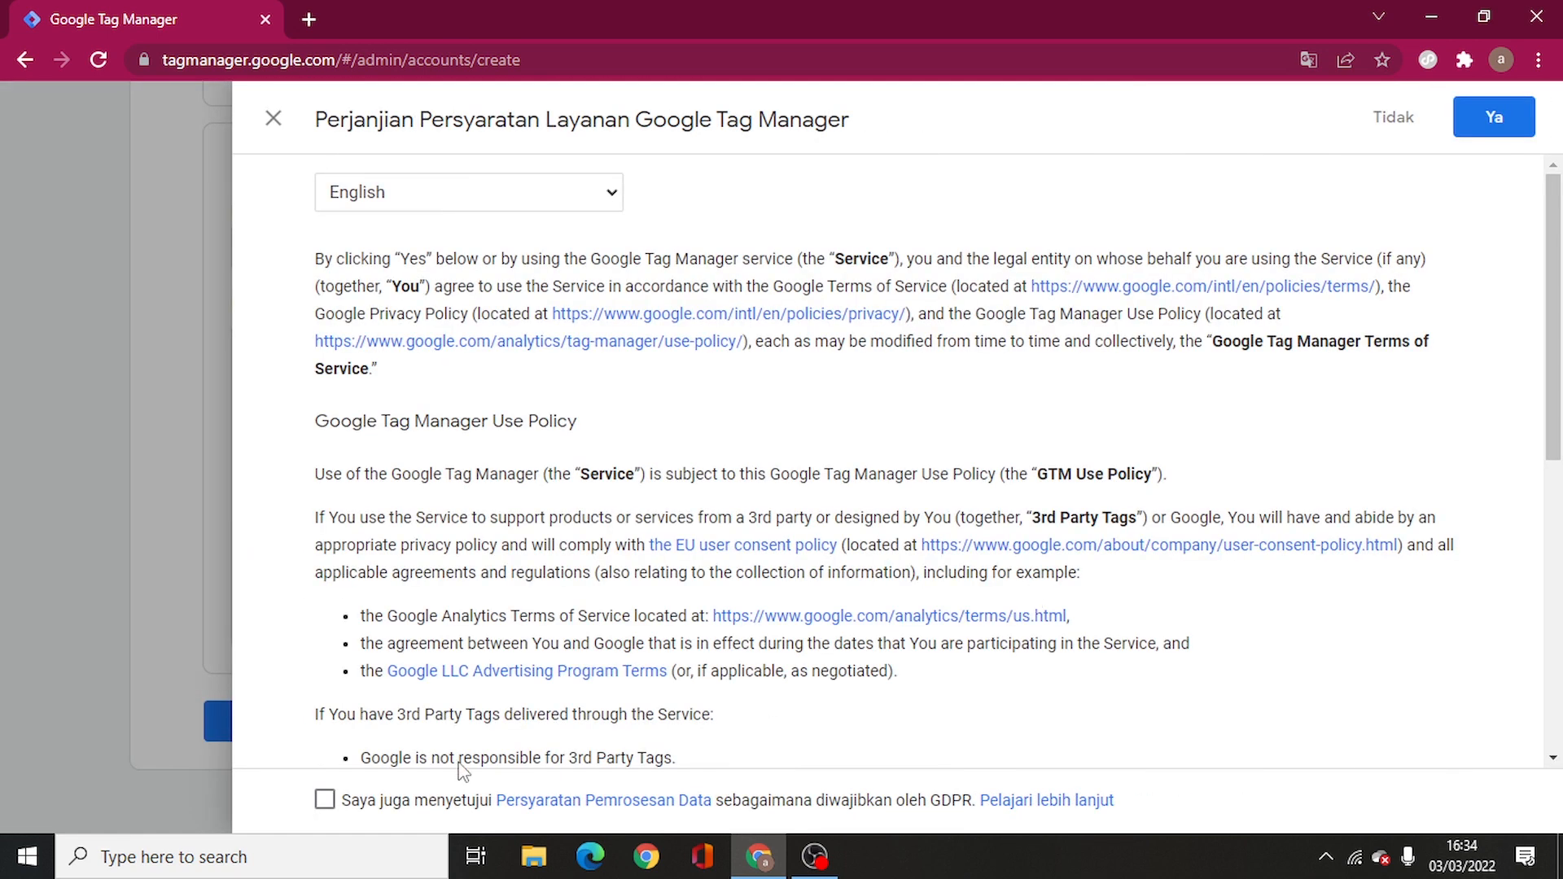
click(325, 800)
click(1498, 117)
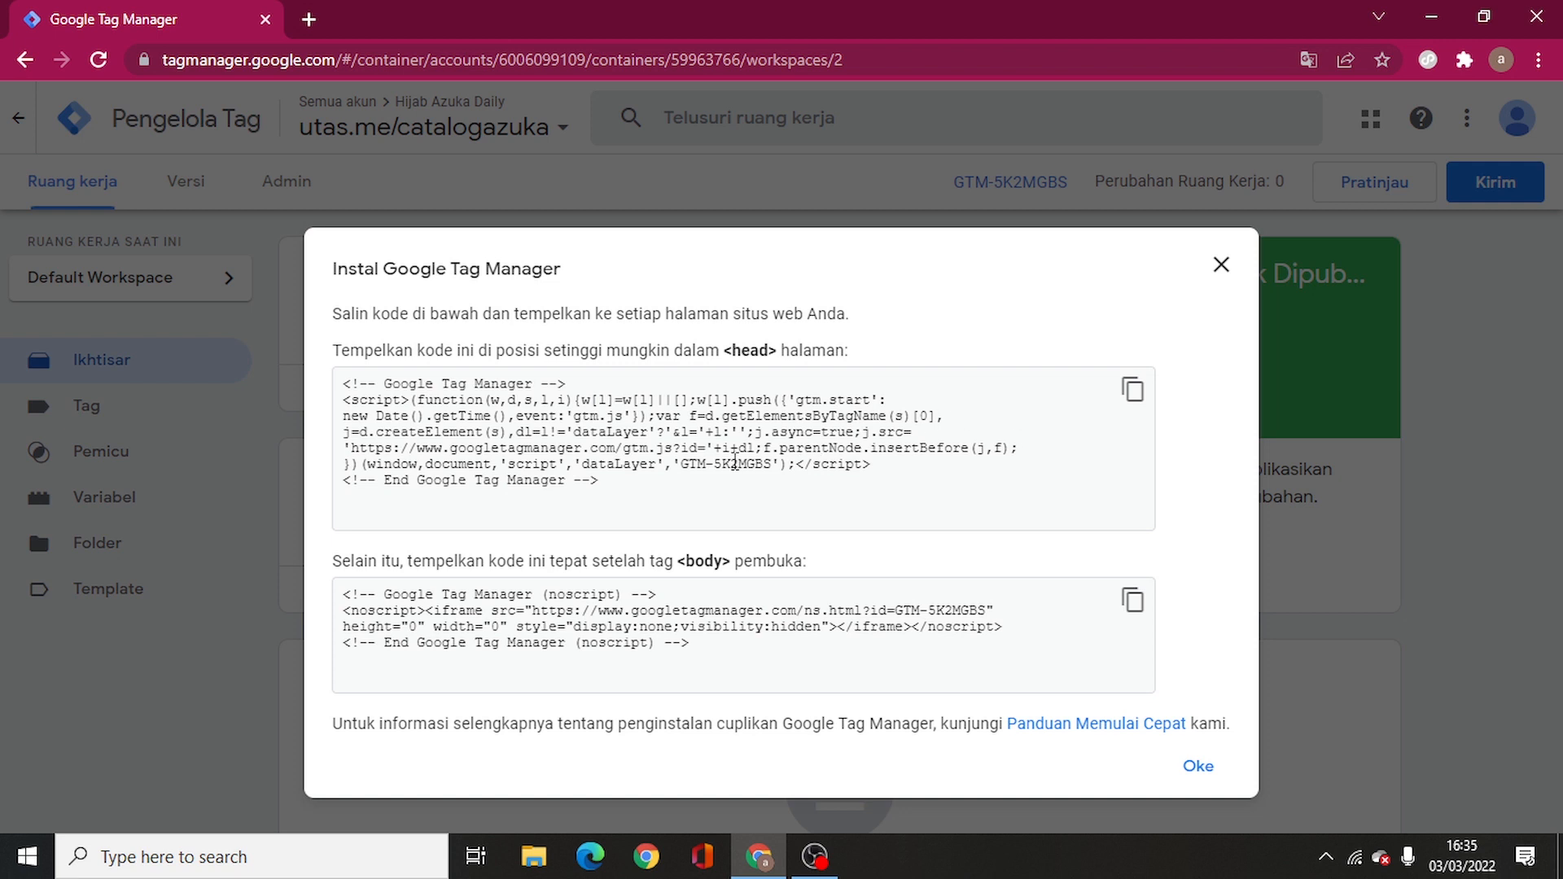
Step: Copy the container's GTM ID from the head code snippet in the Tag Manager installation instructions
drag(685, 463, 776, 464)
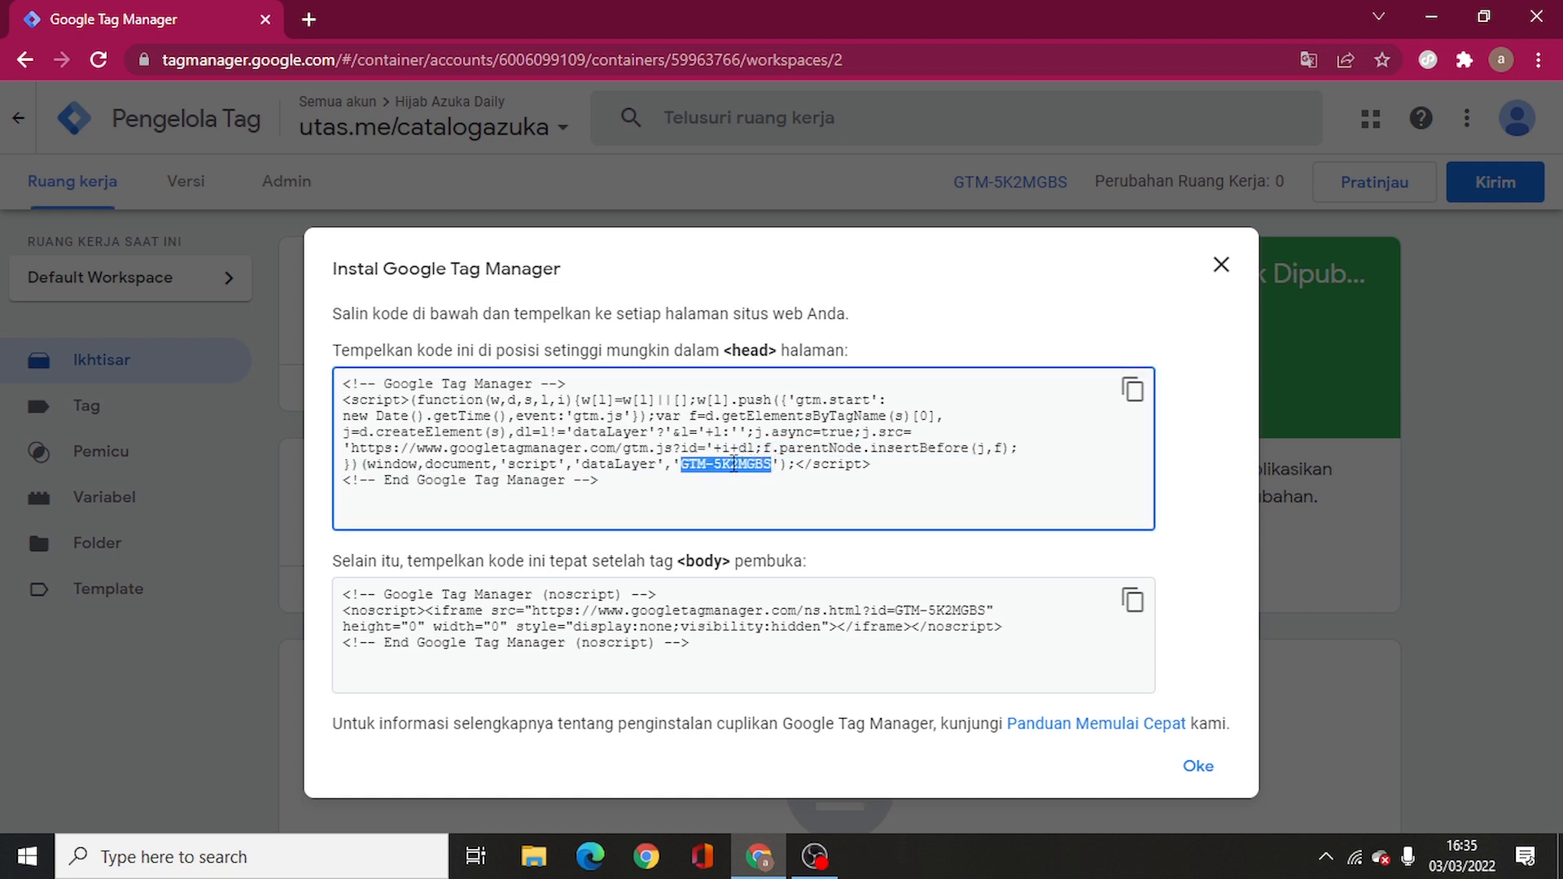
right_click(733, 466)
click(798, 486)
Step: Open member.utas.co in a new tab and go to the catalogazuka profile's settings
click(309, 19)
text(member)
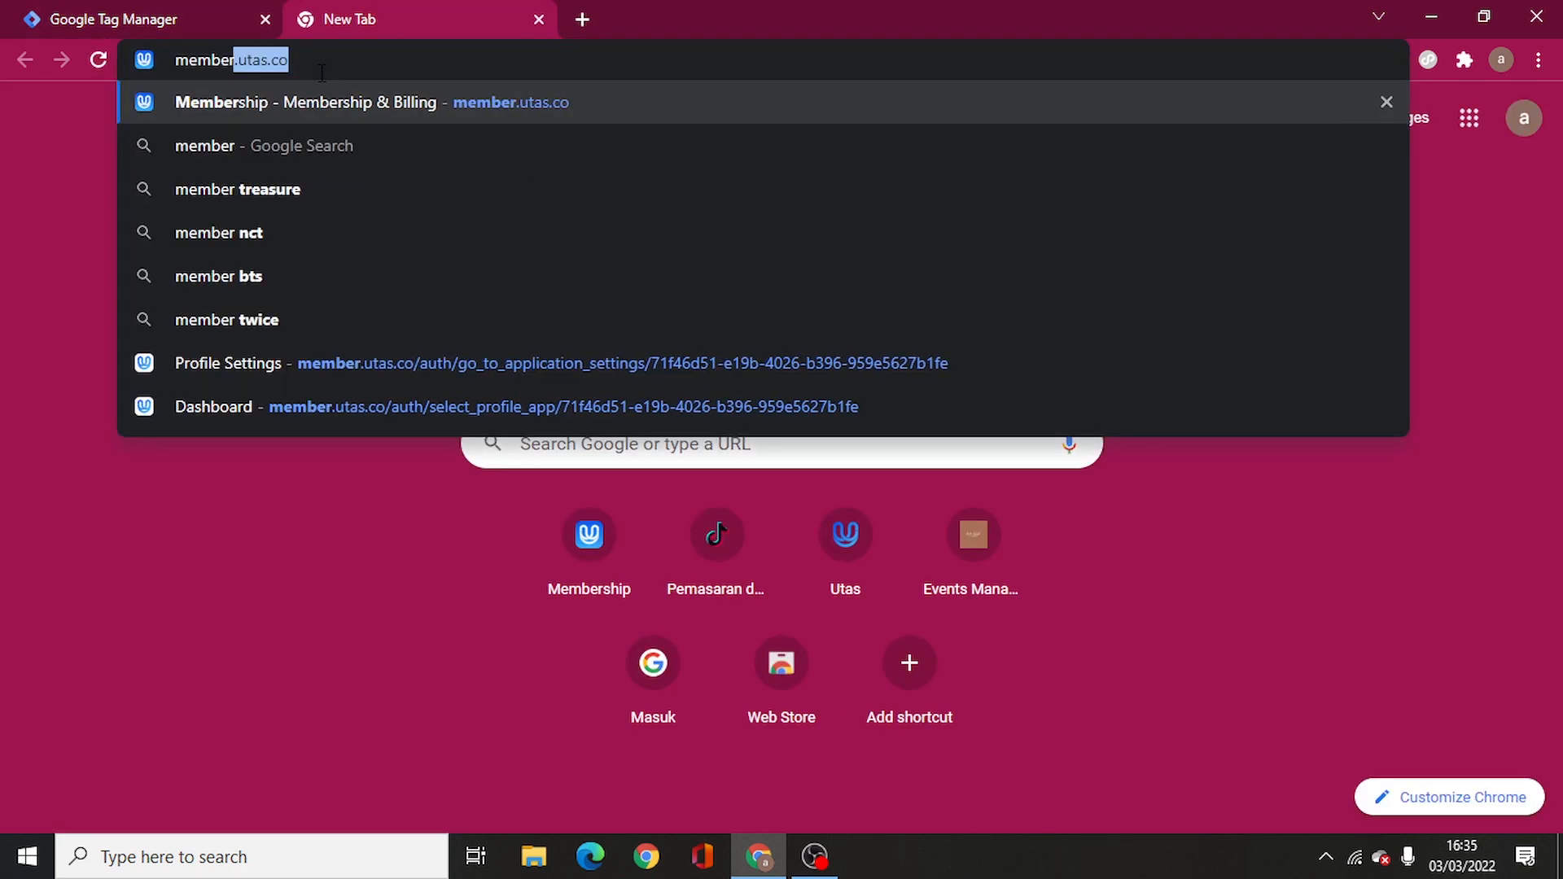
key(Return)
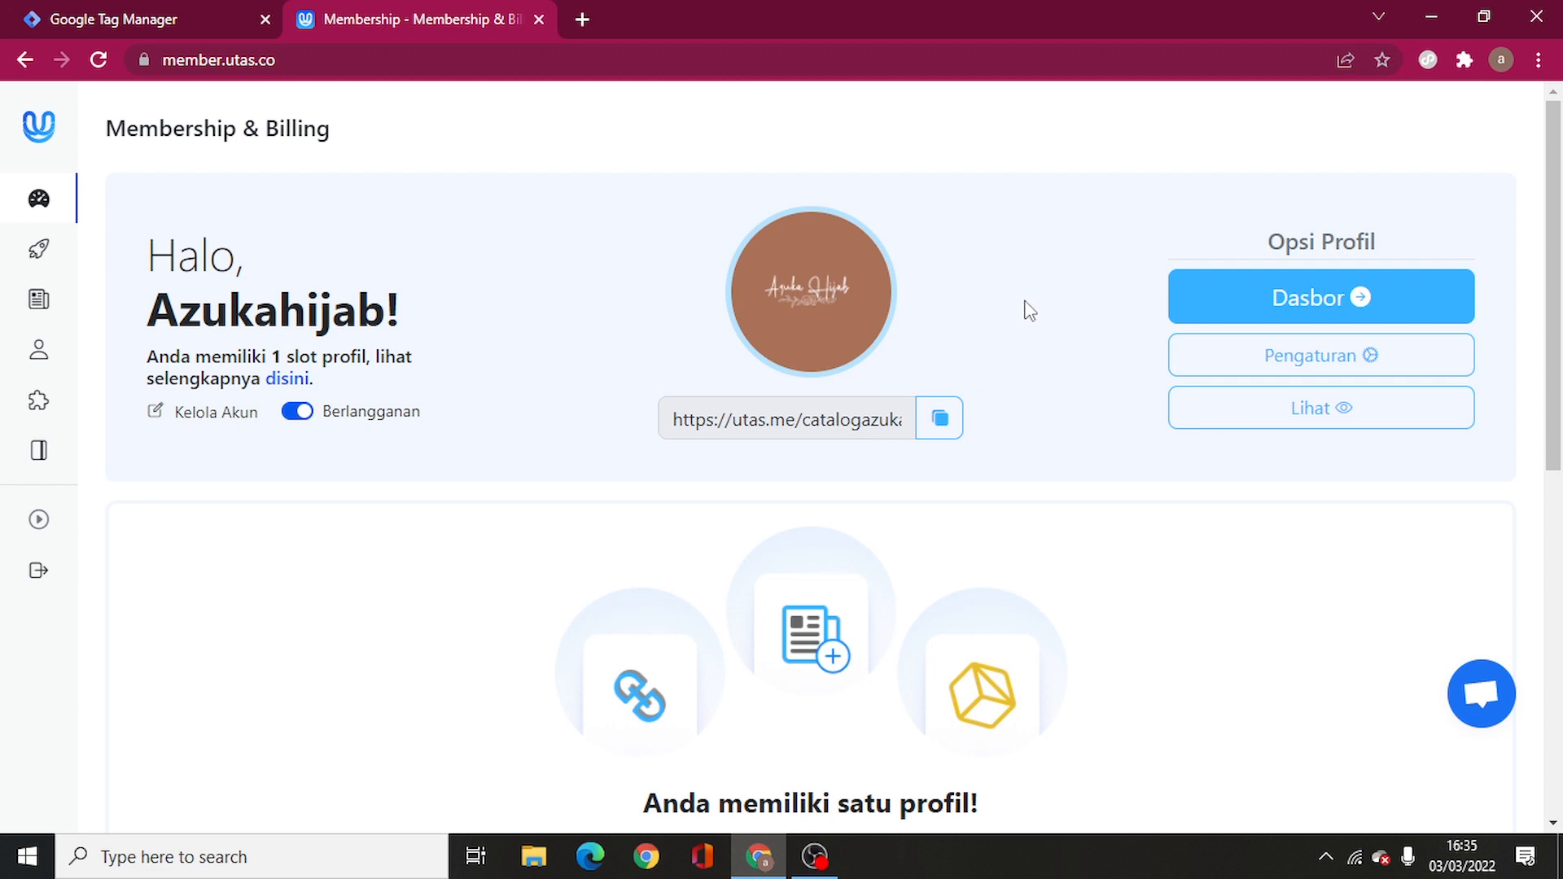
click(1297, 371)
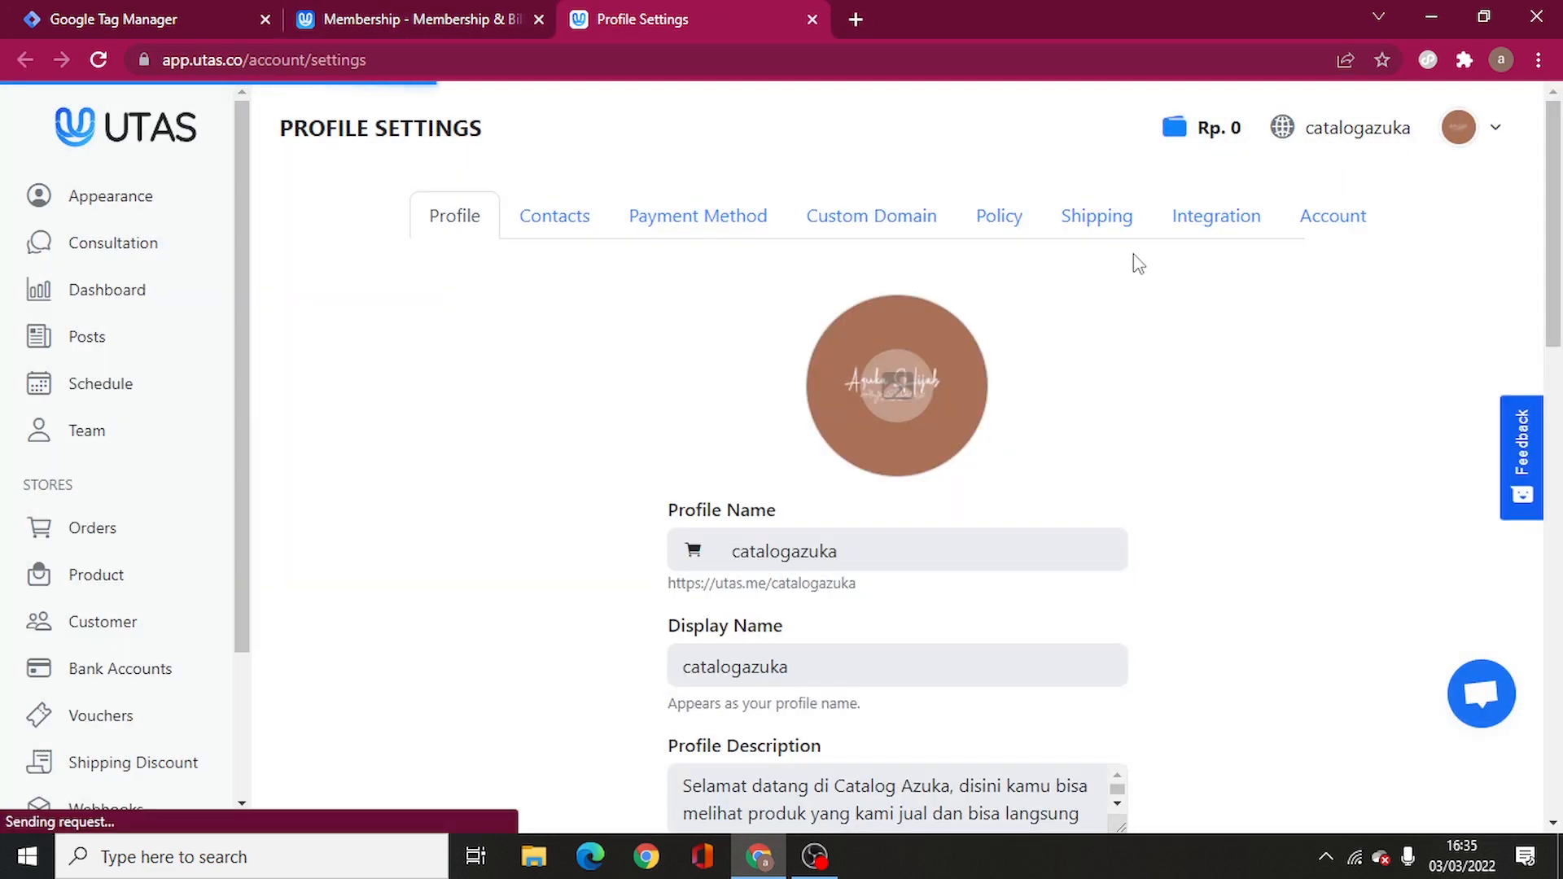
Step: Replace the Google Tag Manager ID in the profile's integration settings with the copied container ID and save the changes
click(1207, 216)
scroll(935, 433, down, 8)
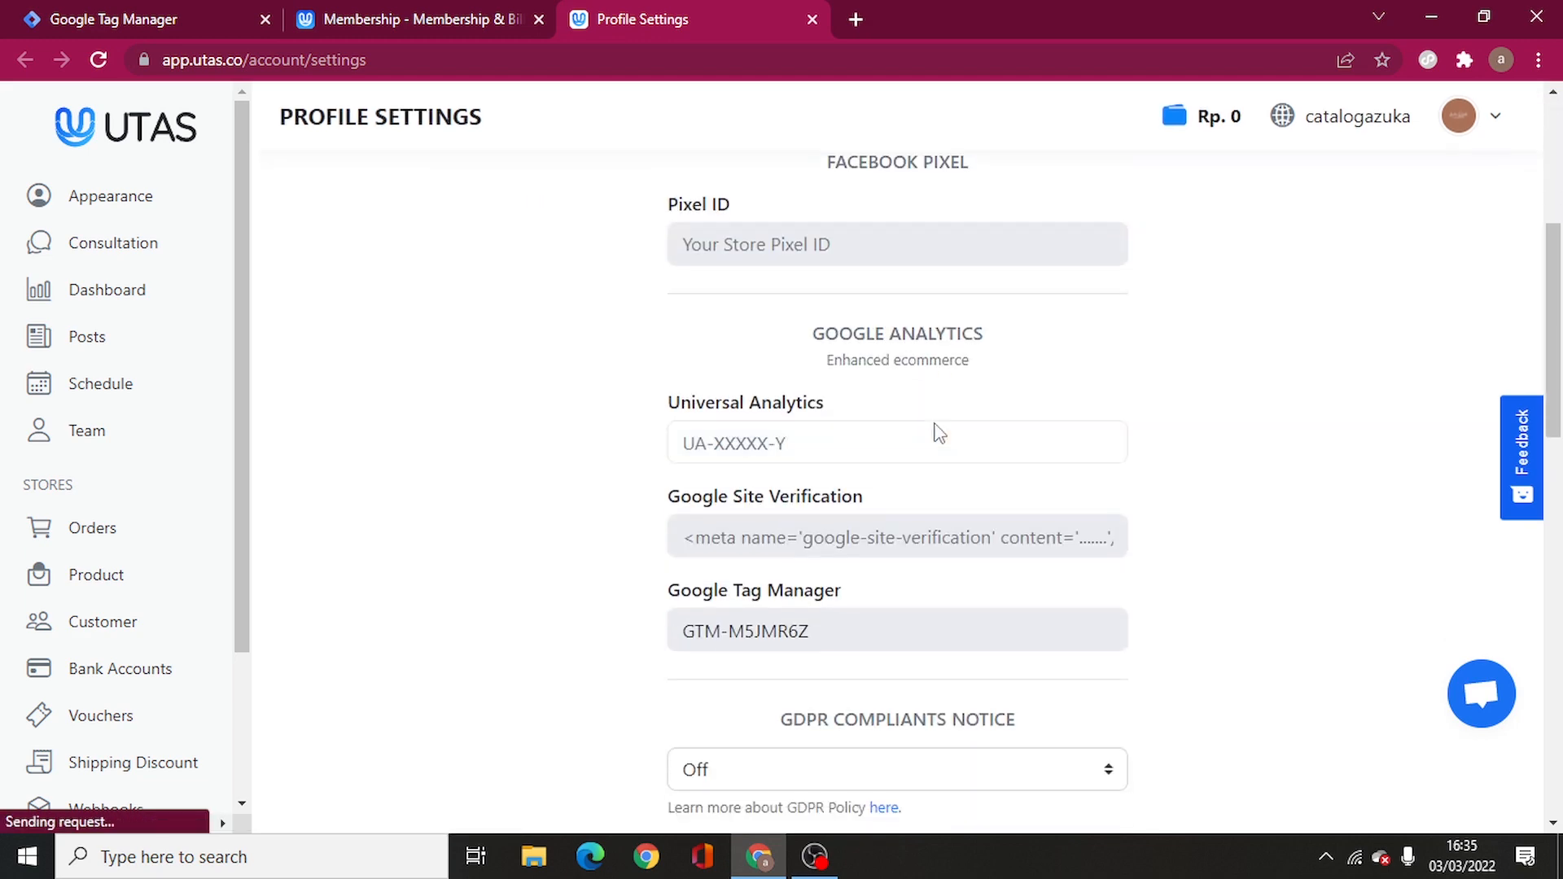
scroll(877, 471, down, 2)
drag(838, 285, 613, 295)
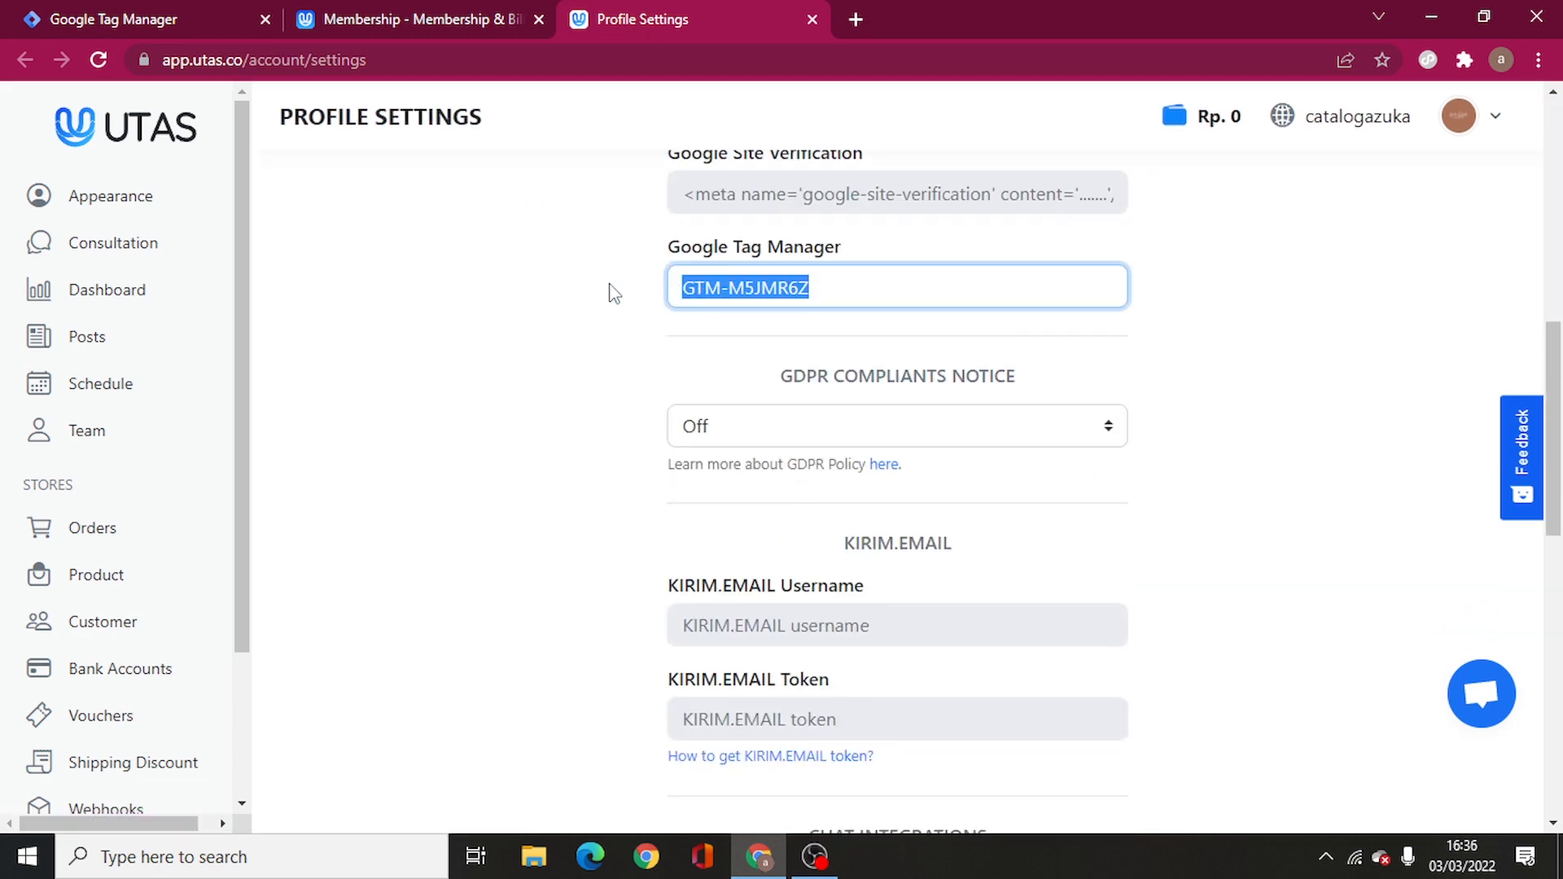
key(ctrl+v)
click(82, 17)
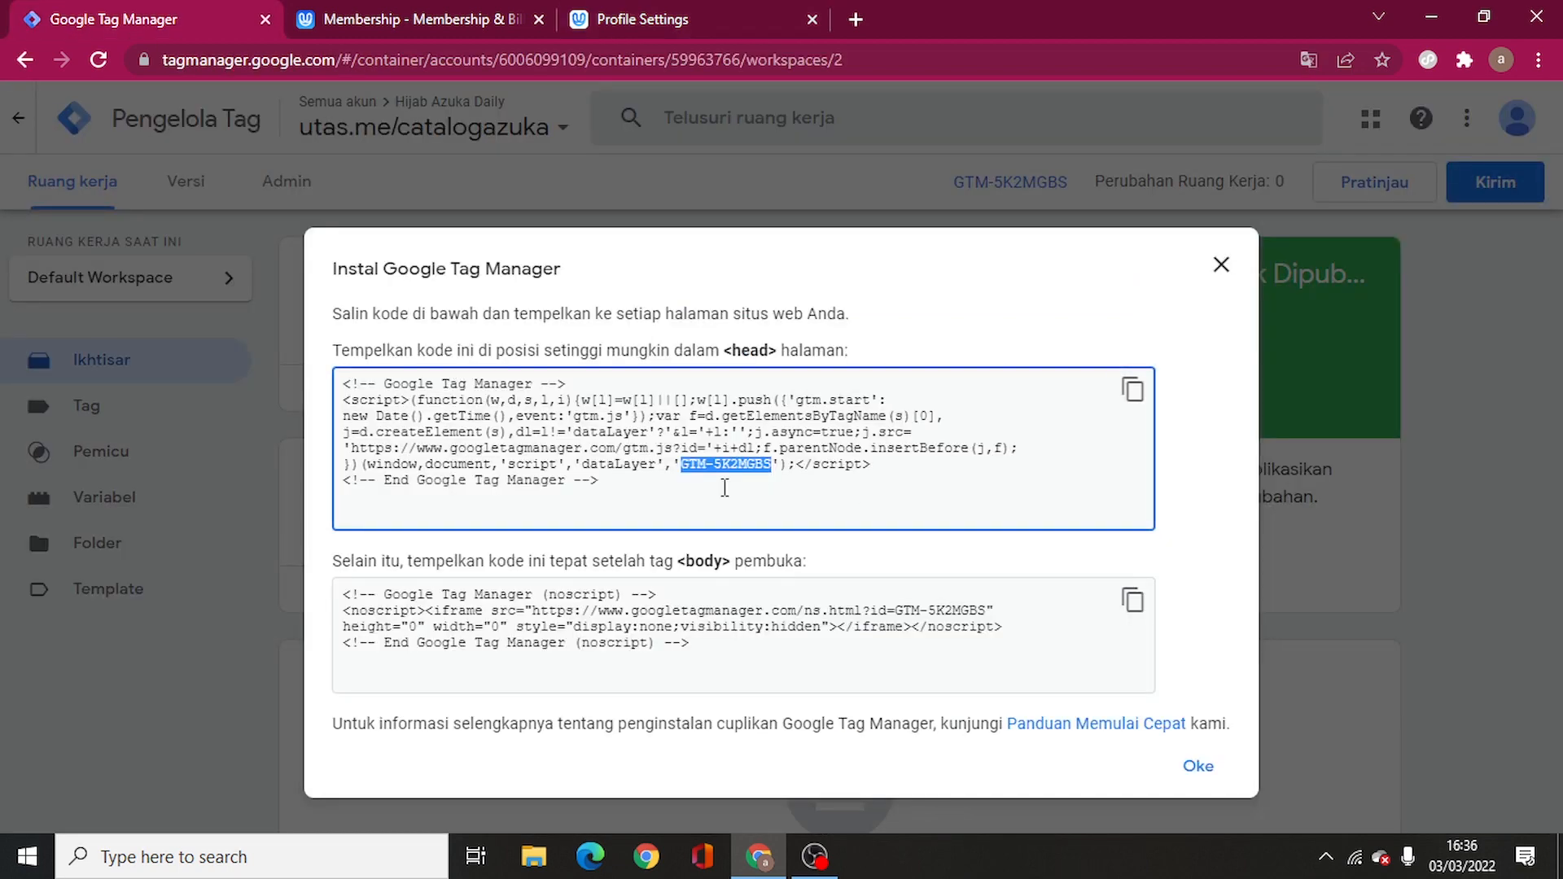
click(707, 11)
scroll(619, 464, down, 10)
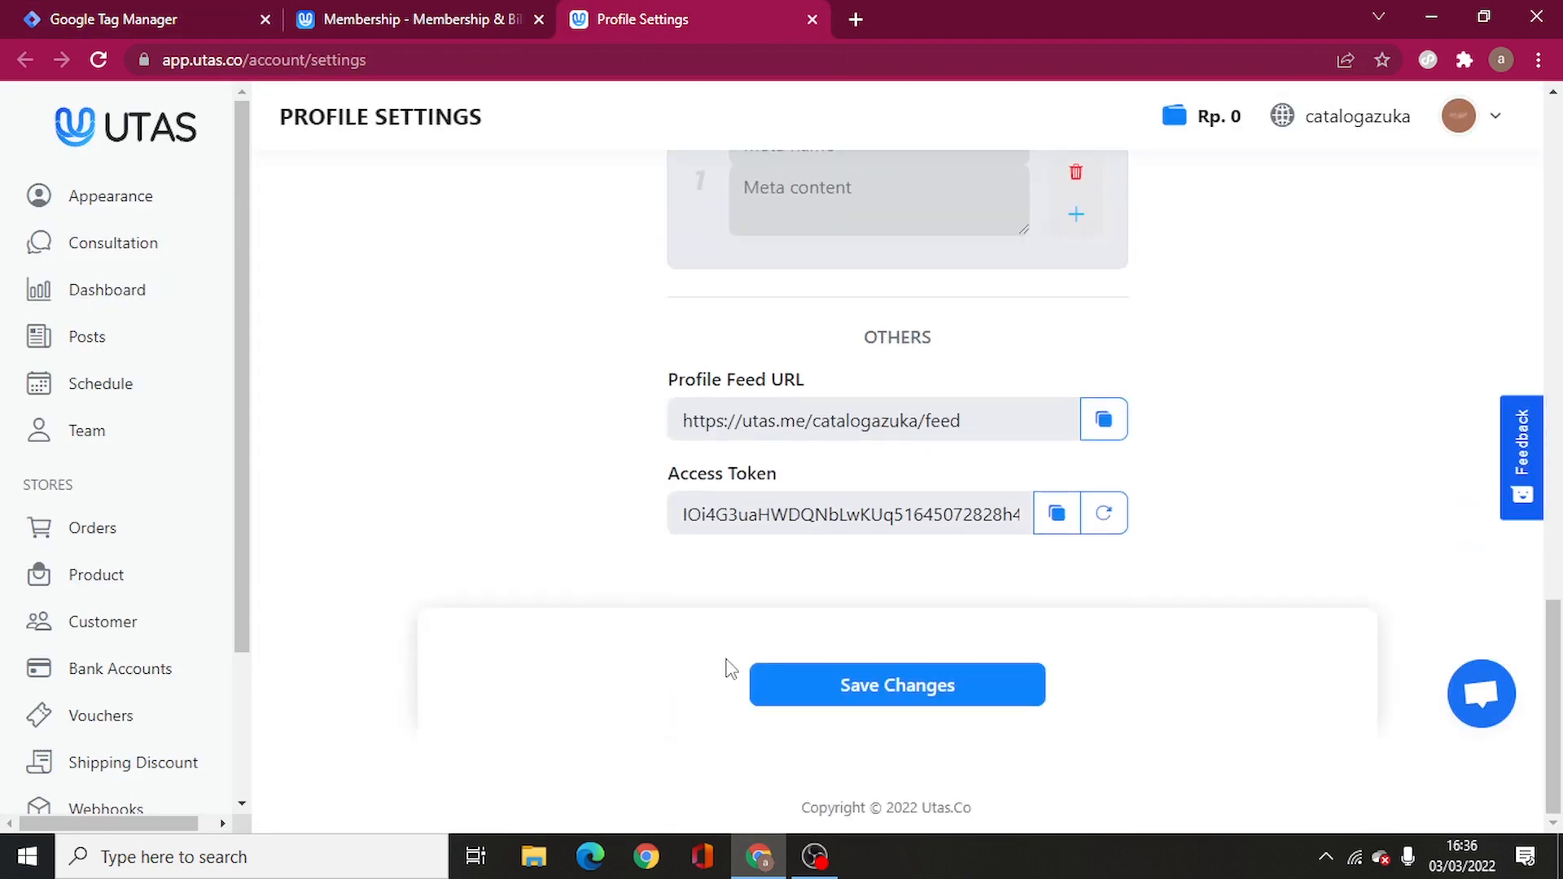
click(879, 698)
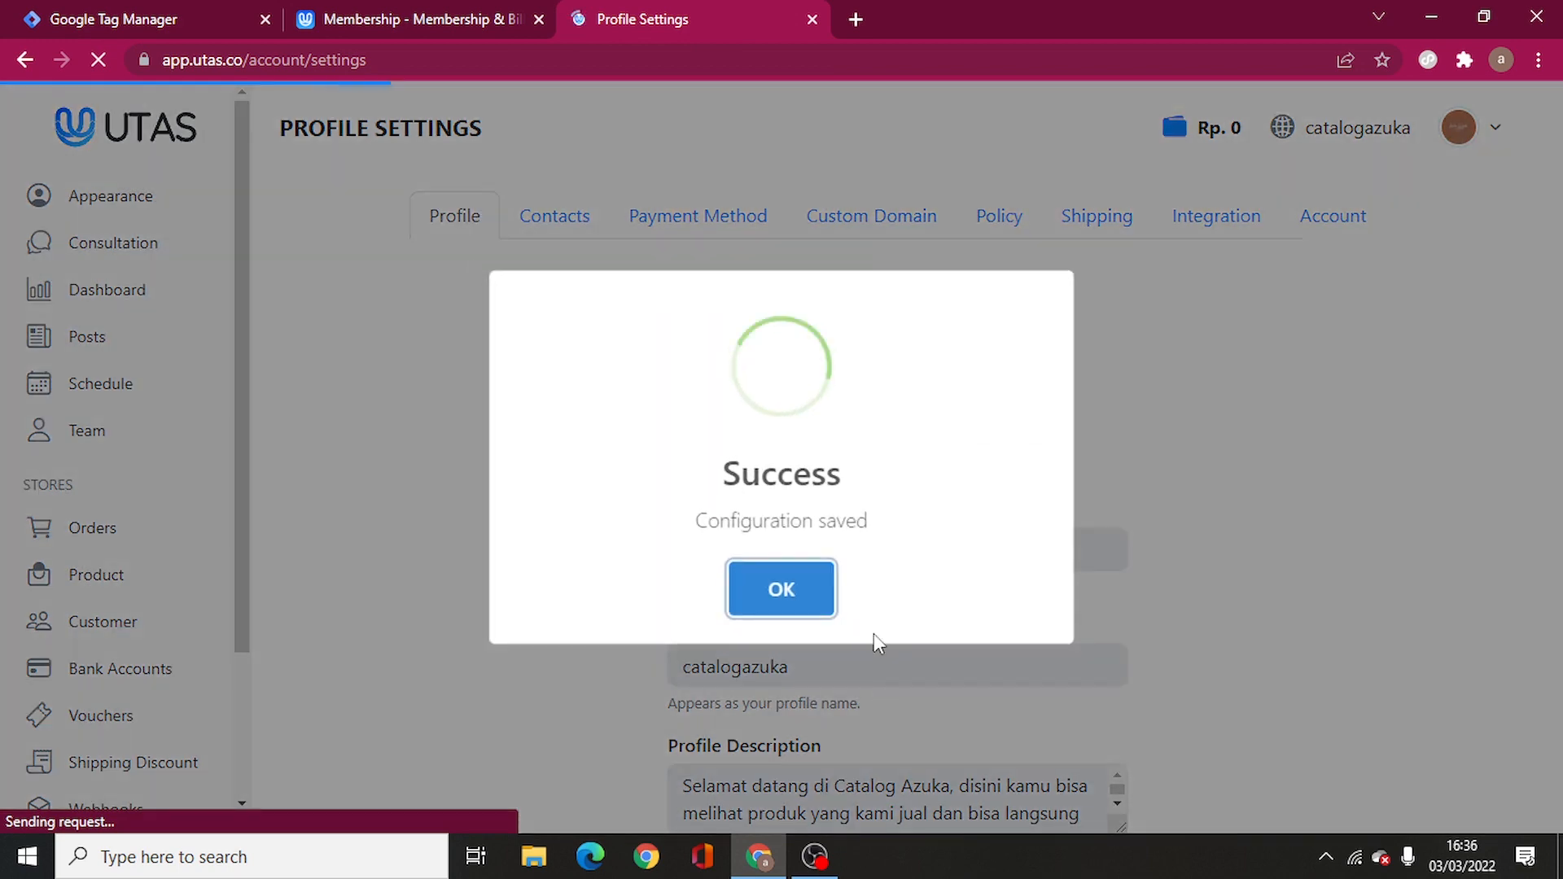
click(774, 589)
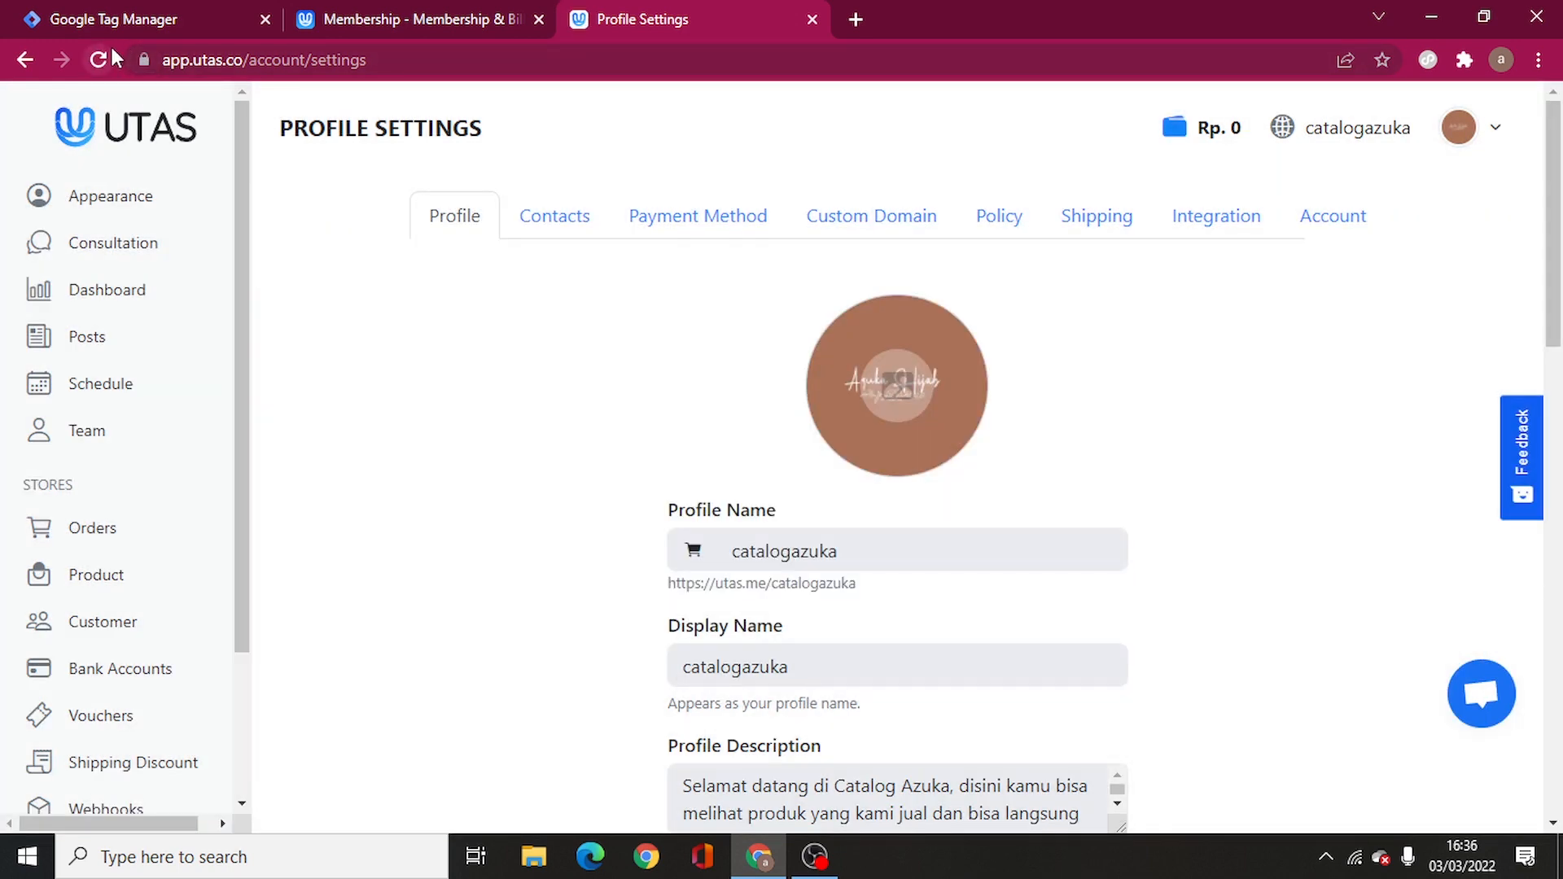
Step: Reload the Utas profile settings and open the profile's Appearance page
click(109, 50)
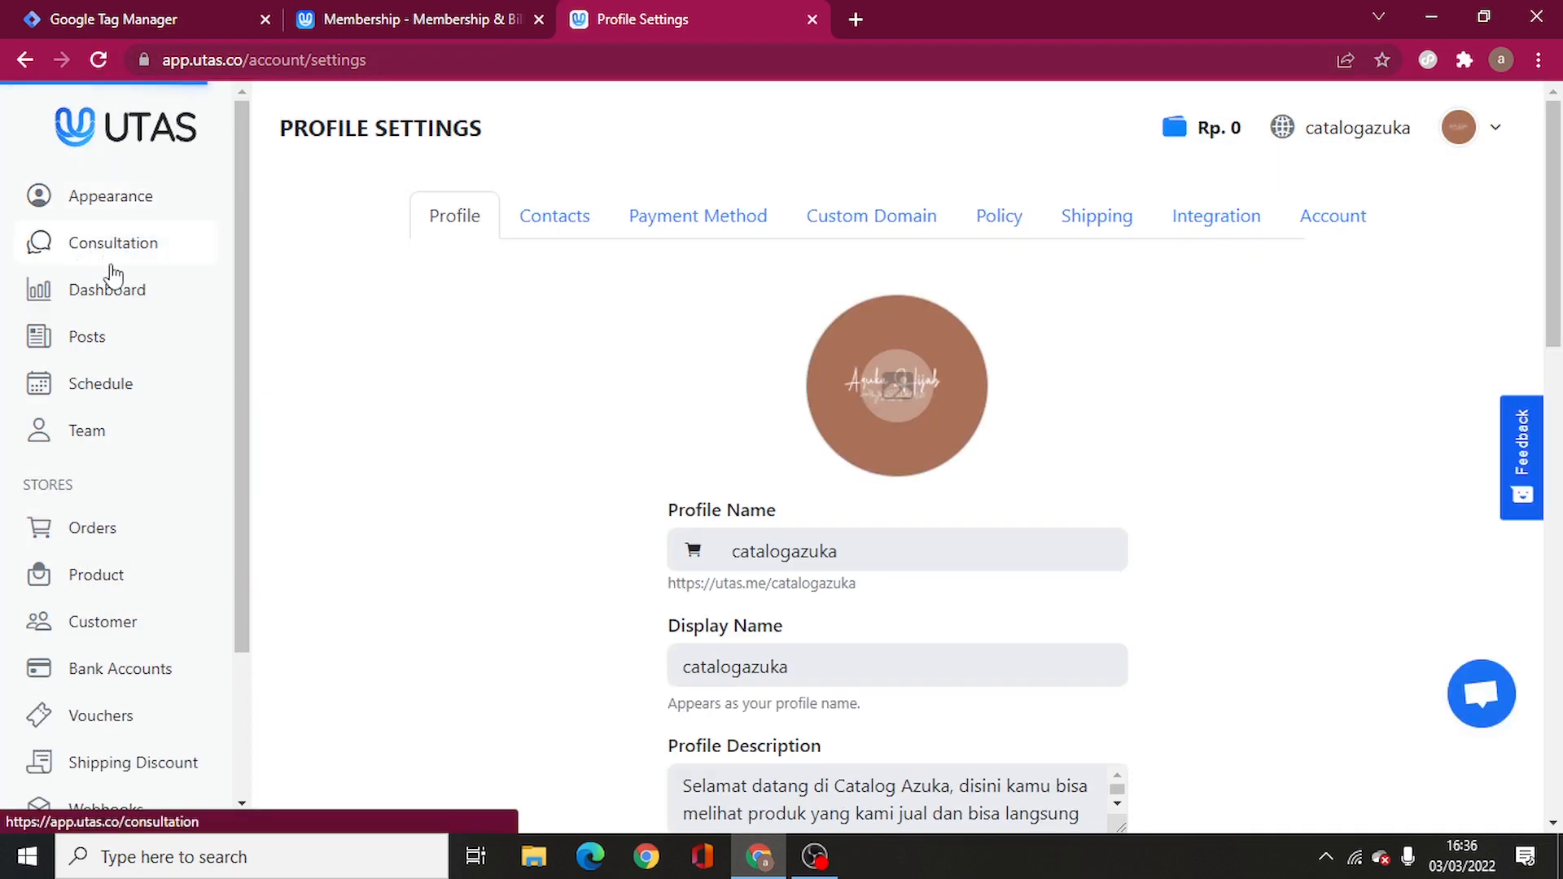
click(114, 291)
click(114, 201)
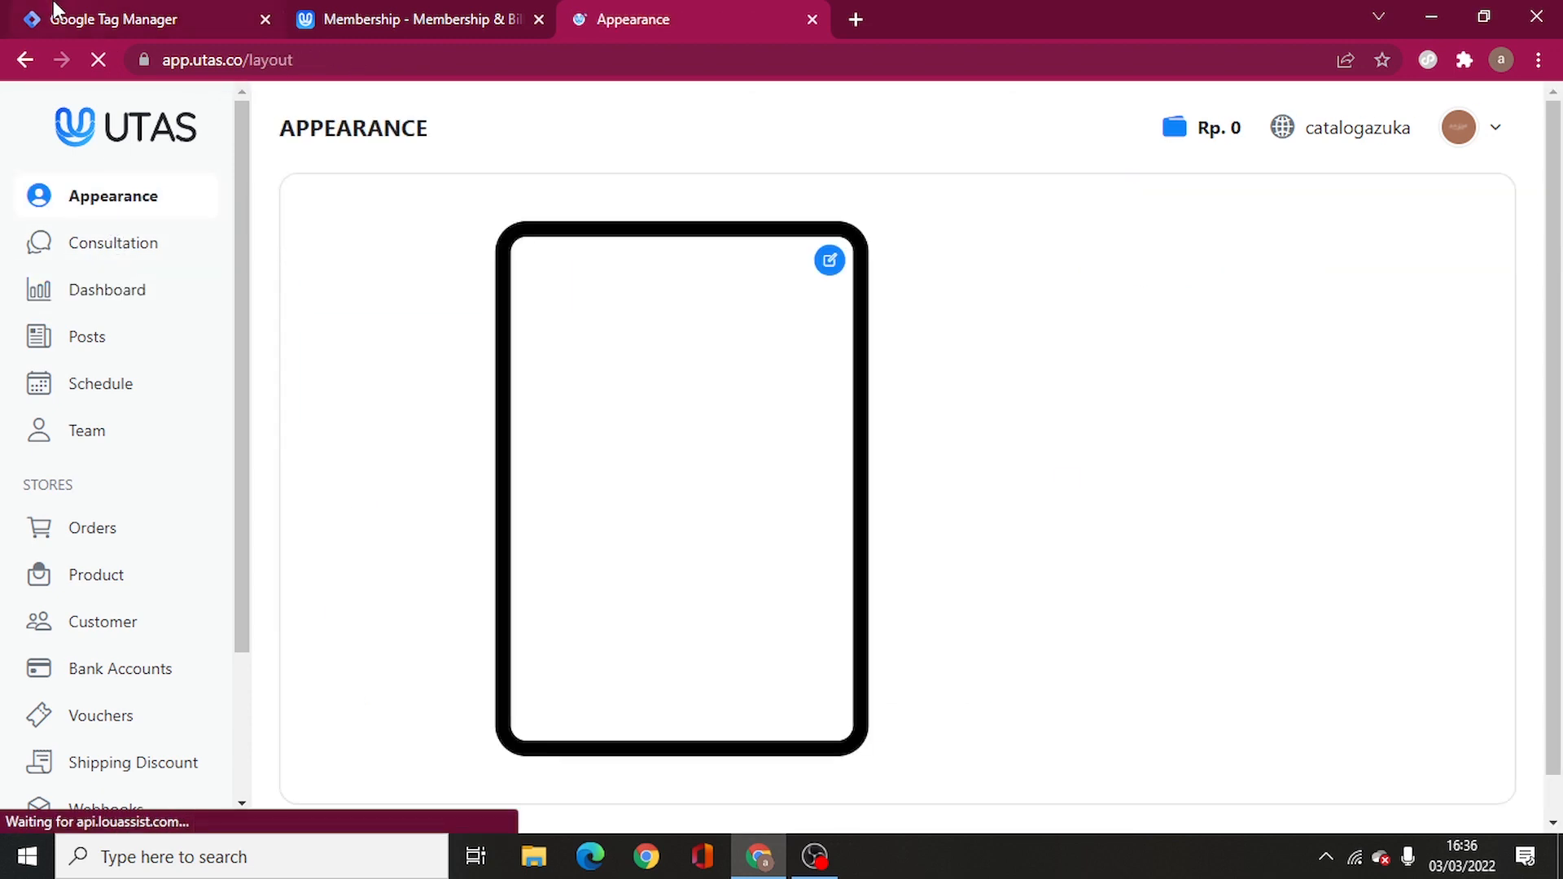
Step: Open the TikTok For Business site at ads.tiktok.com in a new tab
click(56, 15)
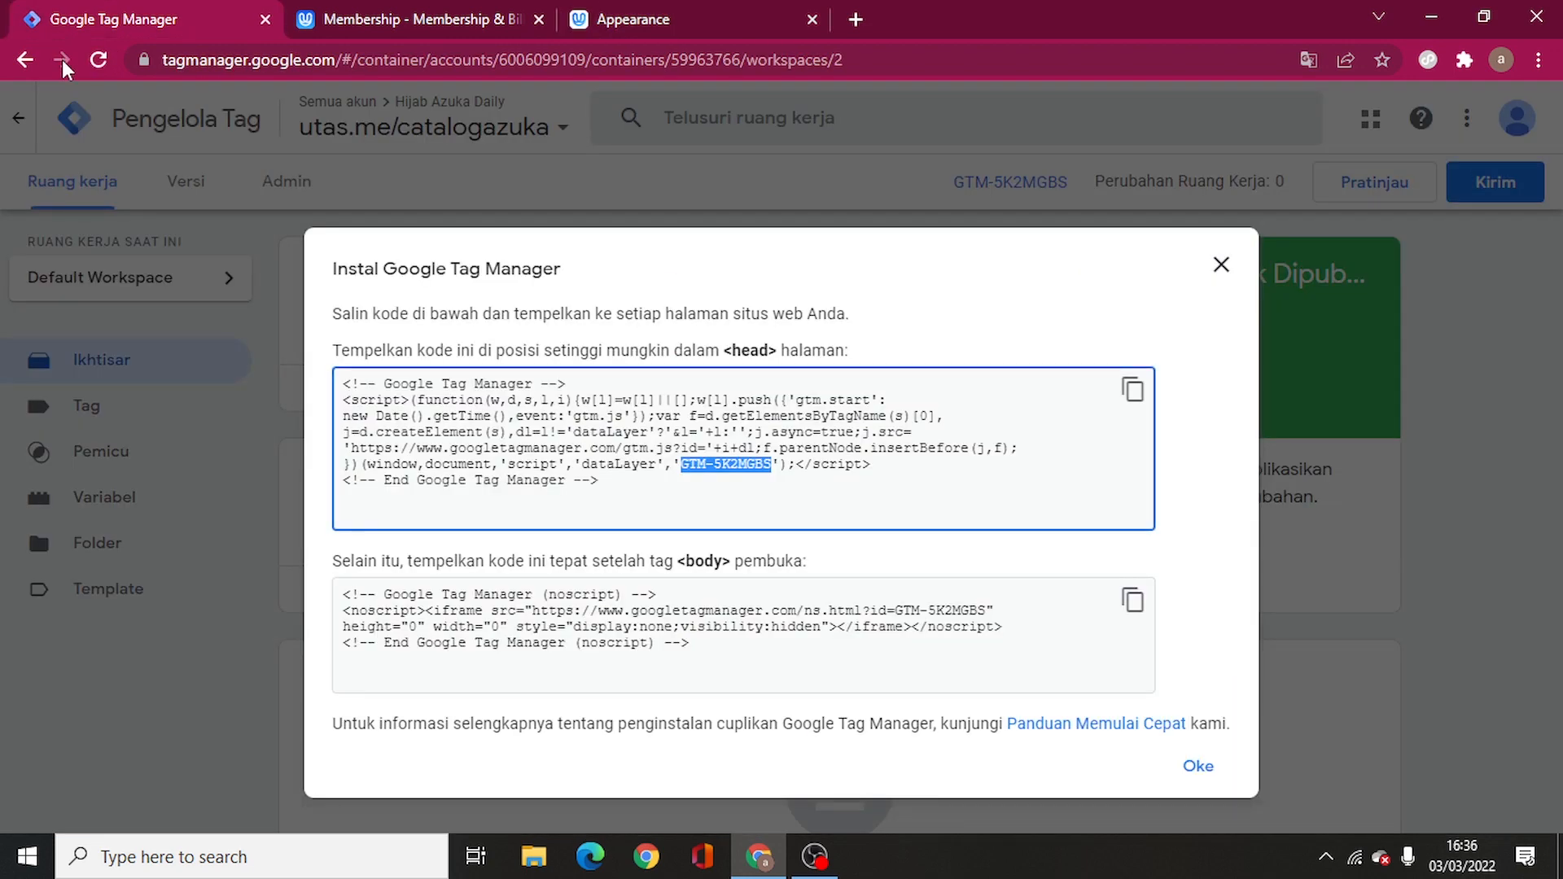
click(856, 20)
click(824, 65)
text(ads)
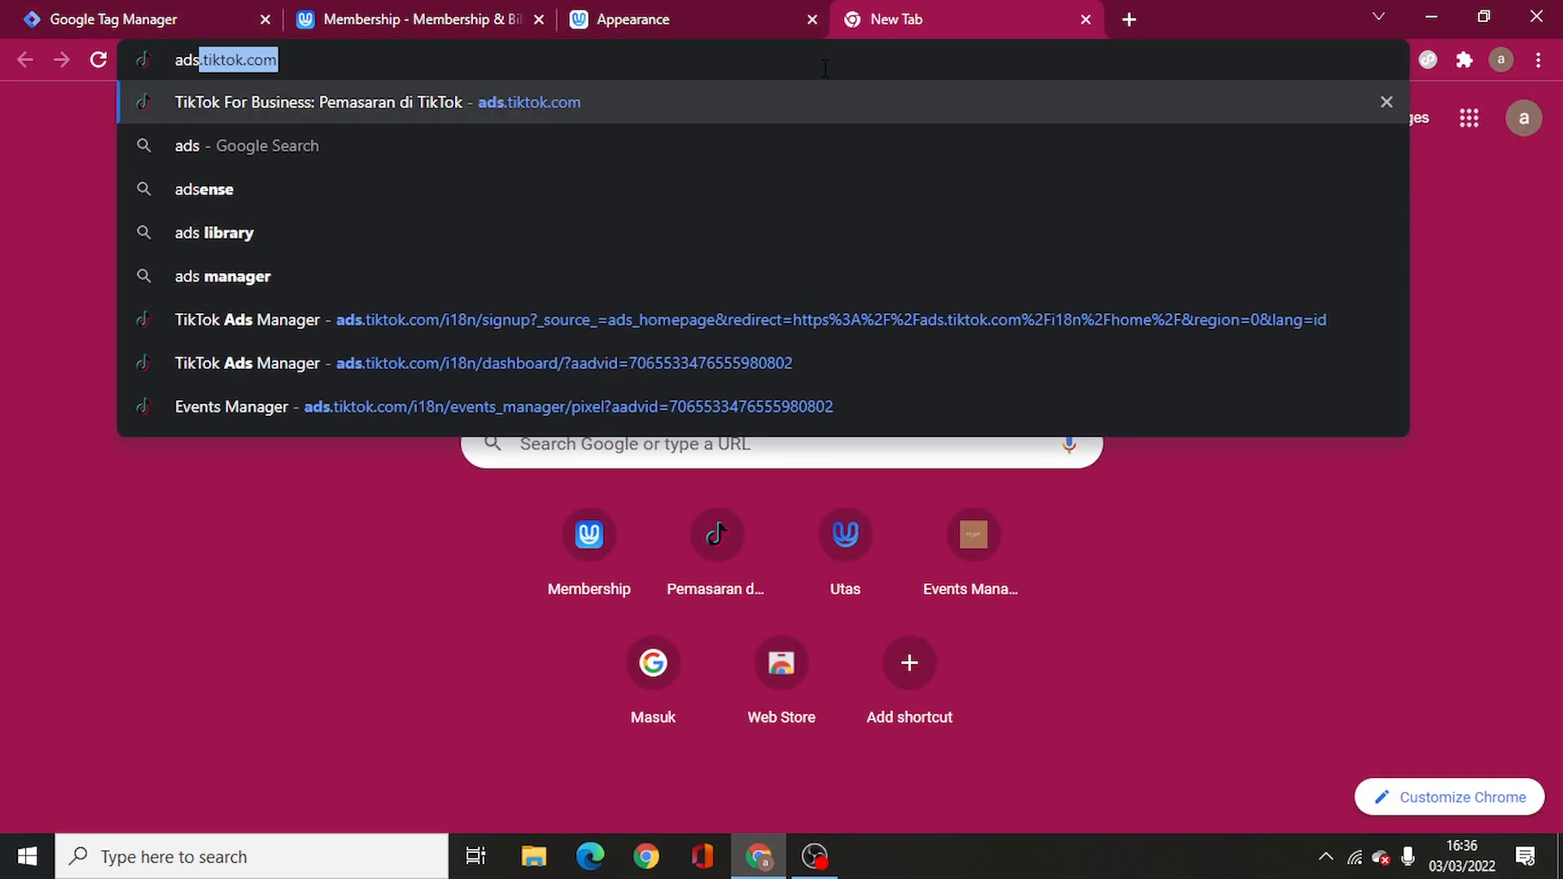
key(Return)
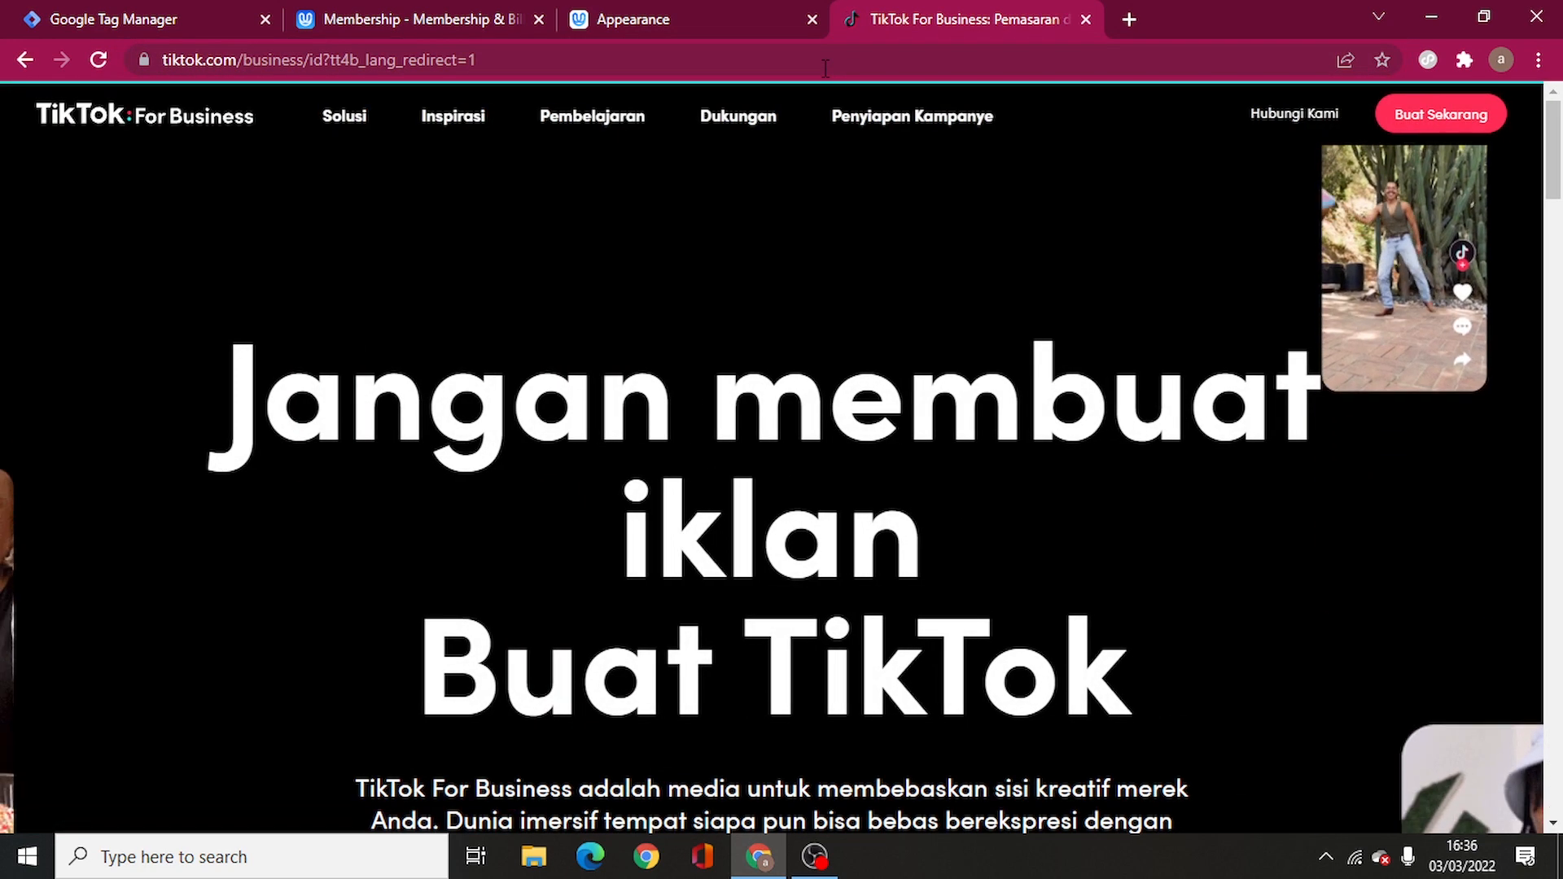
click(186, 13)
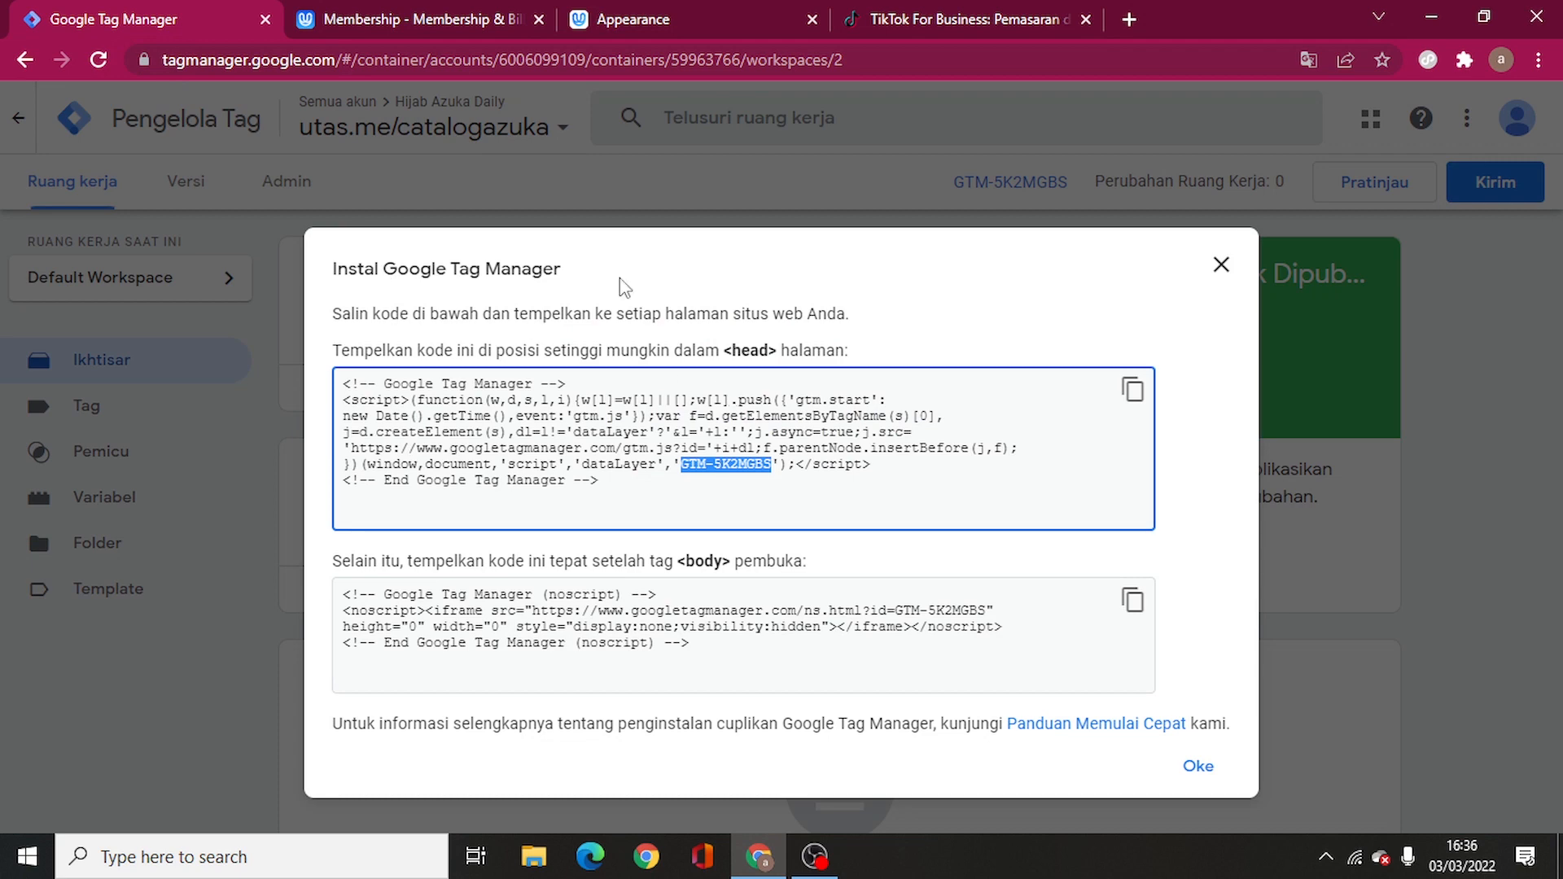
click(430, 11)
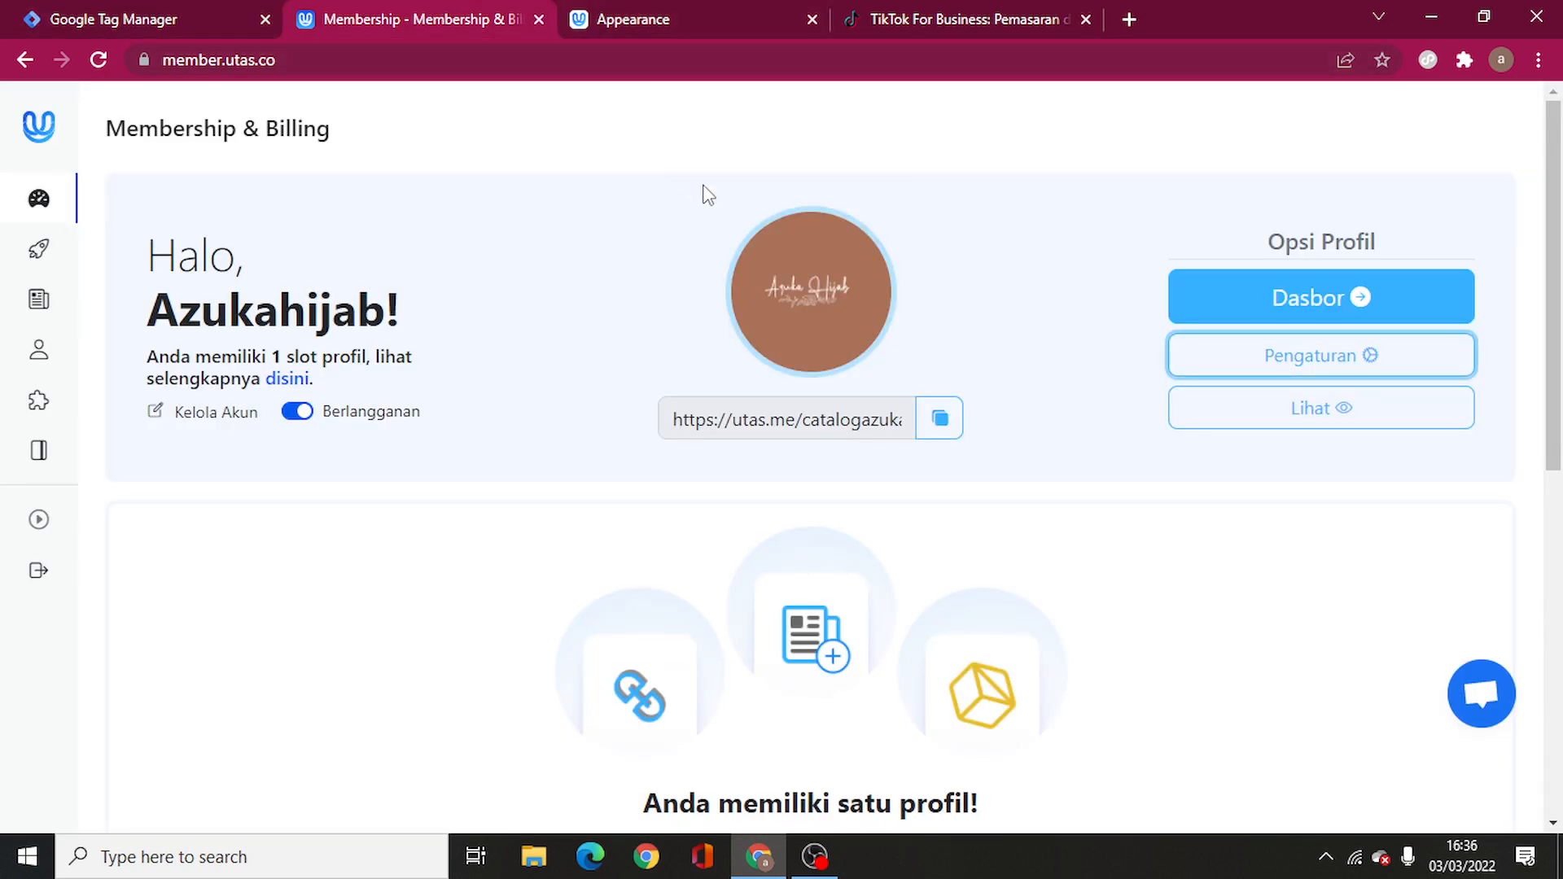
Step: Enter TikTok Ads Manager from the TikTok For Business site and open the web events management page
click(897, 19)
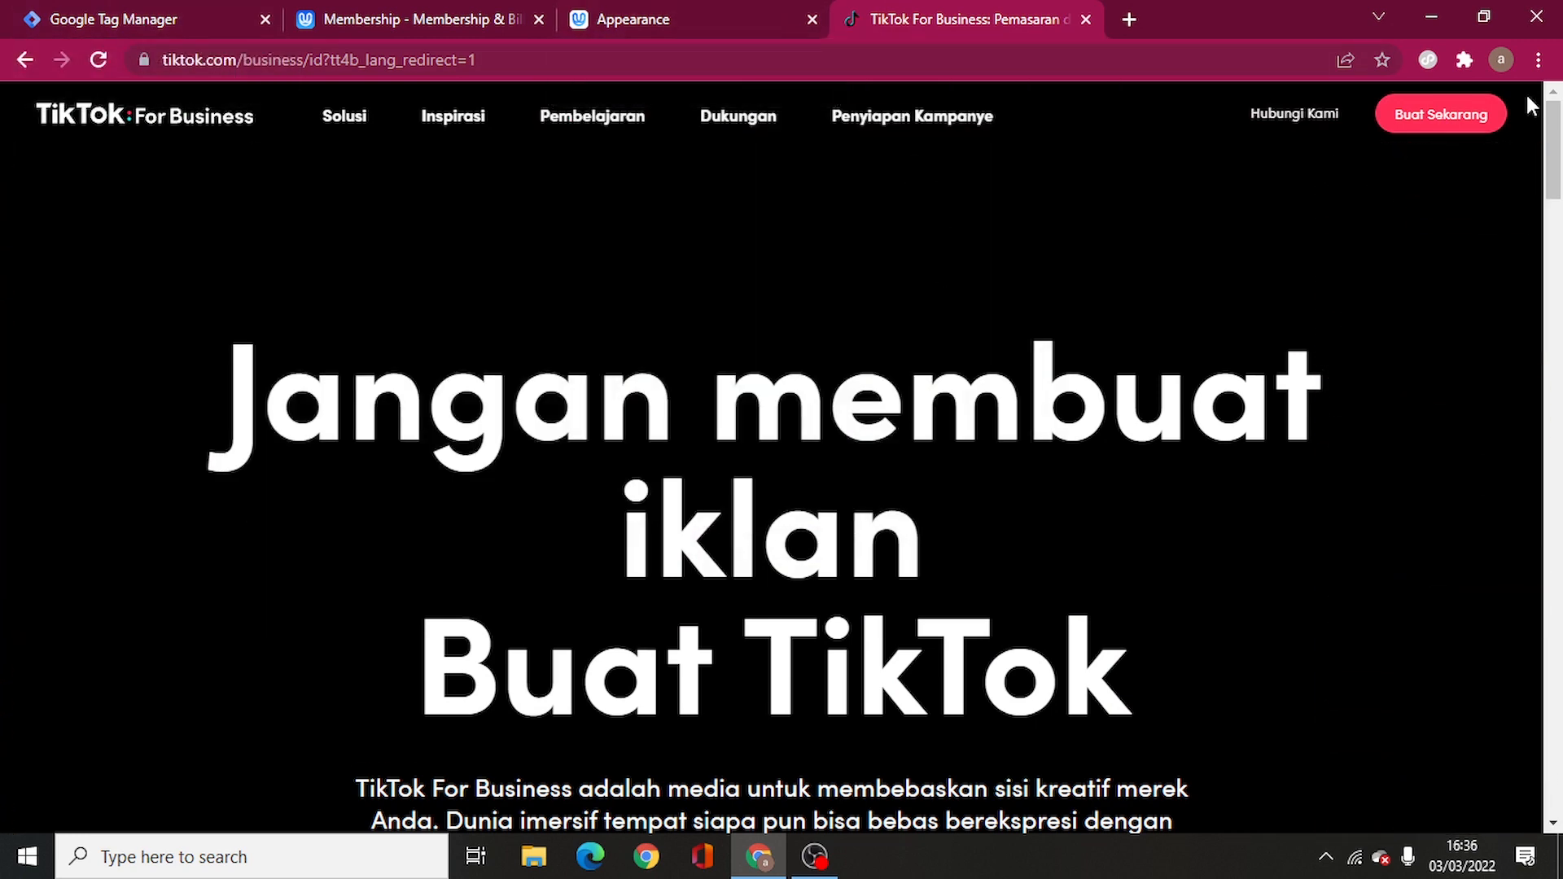
click(1434, 118)
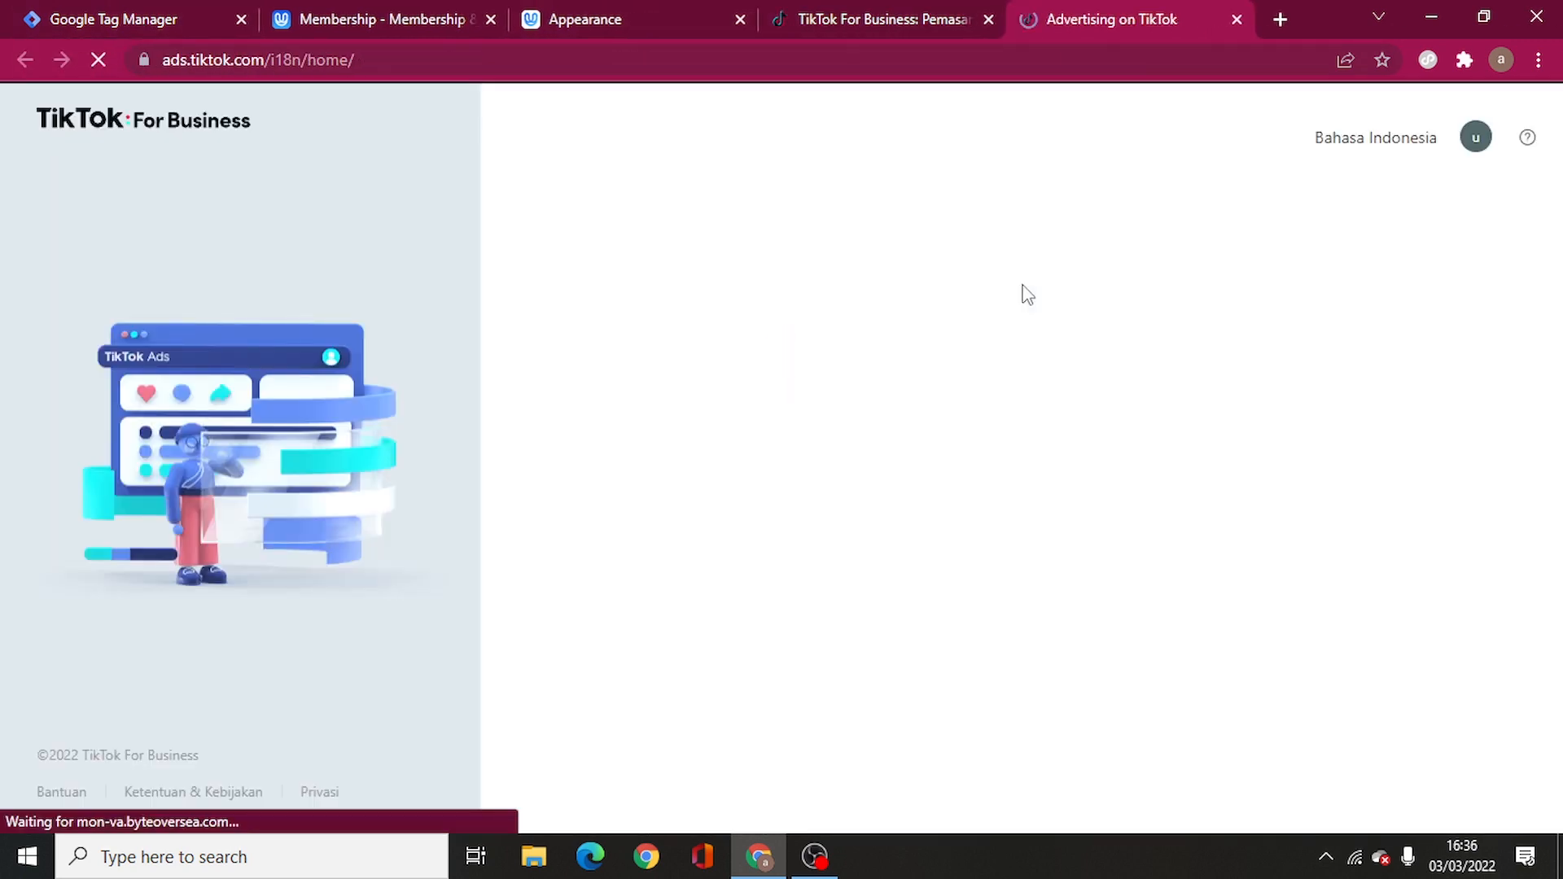
click(895, 692)
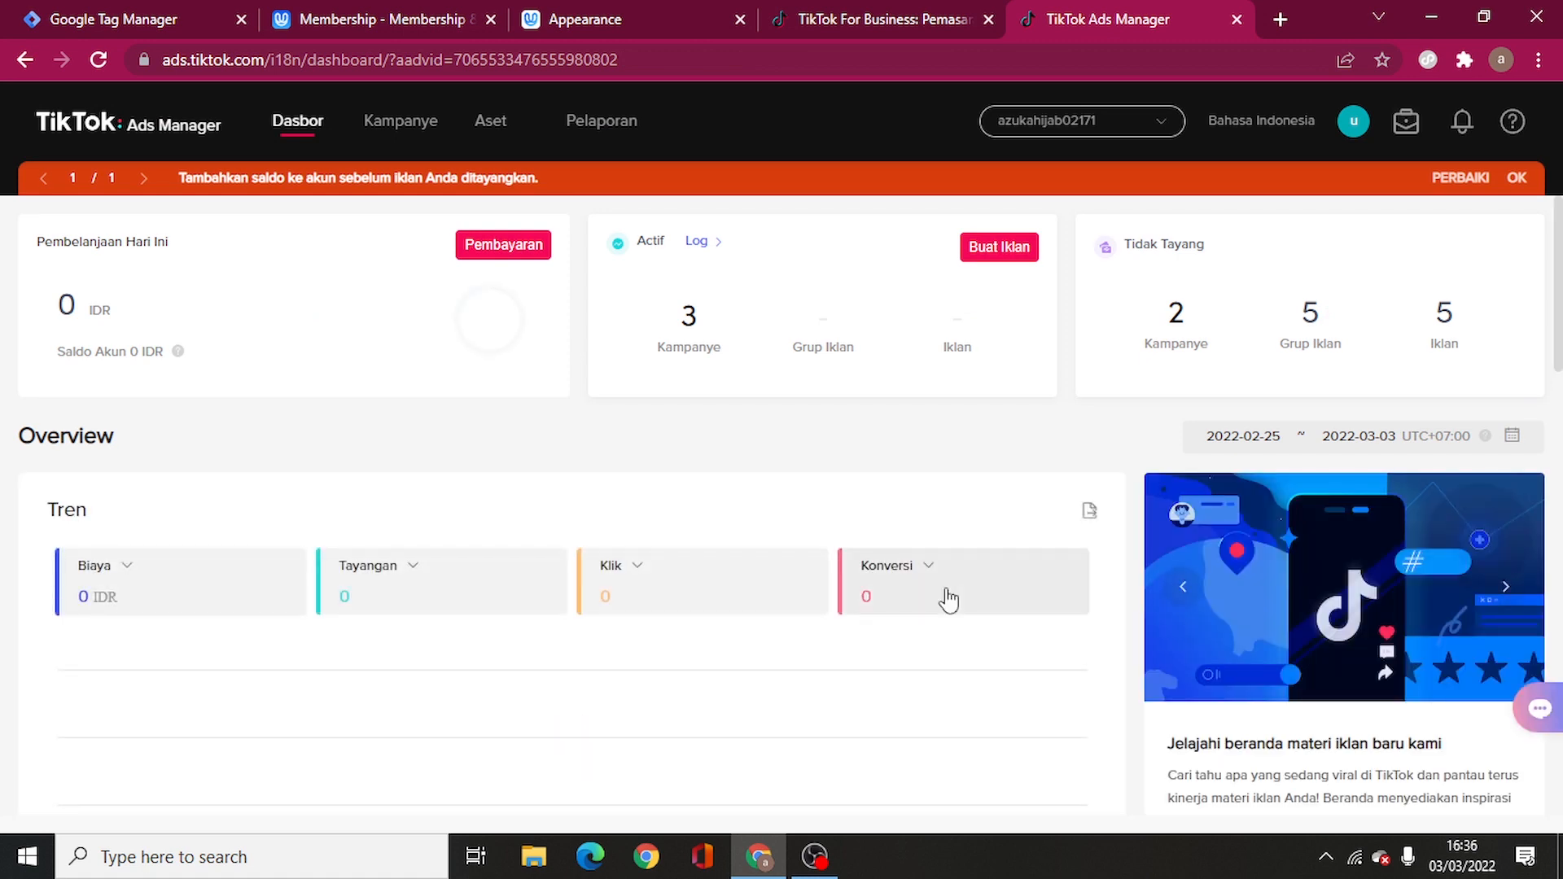
mouse_move(483, 145)
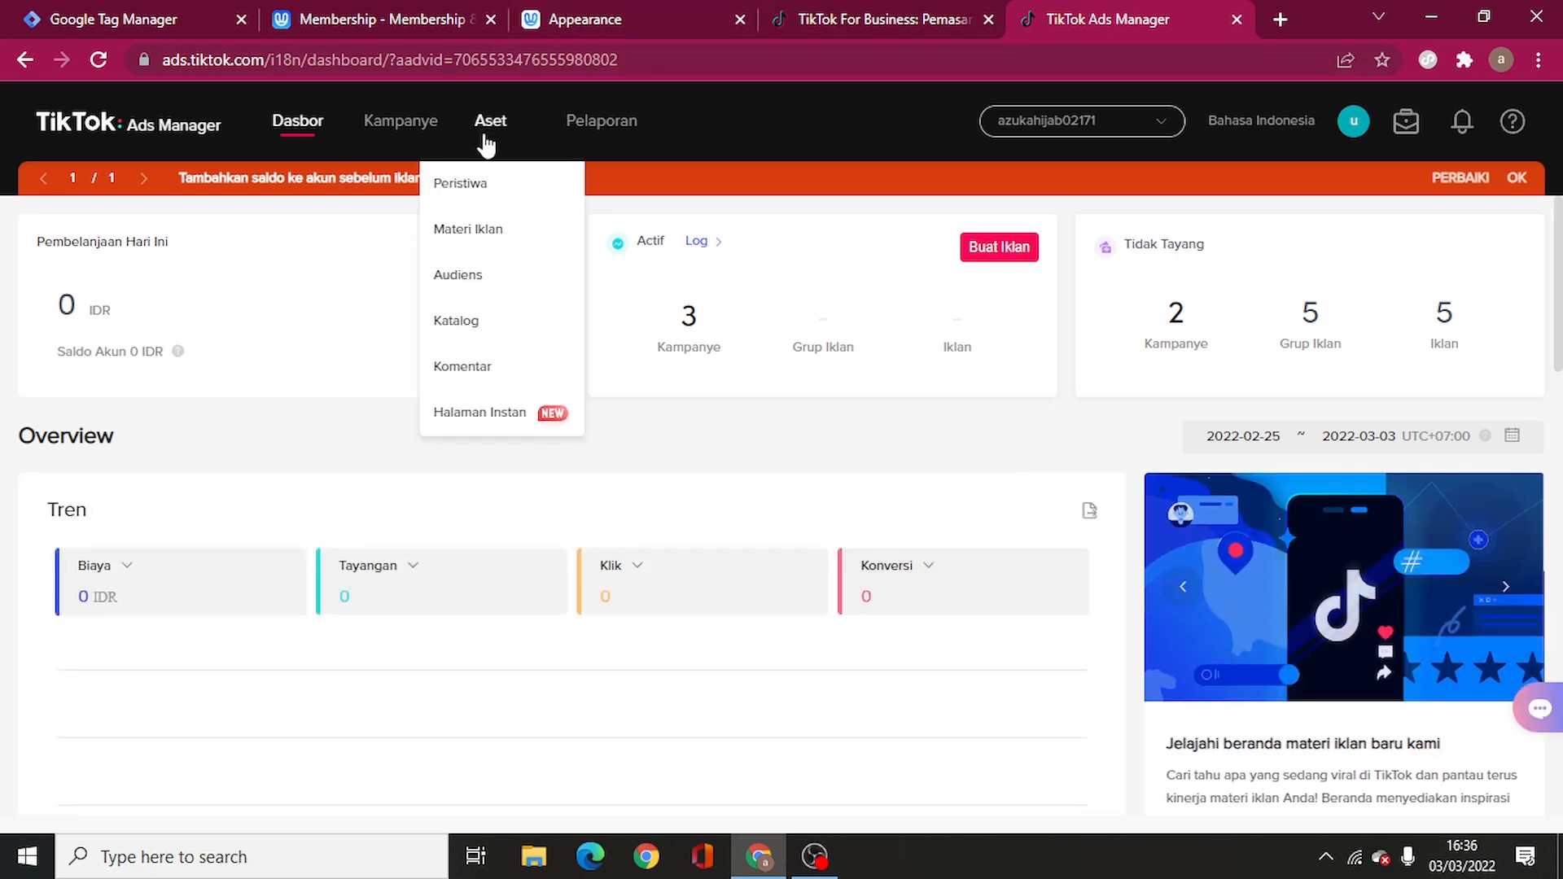
click(492, 185)
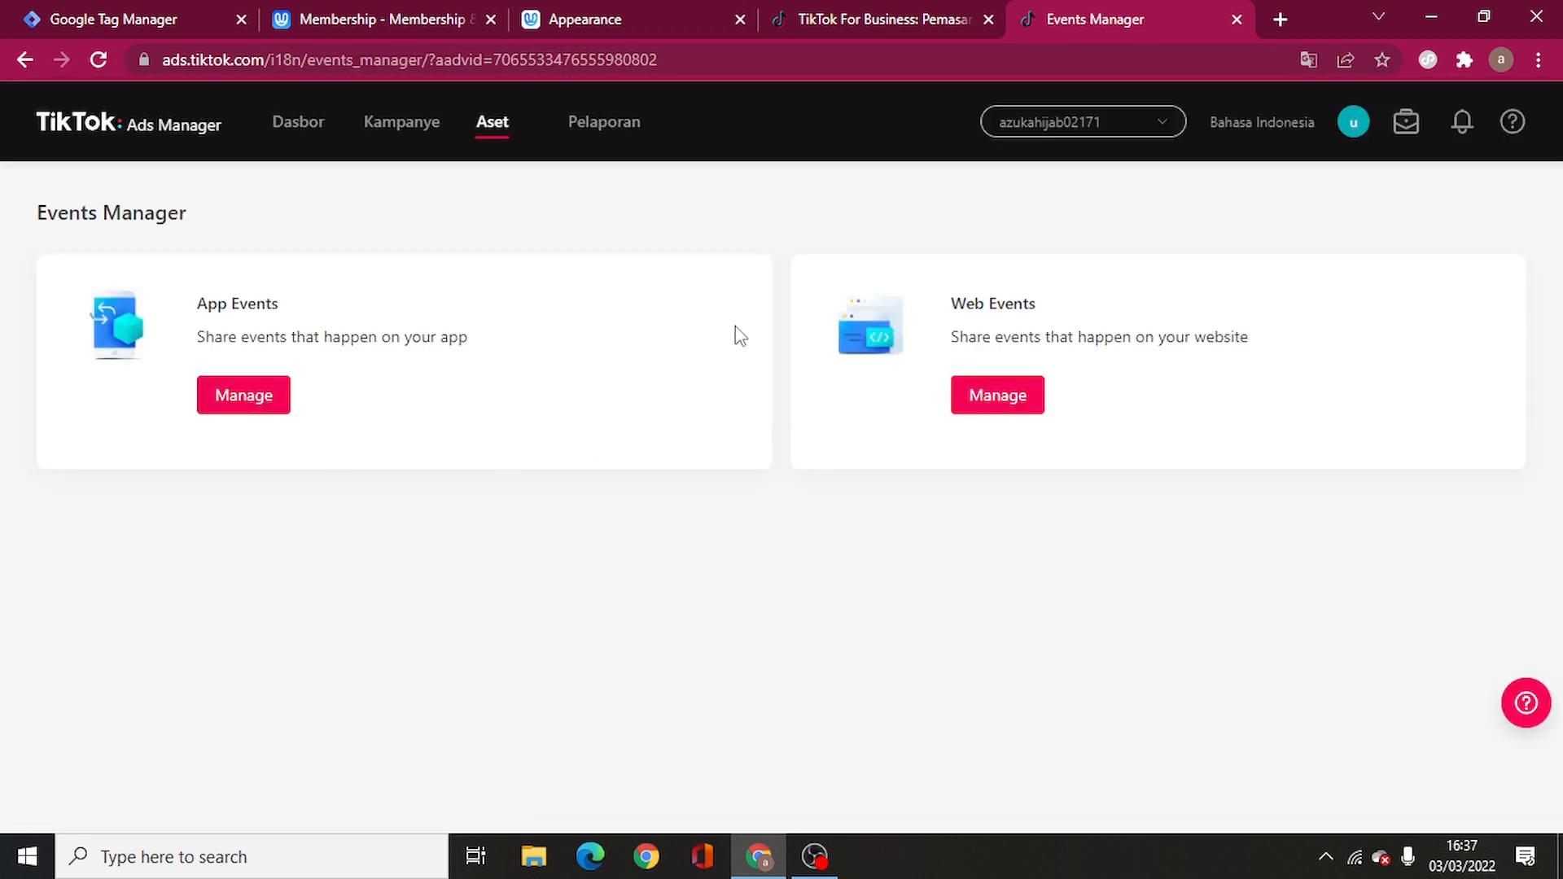
click(985, 396)
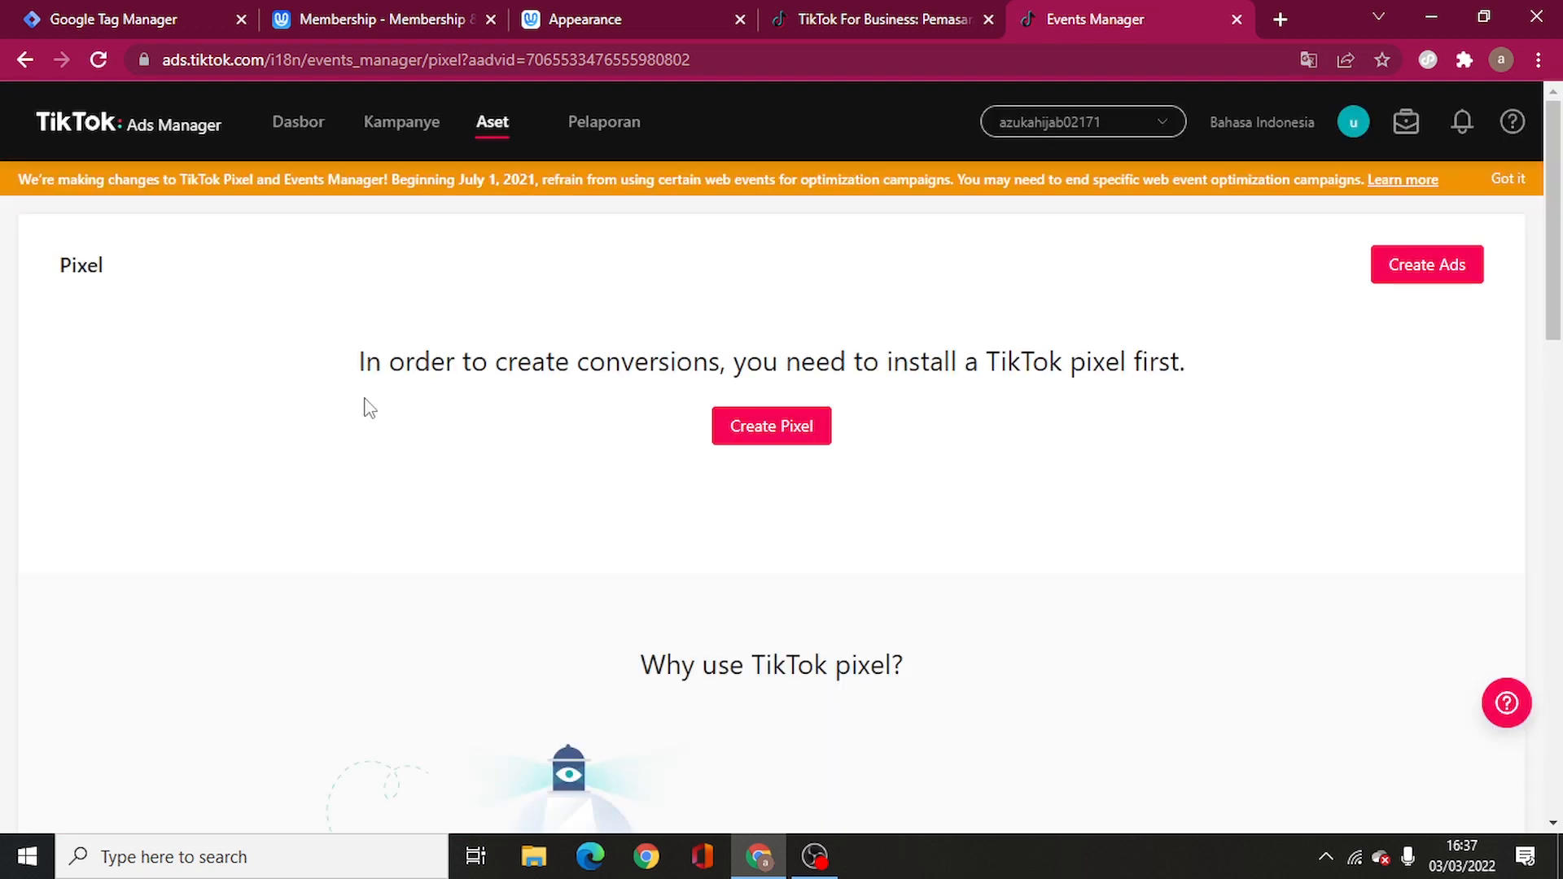
Step: Start creating a pixel with TikTok Pixel as the connection method for web events
click(788, 440)
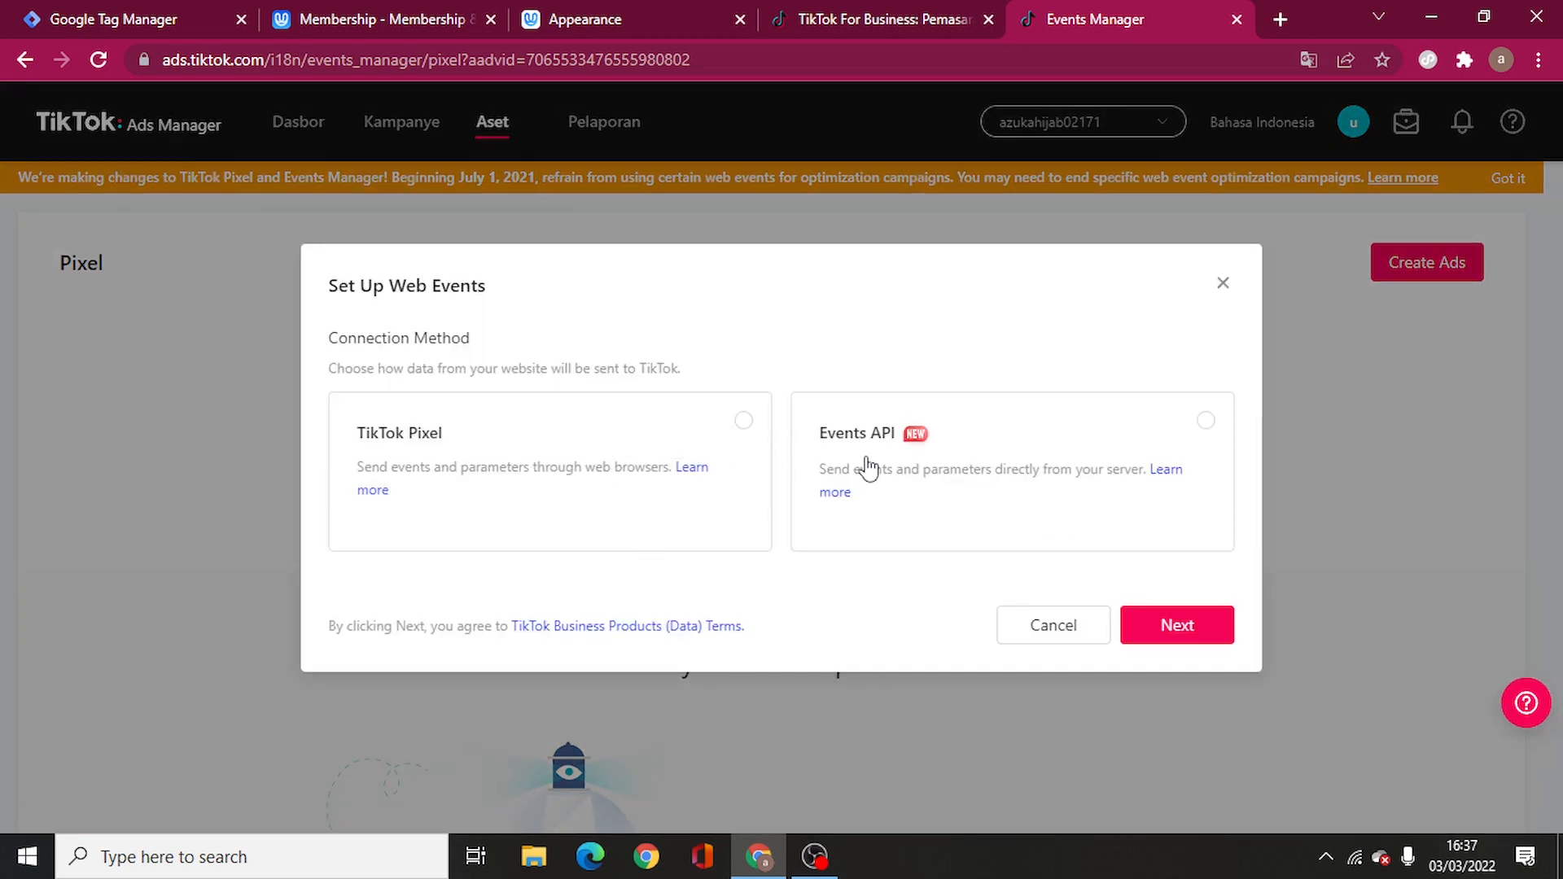
click(642, 433)
click(1152, 643)
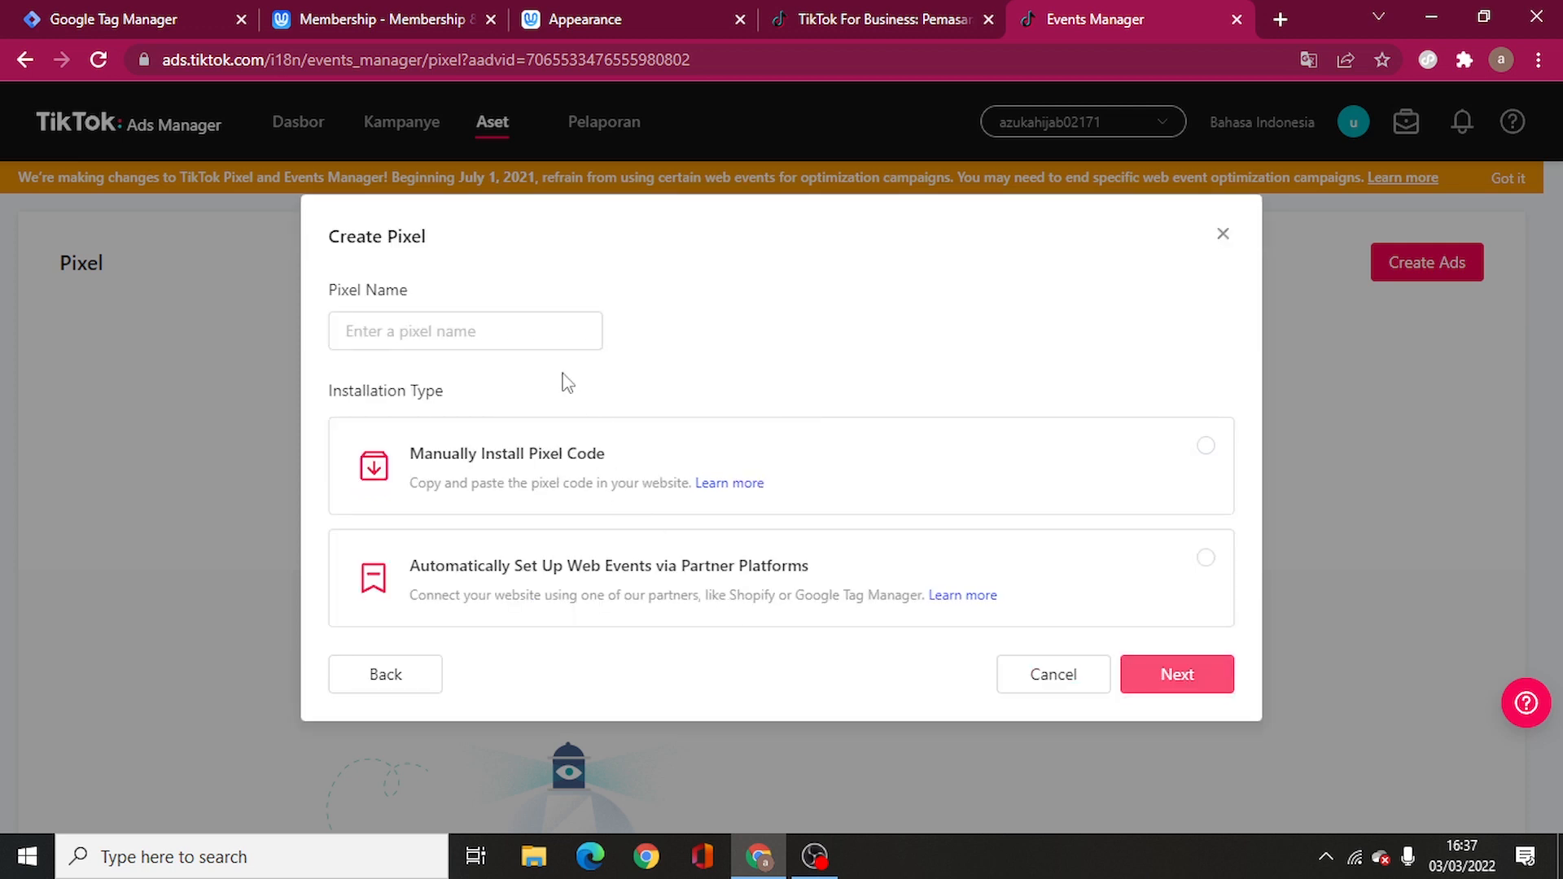
Step: Name the pixel "Azuka Pixel" and create it with automatic web event setup through the Google Tag Manager partner platform
click(534, 321)
text(Azu)
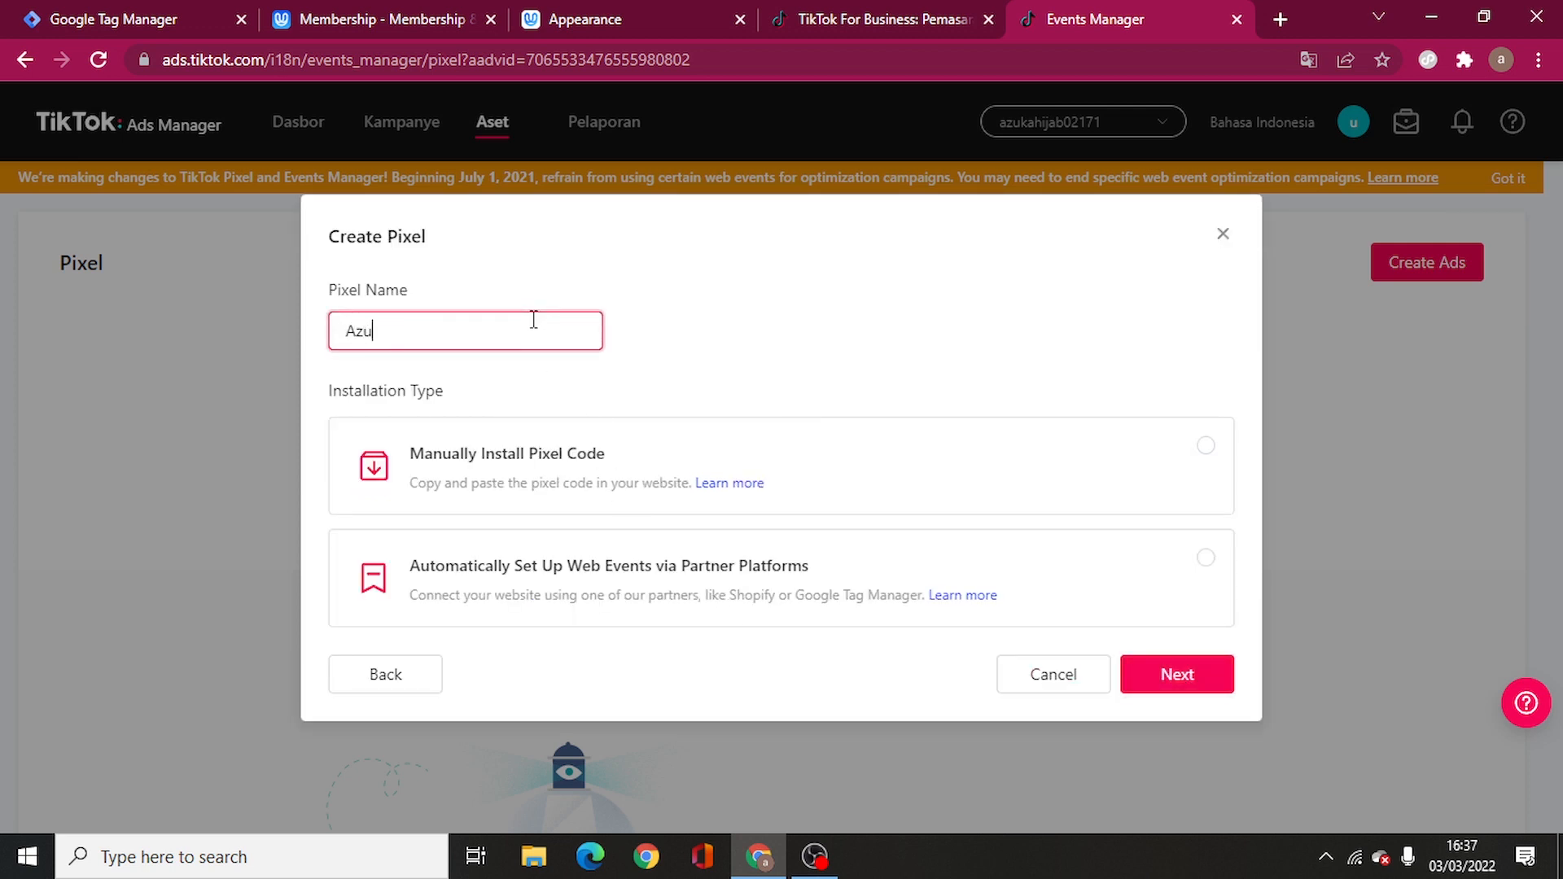
text(ka Pixel)
click(786, 333)
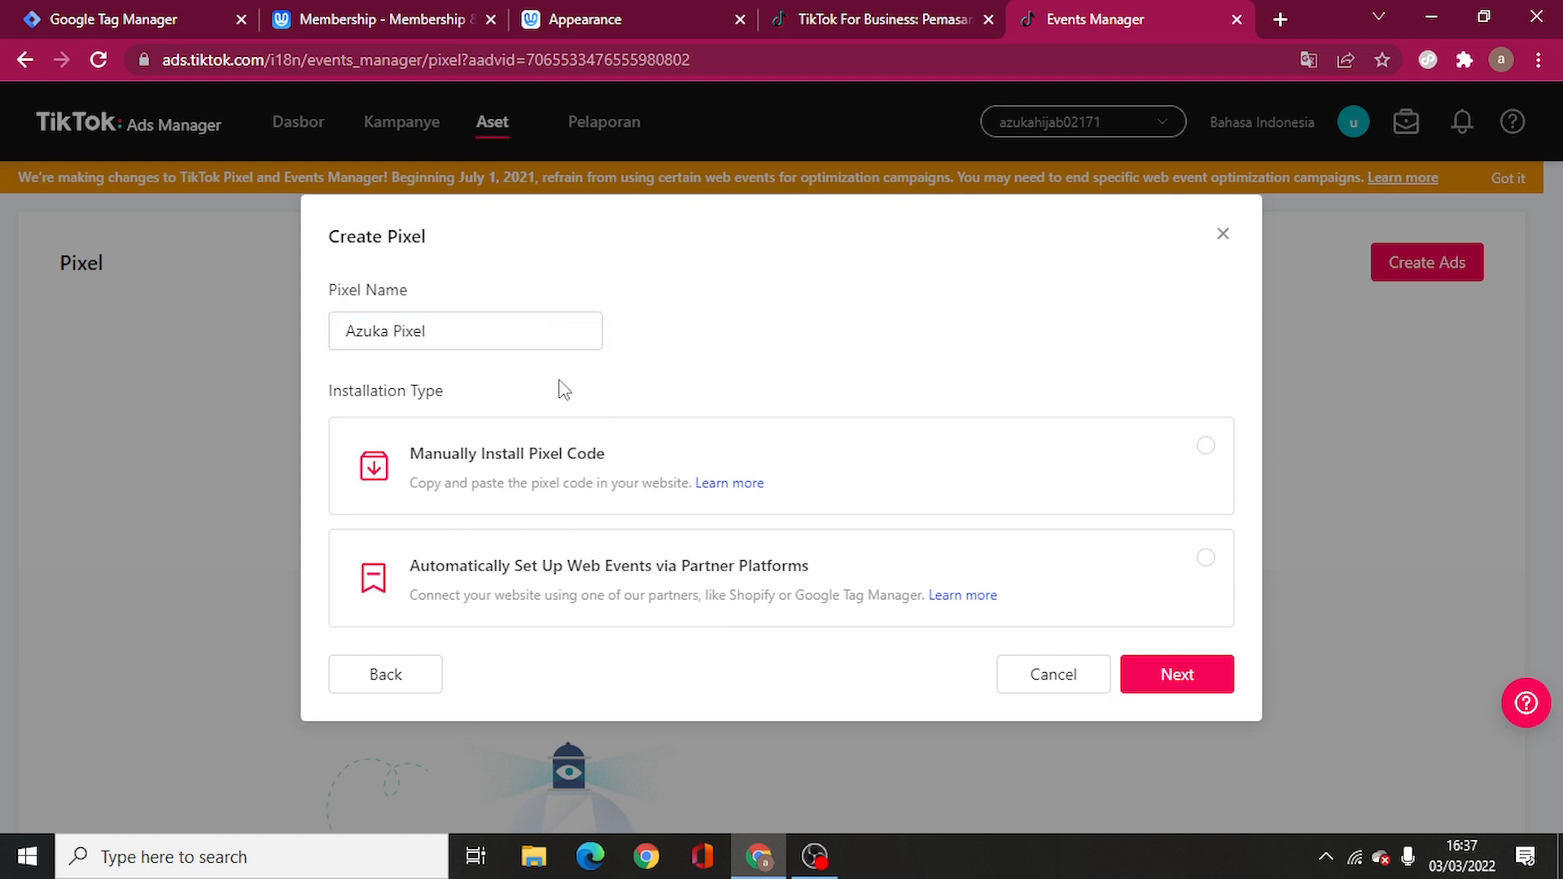
click(540, 573)
click(466, 606)
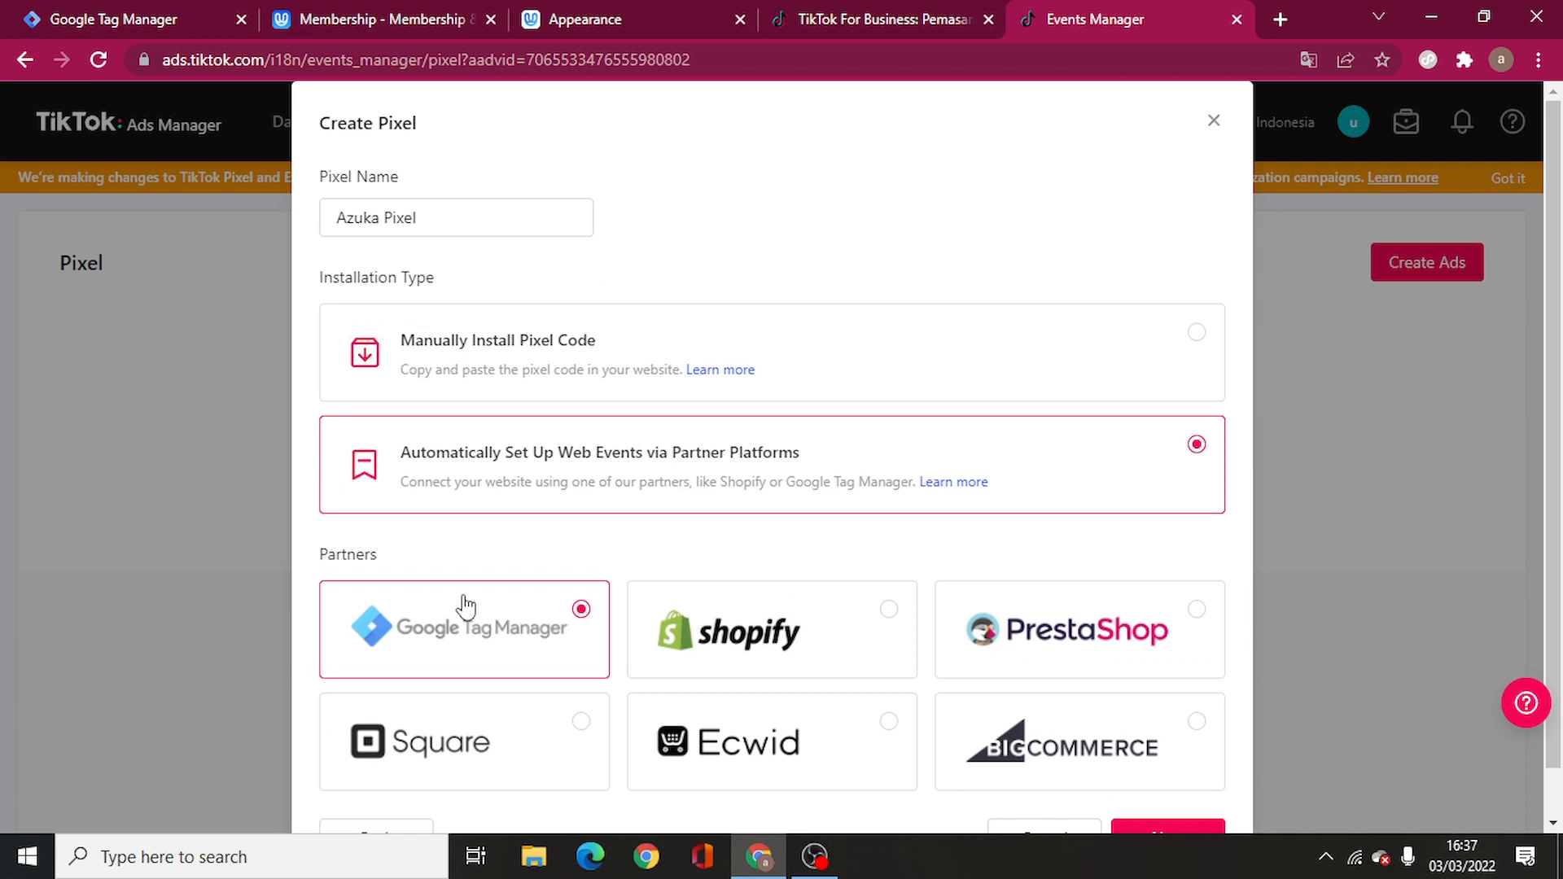
scroll(570, 574, down, 1)
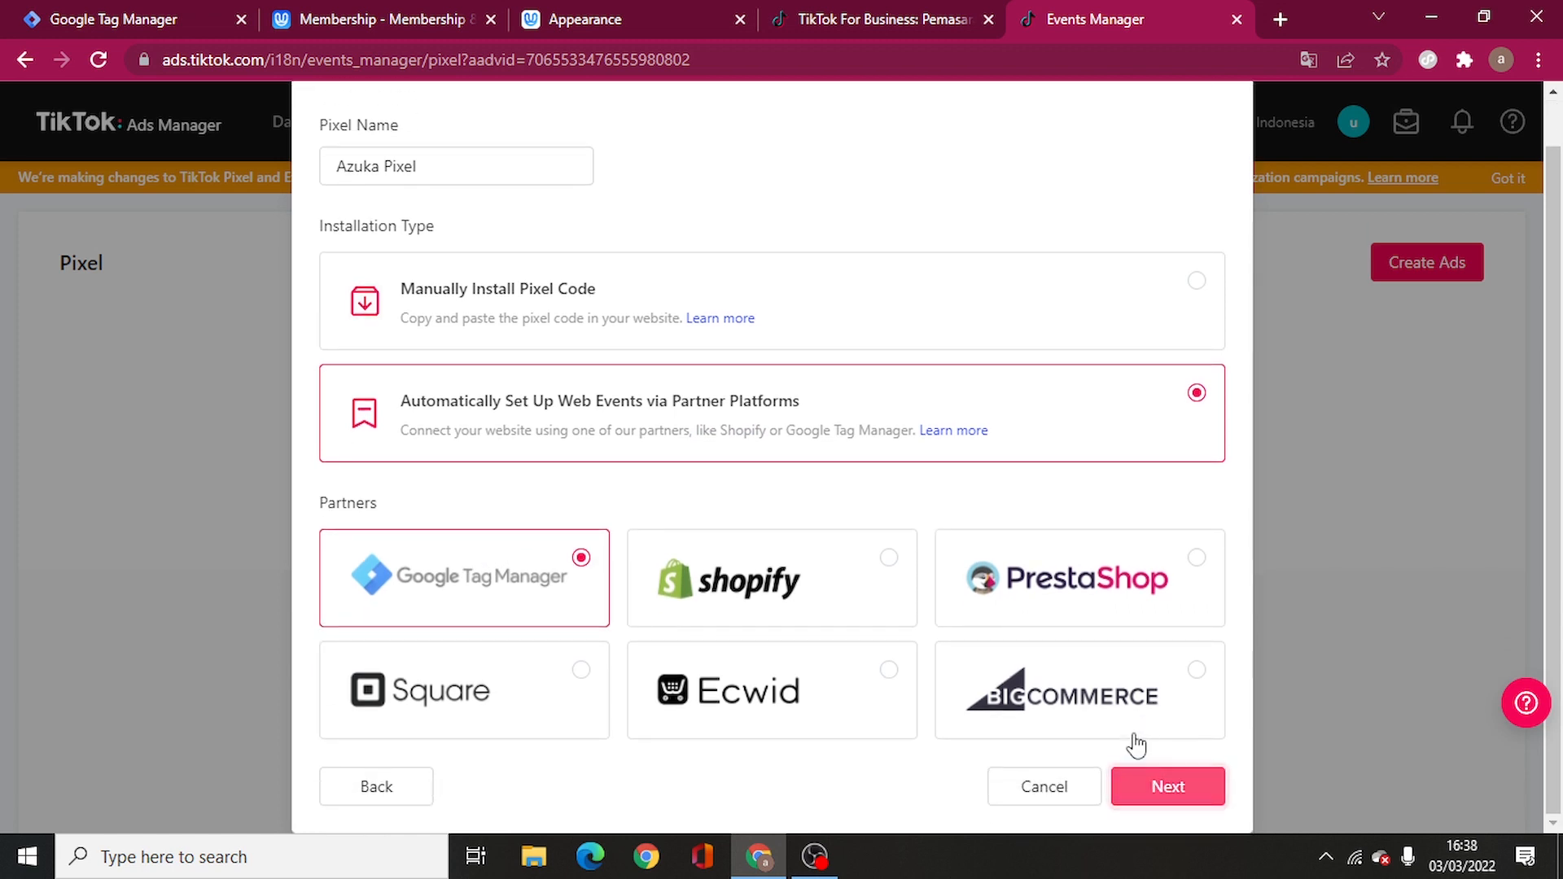
click(1170, 788)
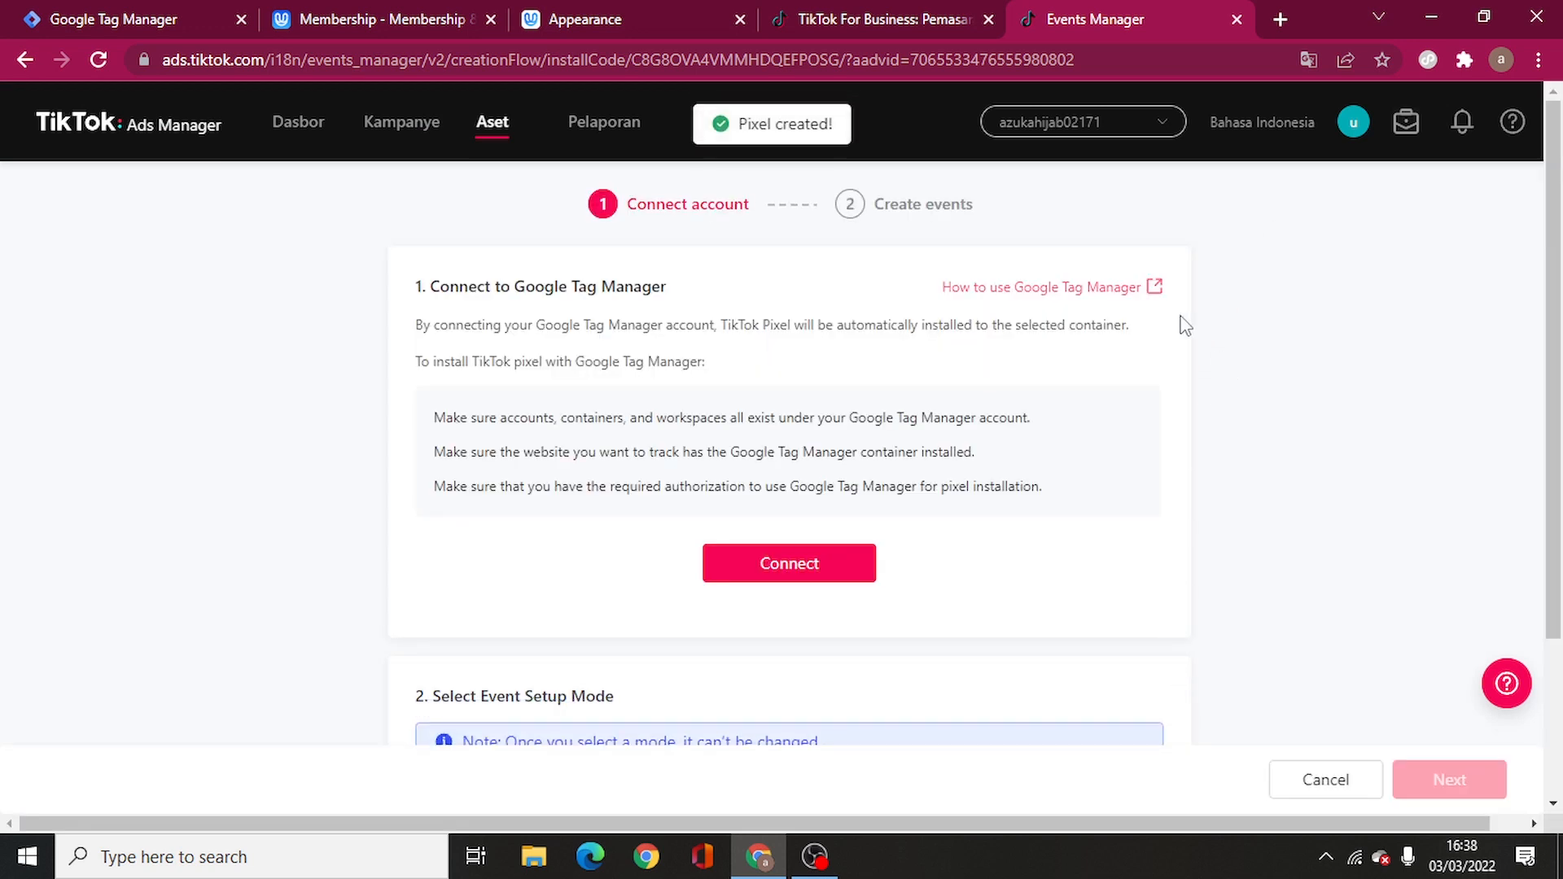
Step: Connect the pixel to Google Tag Manager using the Hijab Azuka Daily account, the utas.me/catalogazuka container and Default Workspace
click(774, 562)
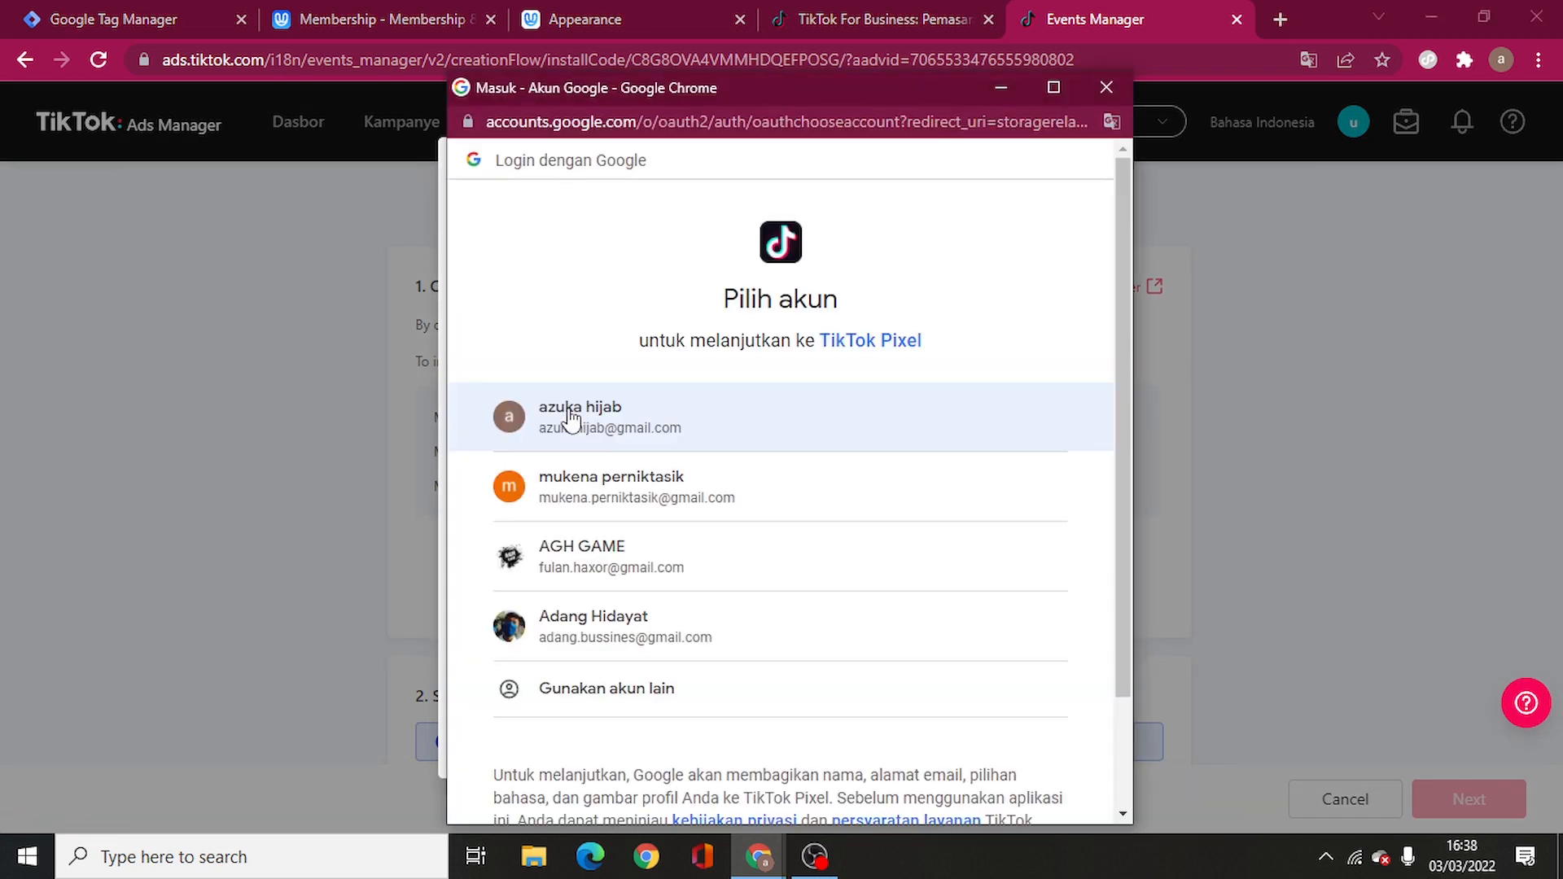
click(569, 512)
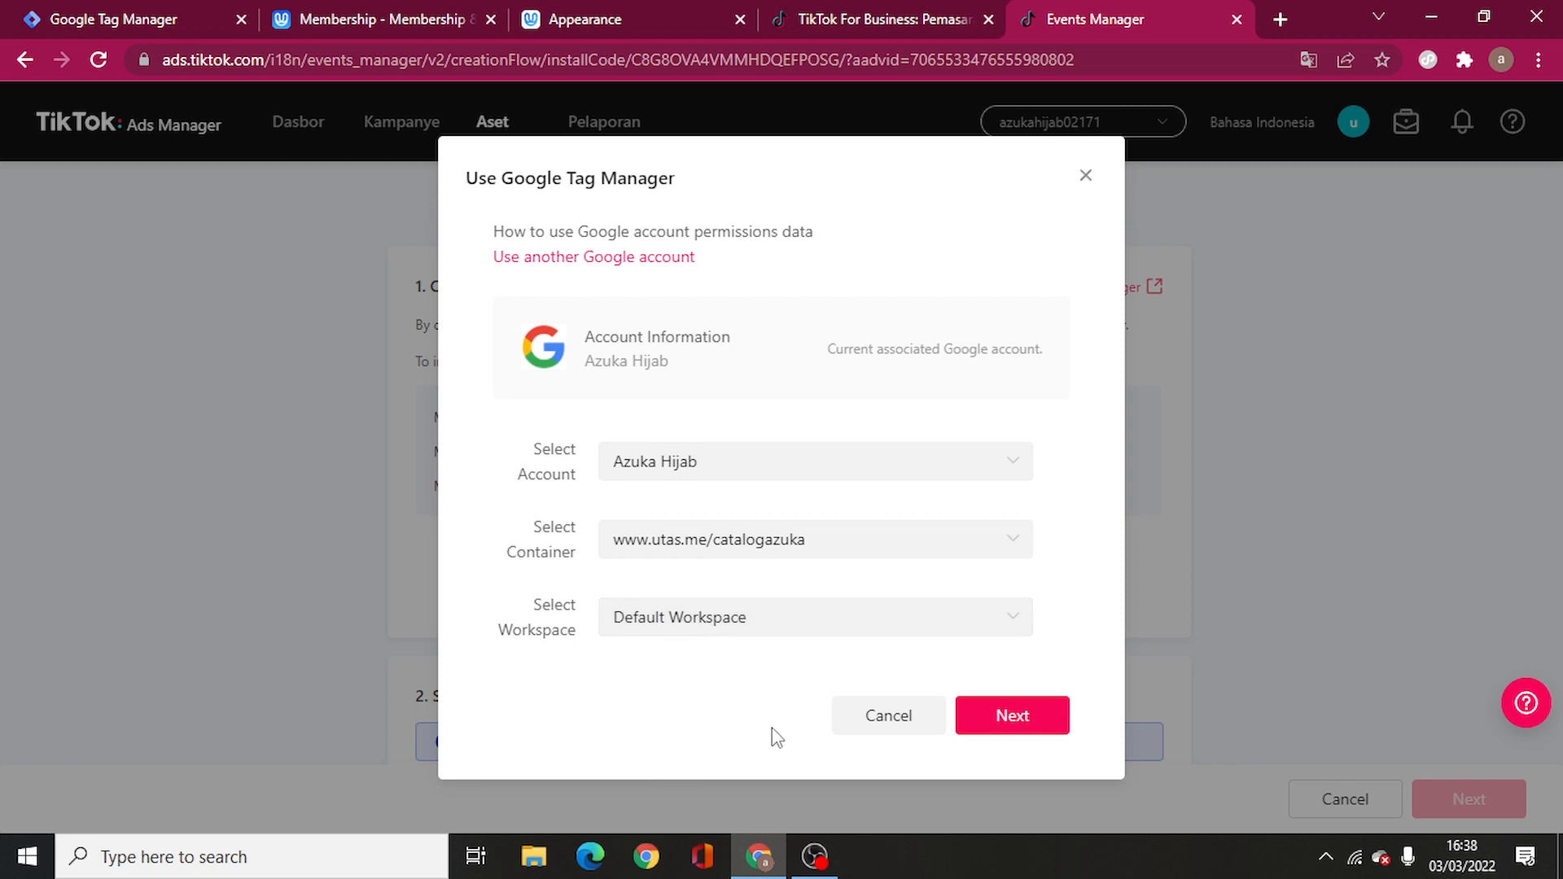
click(743, 466)
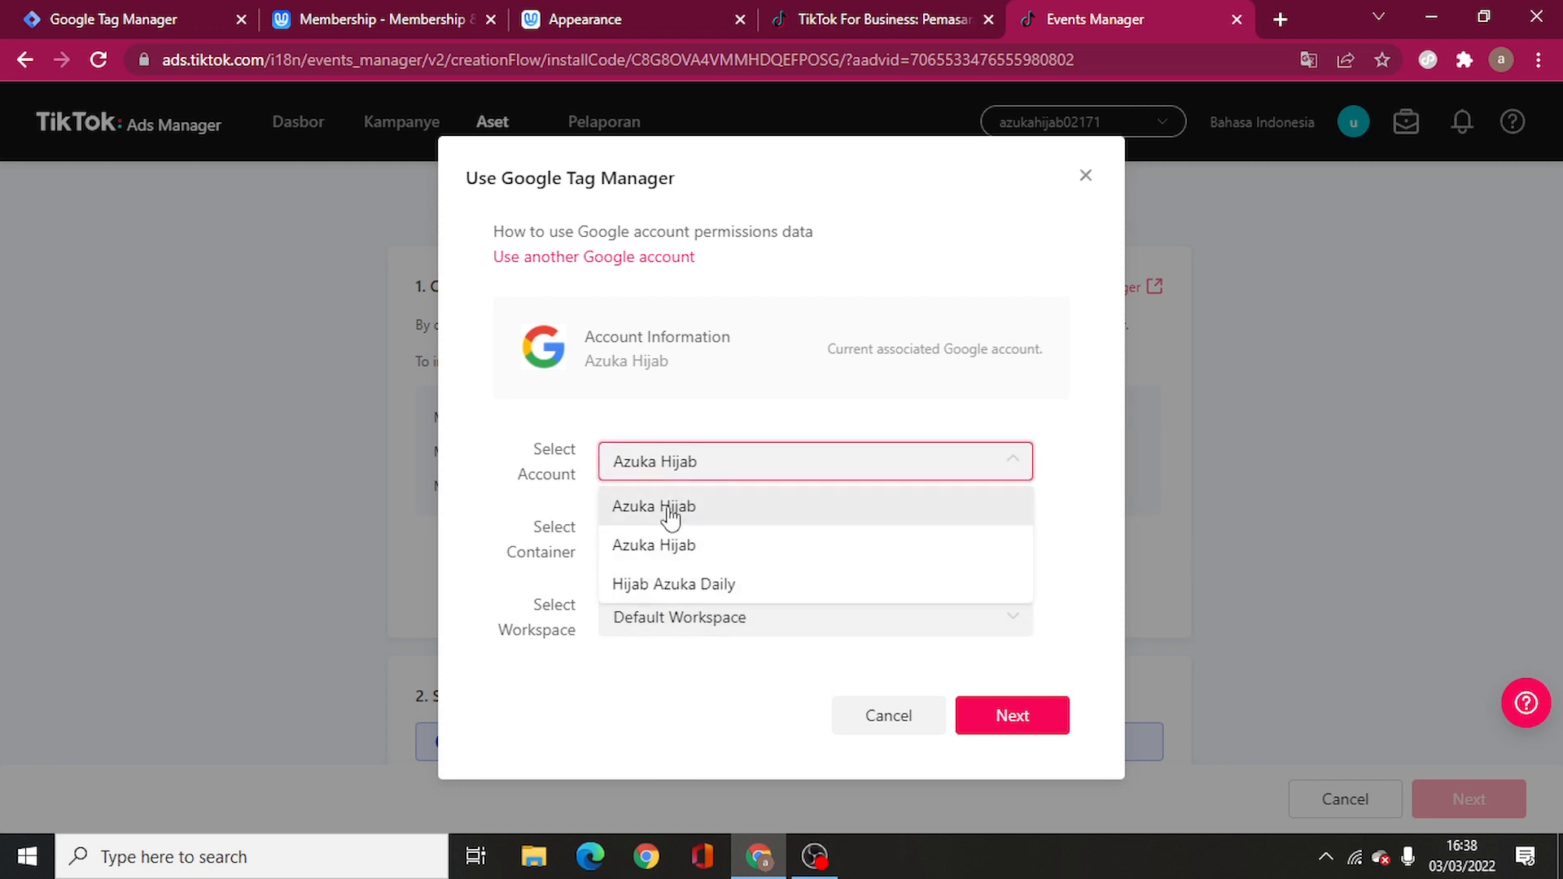
click(674, 586)
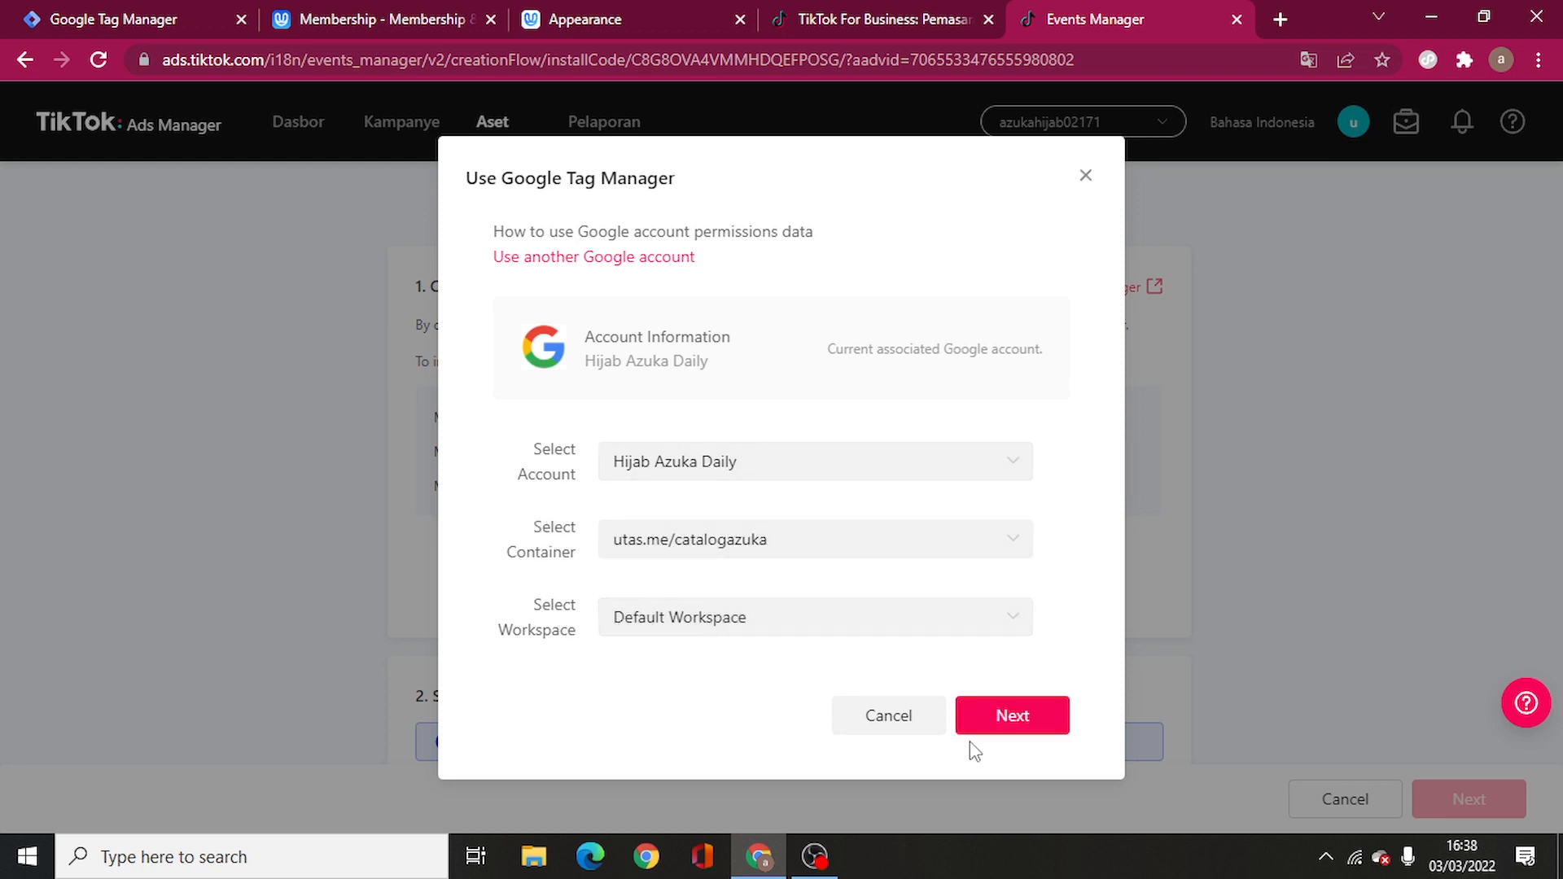
click(1016, 727)
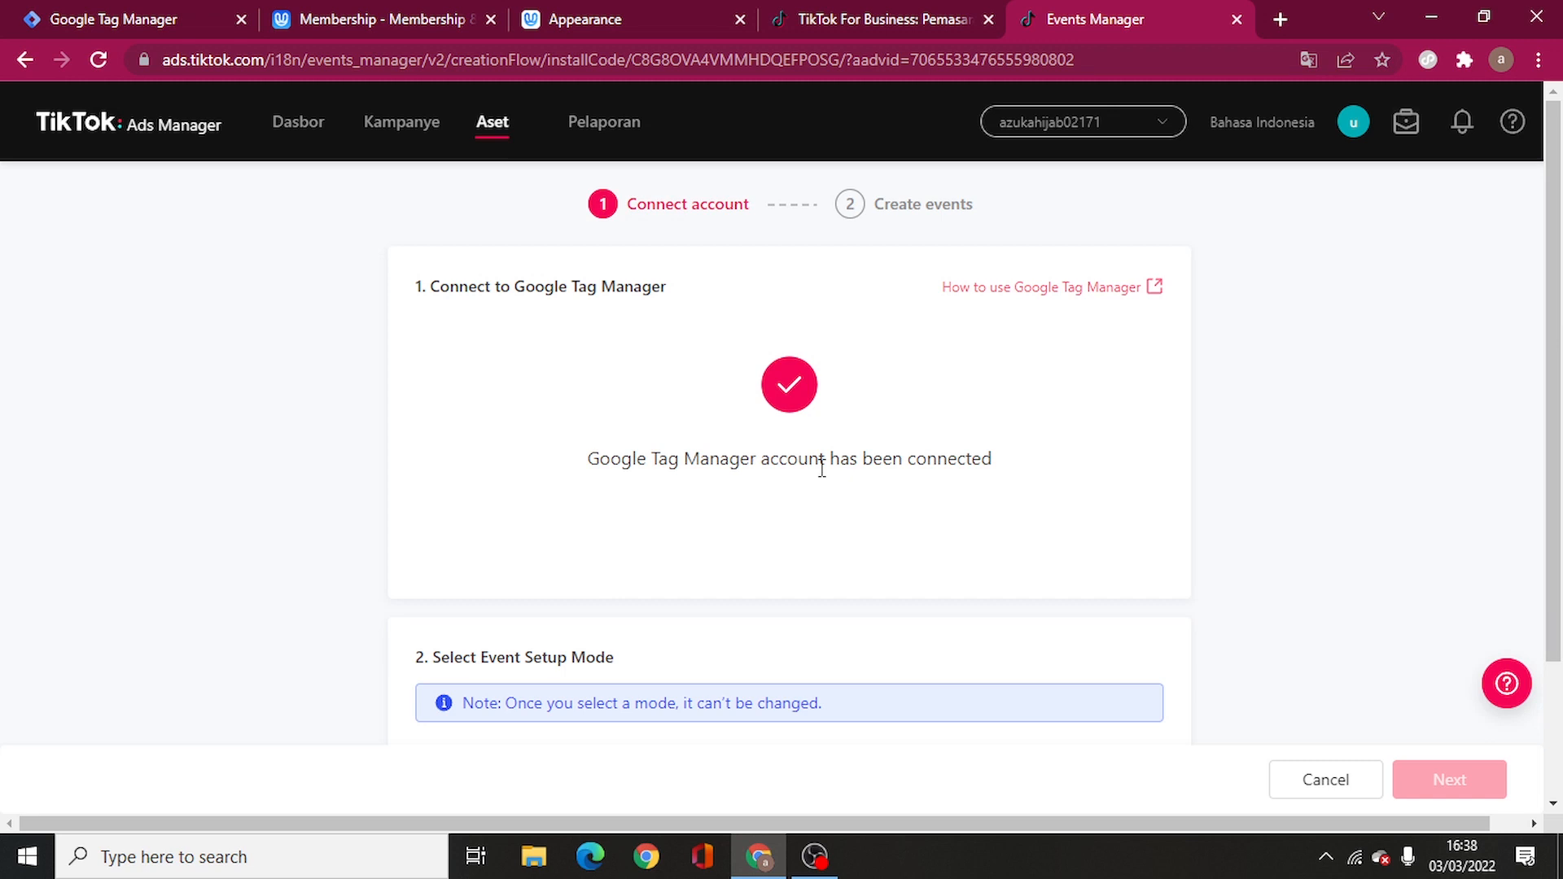
Step: Choose Standard Mode as the pixel's event setup mode
scroll(822, 468, down, 2)
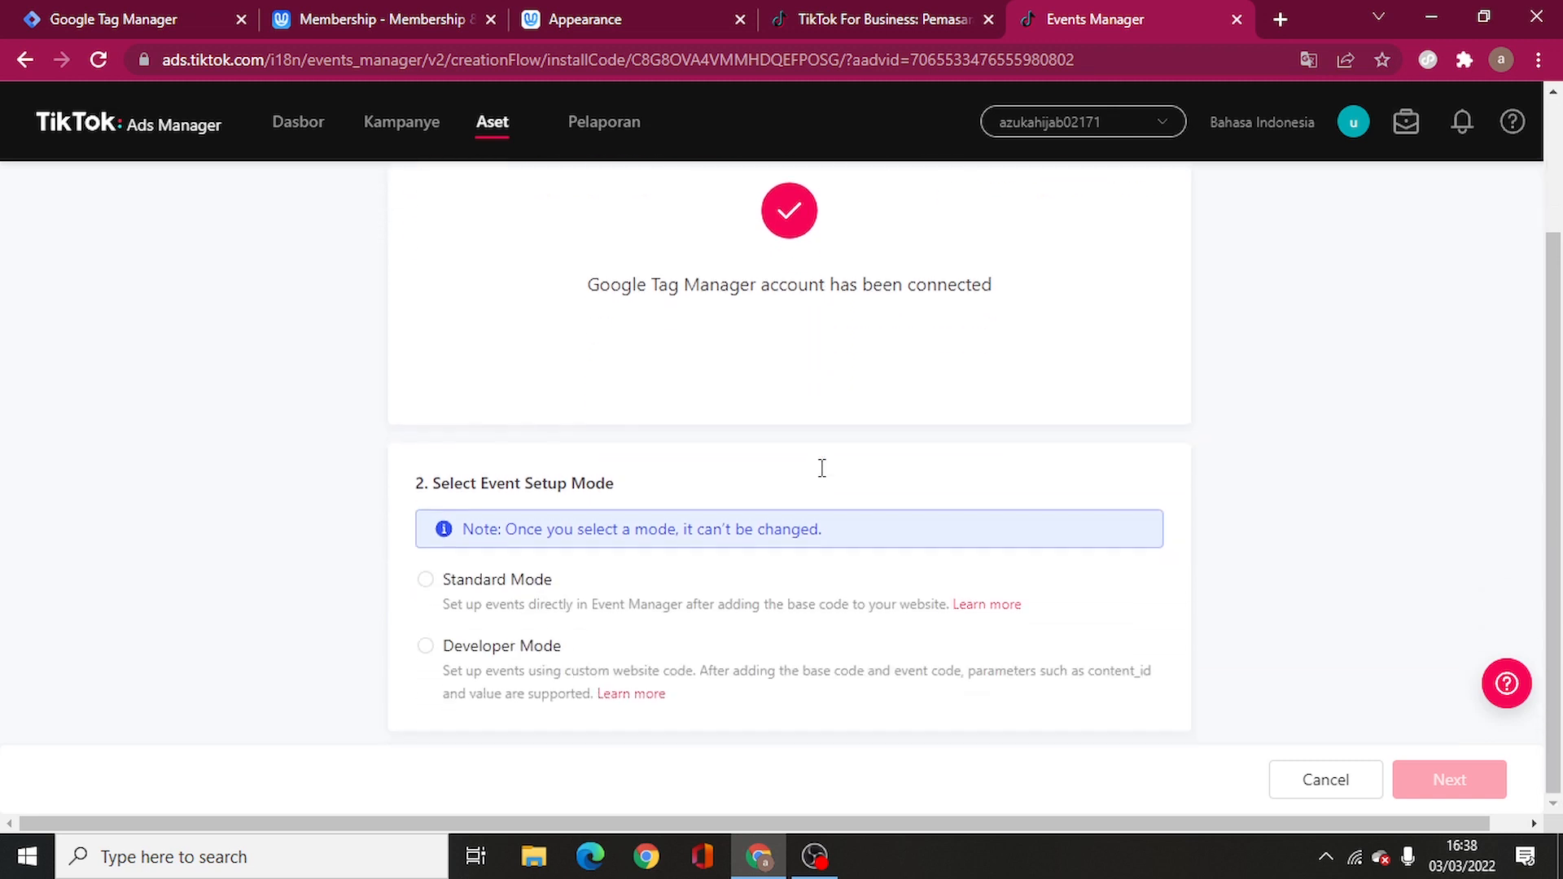
click(506, 585)
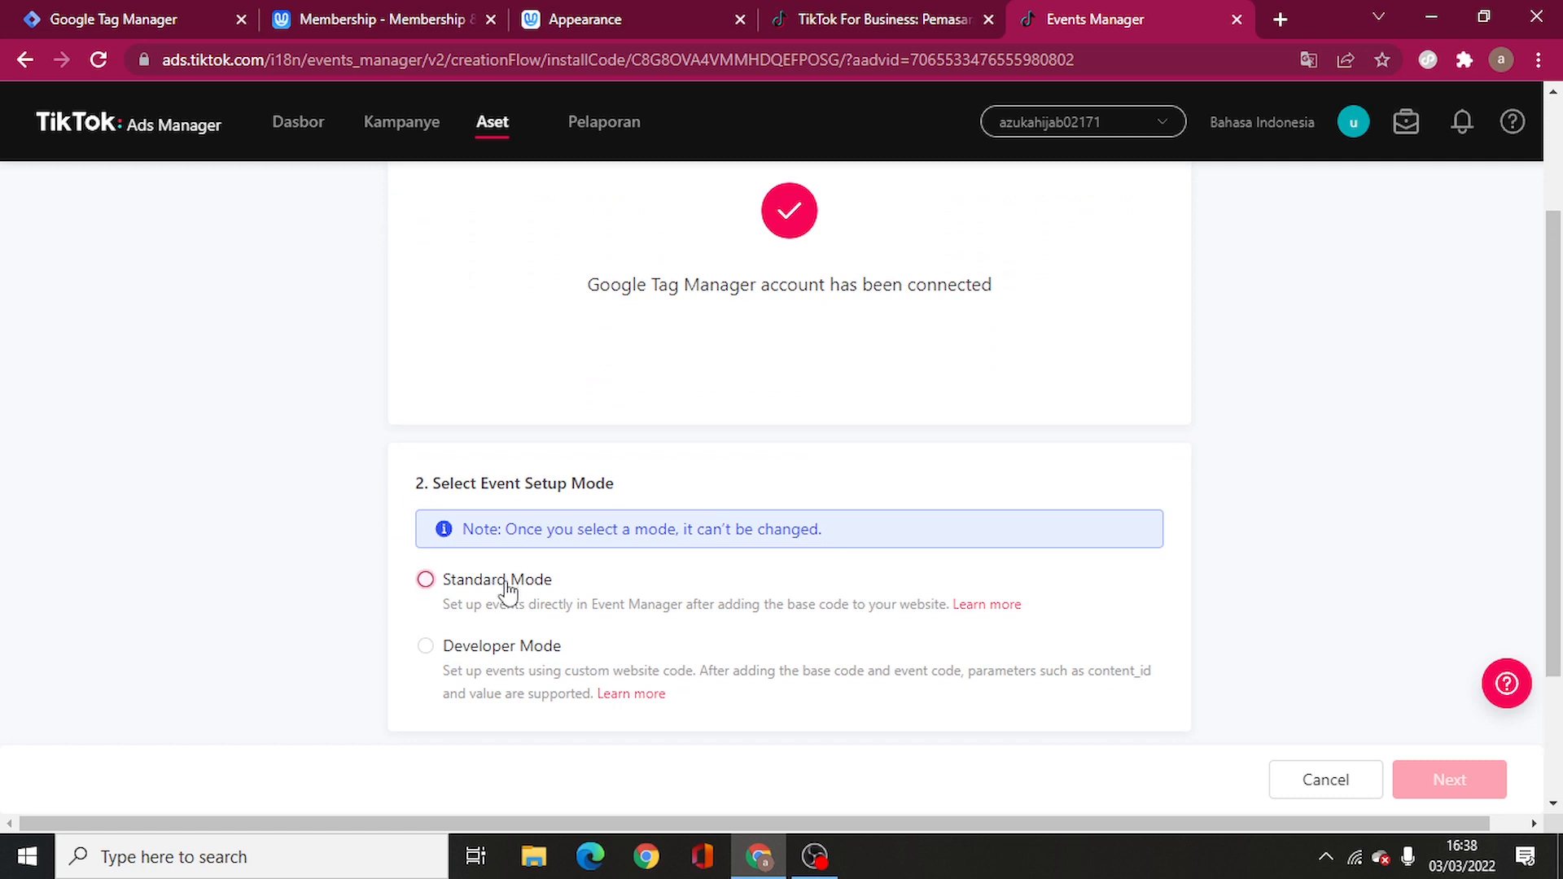
scroll(506, 584, down, 2)
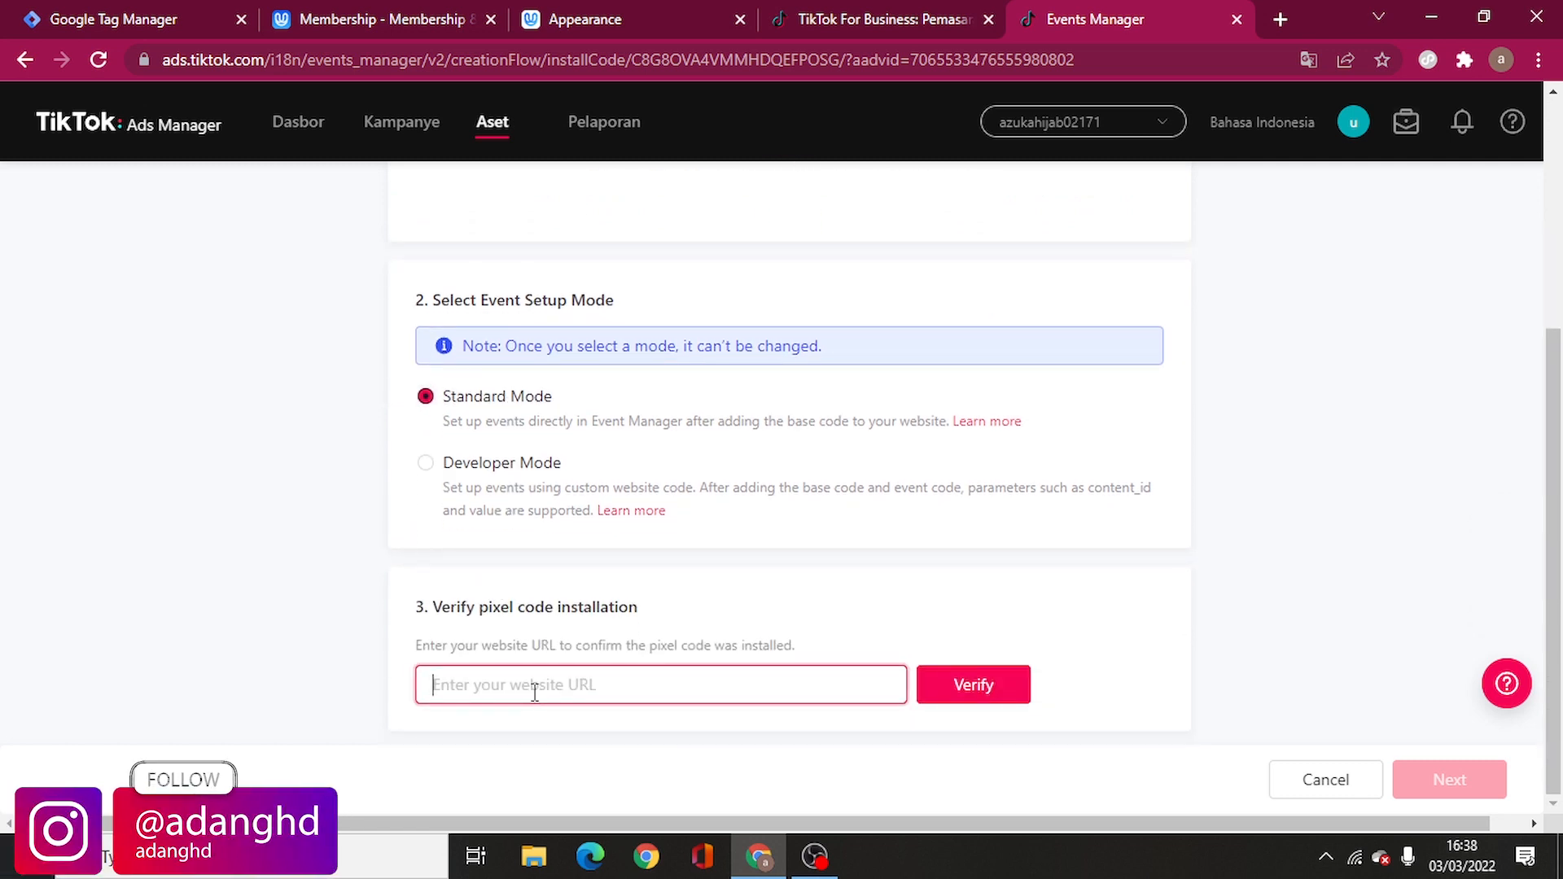
Step: Dismiss the install-code dialog in Google Tag Manager and verify the pixel installation in Events Manager for utas.me/catalogazuka
click(96, 12)
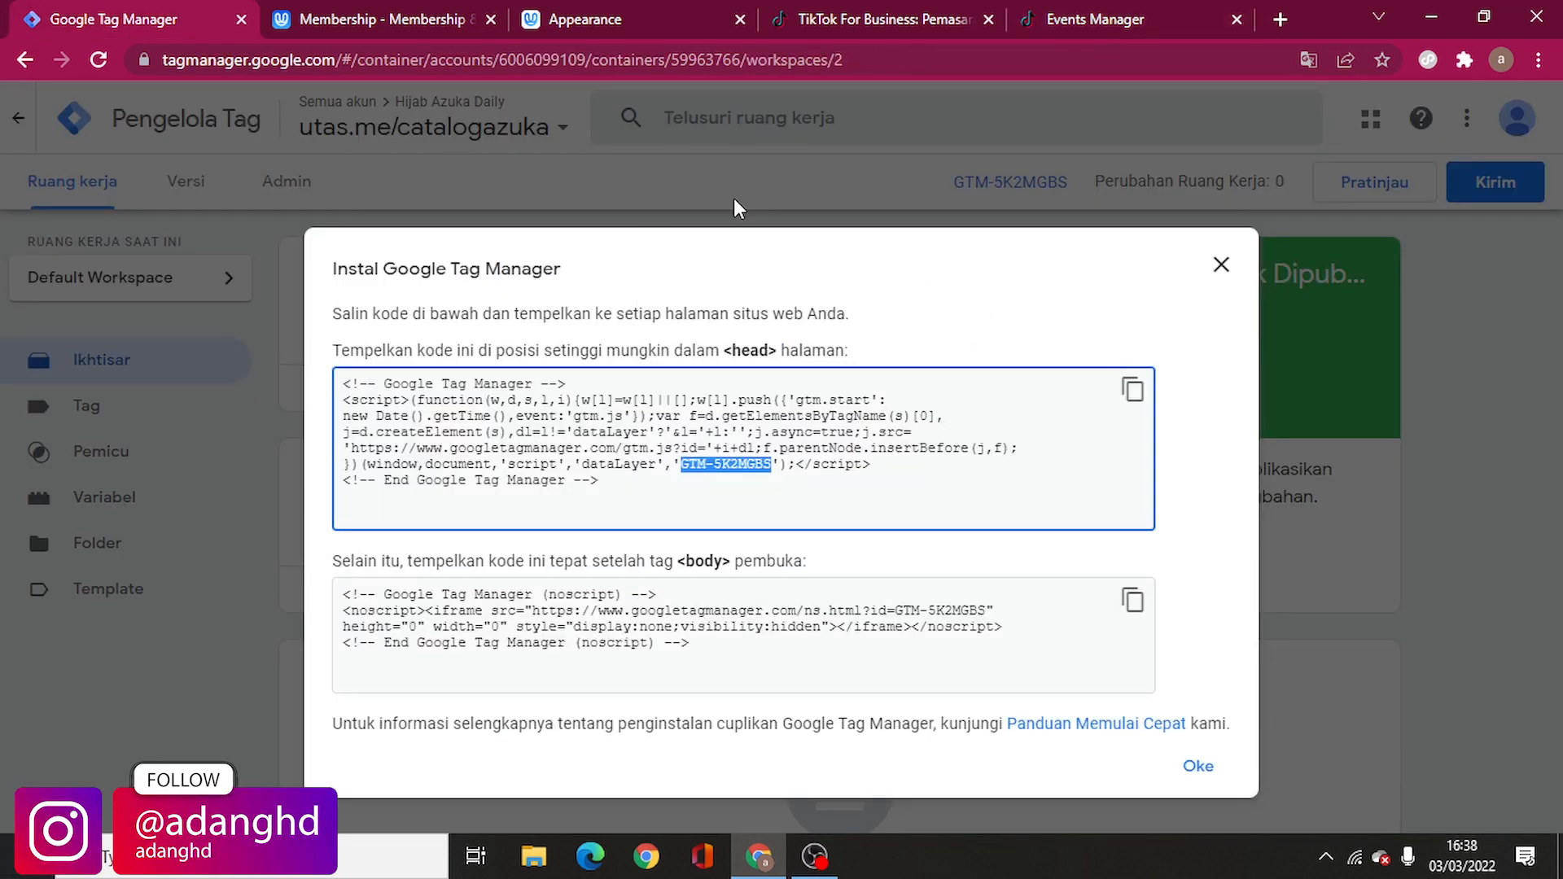
click(1220, 264)
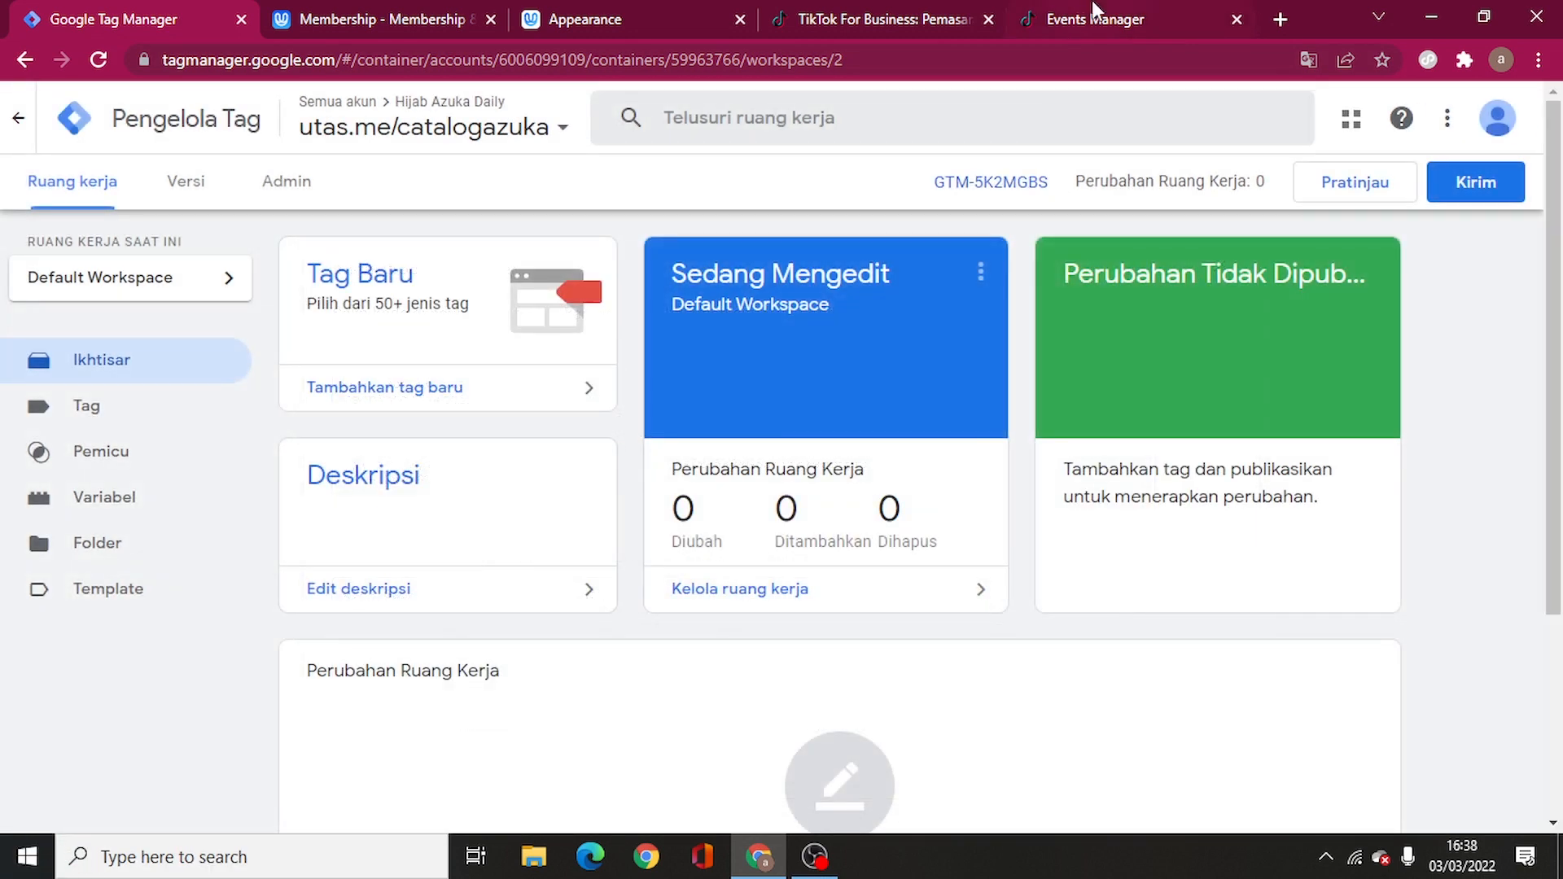
click(1093, 12)
click(676, 688)
text(utas)
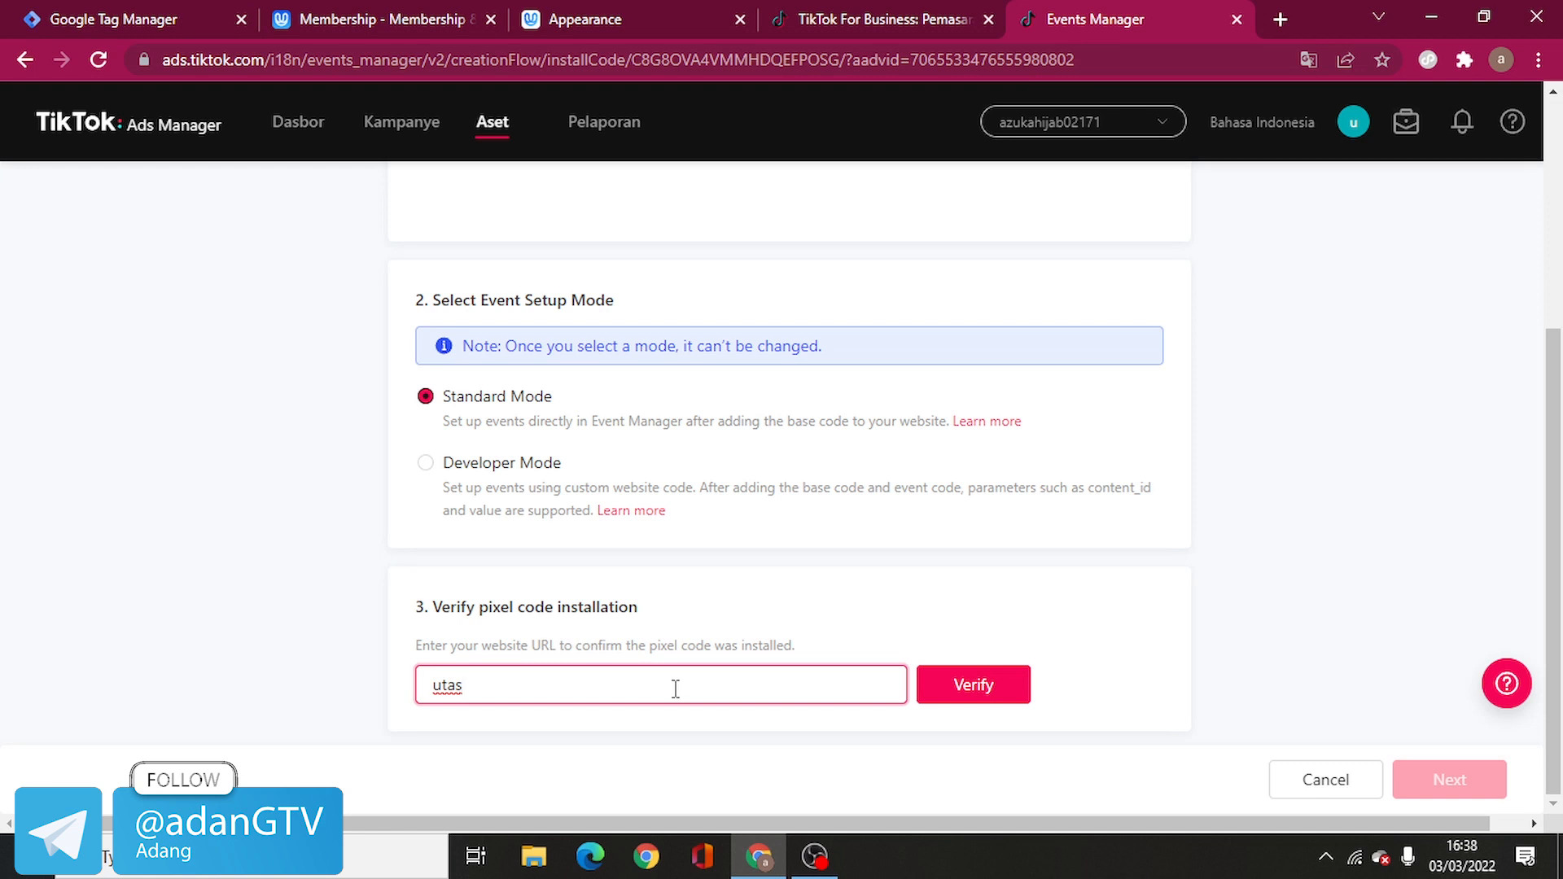
text(.me/catalogazuka)
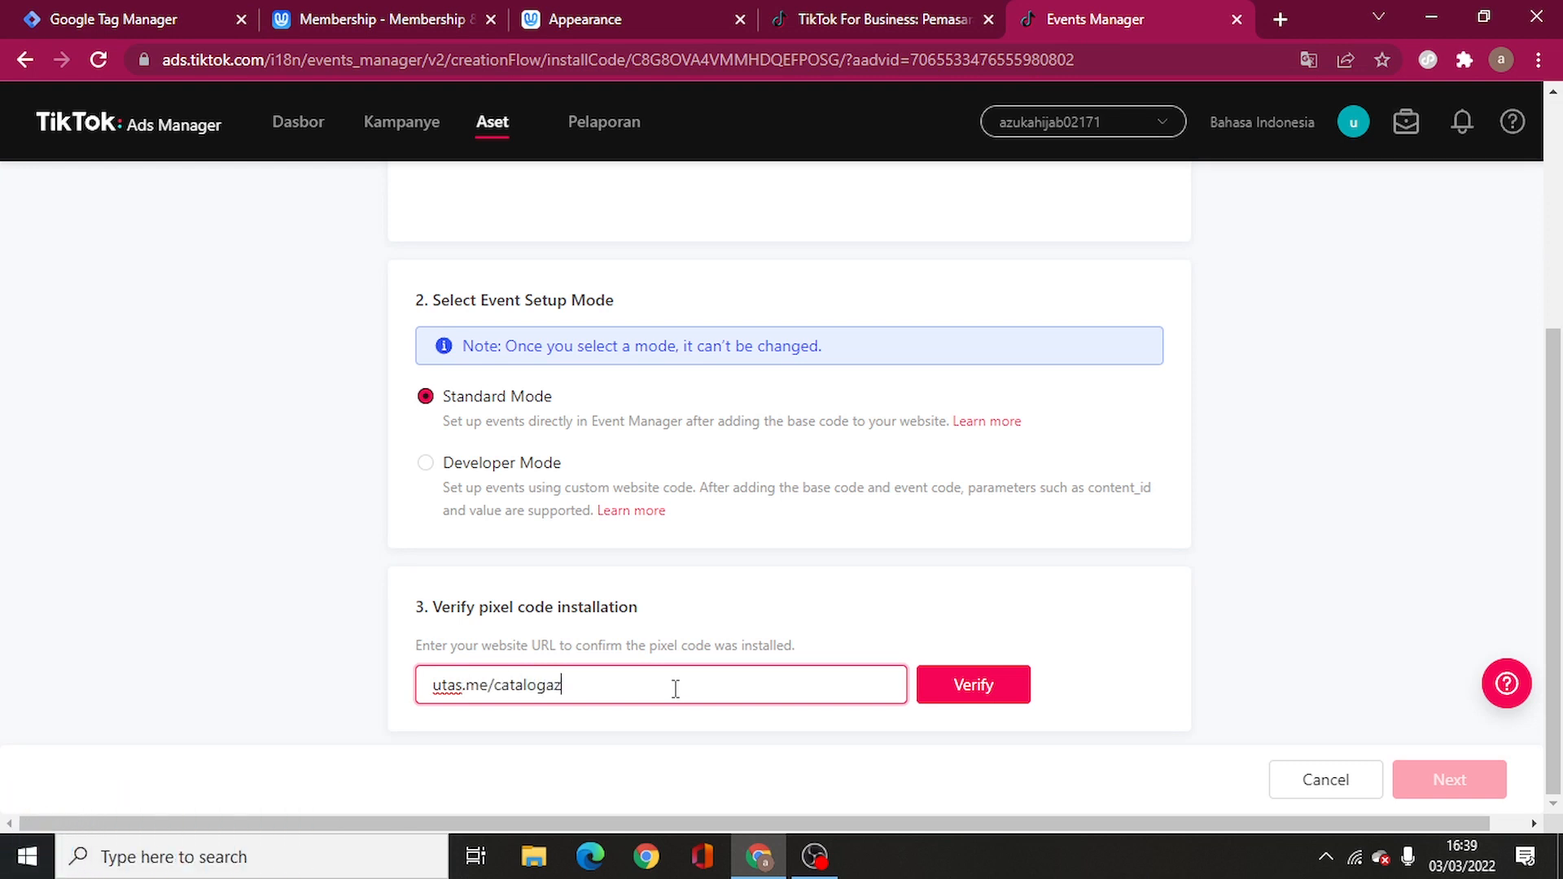
click(932, 692)
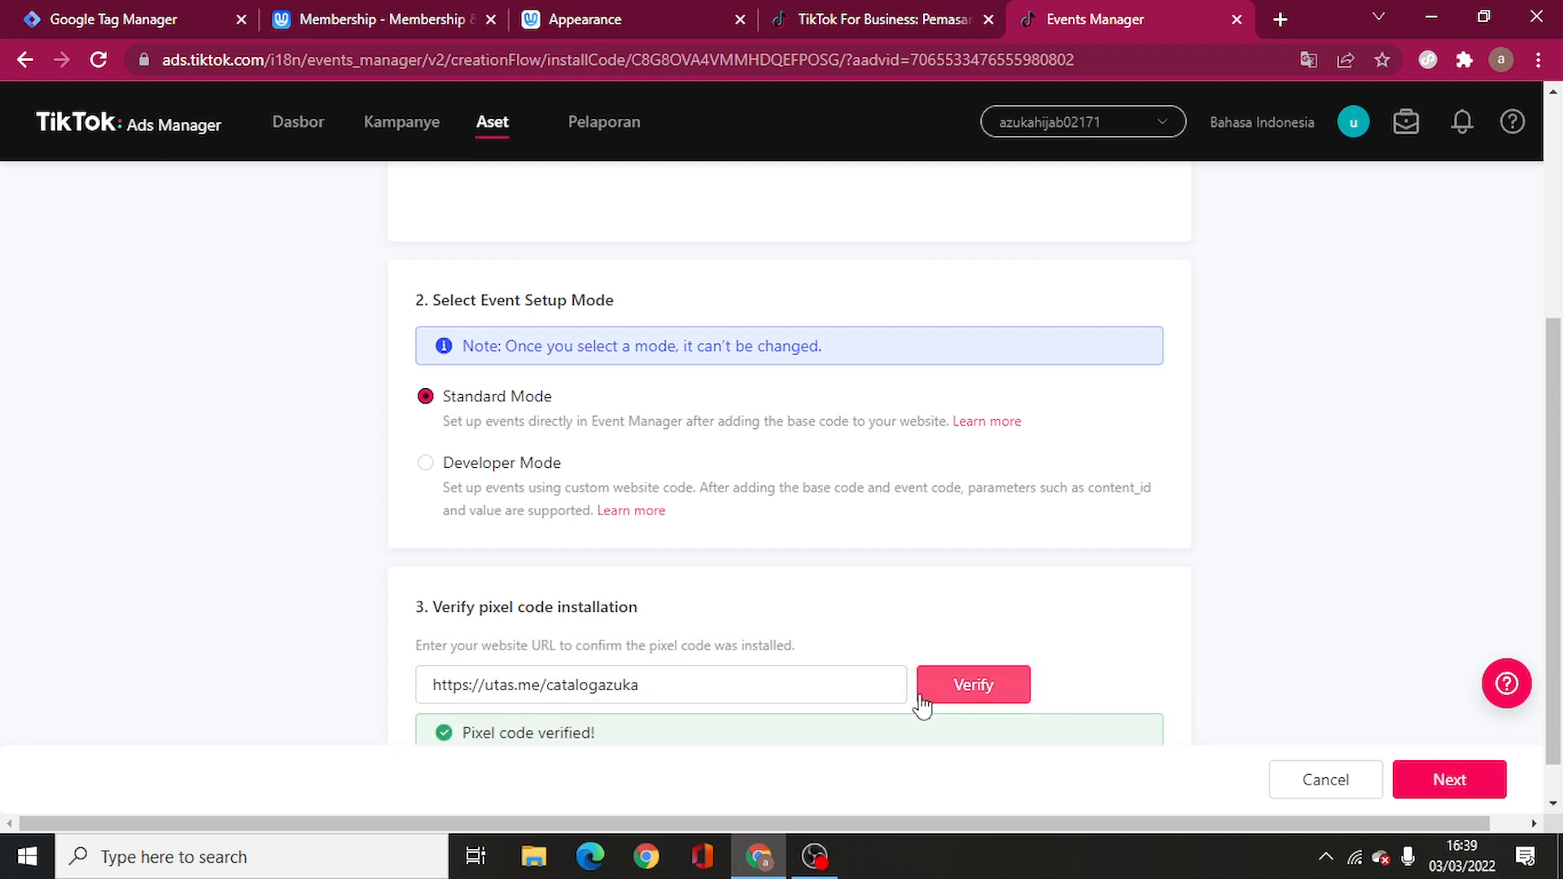
Step: Review the connection settings, check the container's tag list in Google Tag Manager for the pixel tag, and return to Events Manager
scroll(651, 683, down, 1)
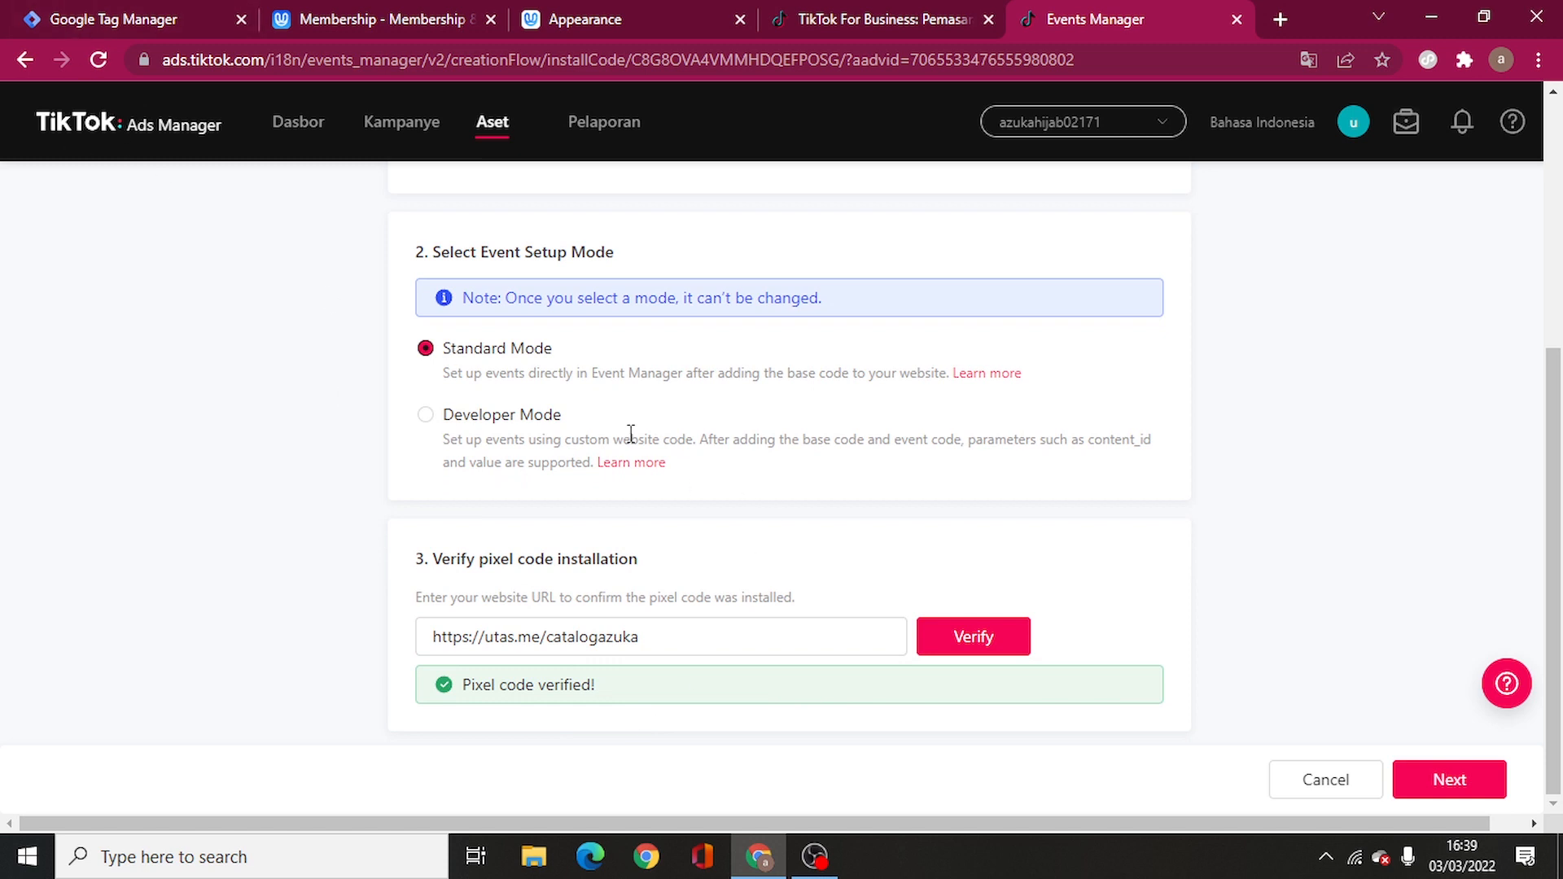
scroll(750, 255, up, 4)
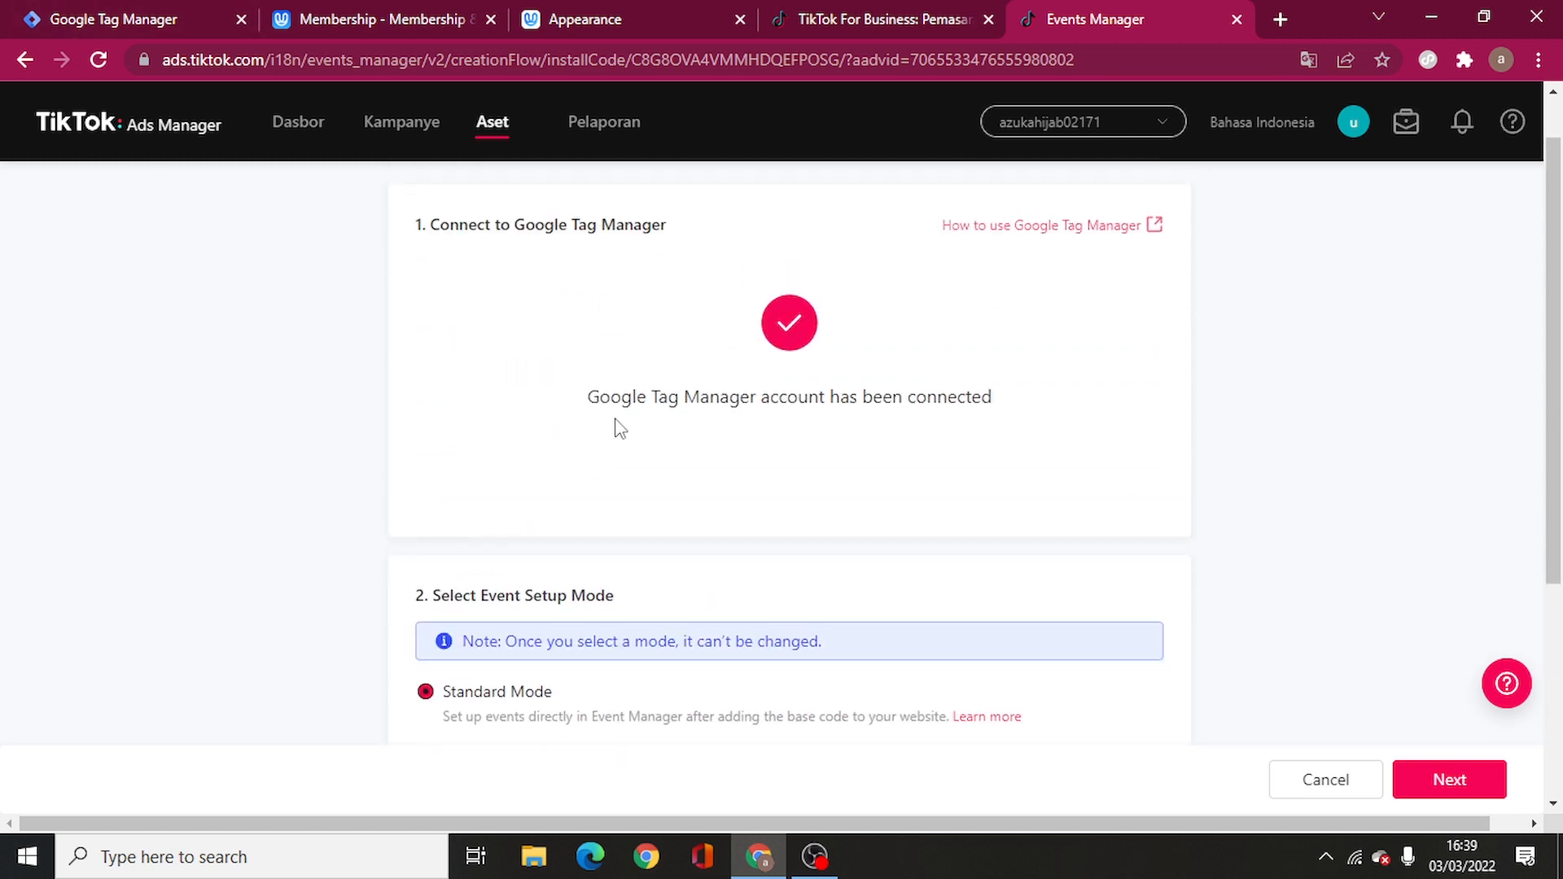
scroll(622, 429, down, 4)
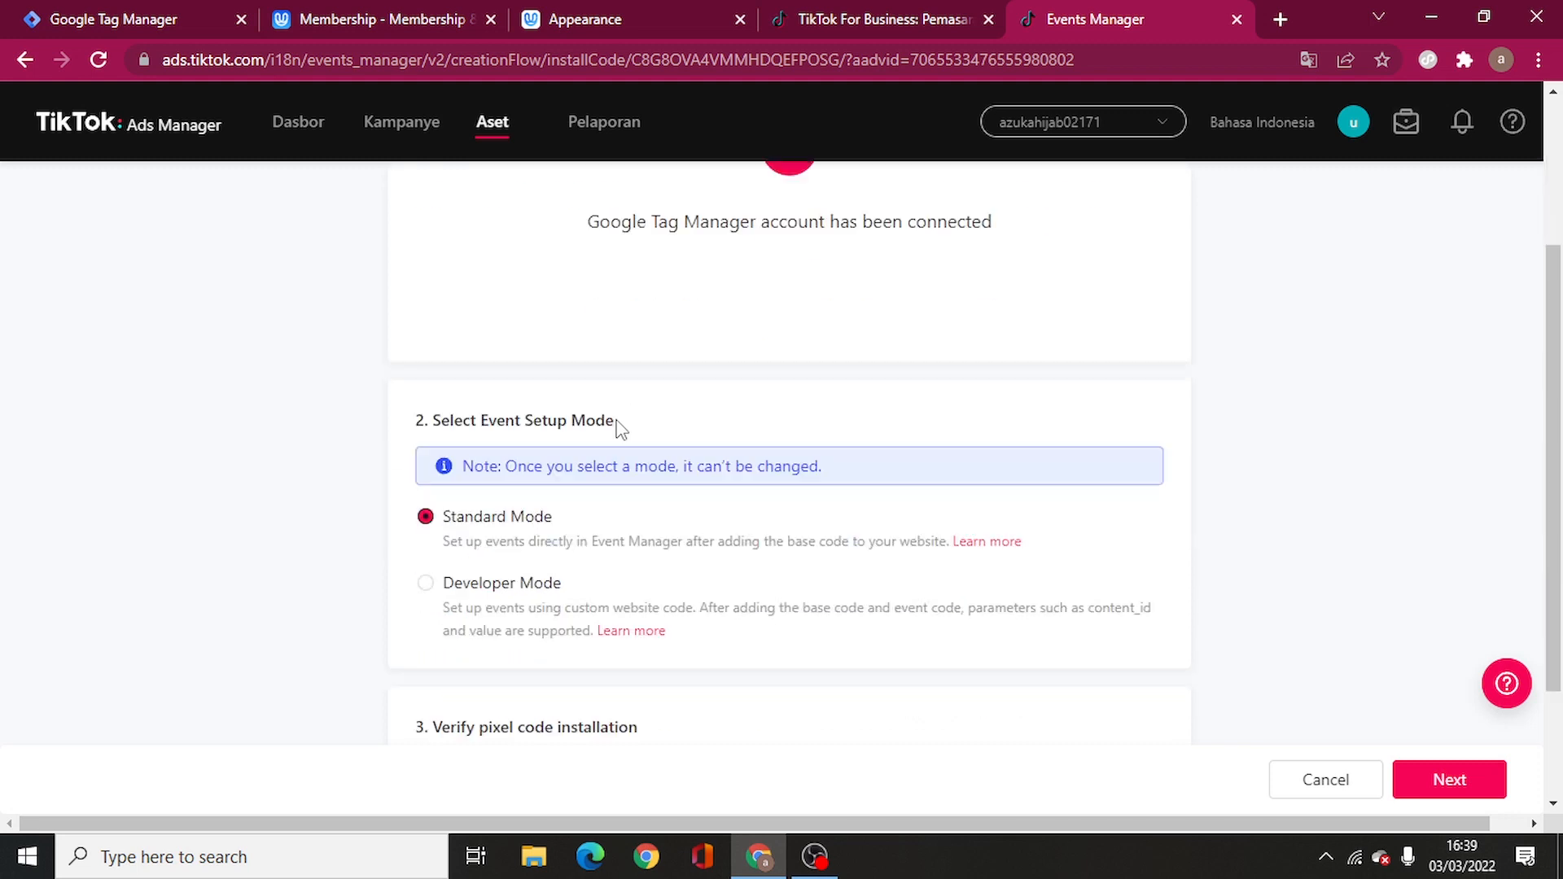
click(115, 24)
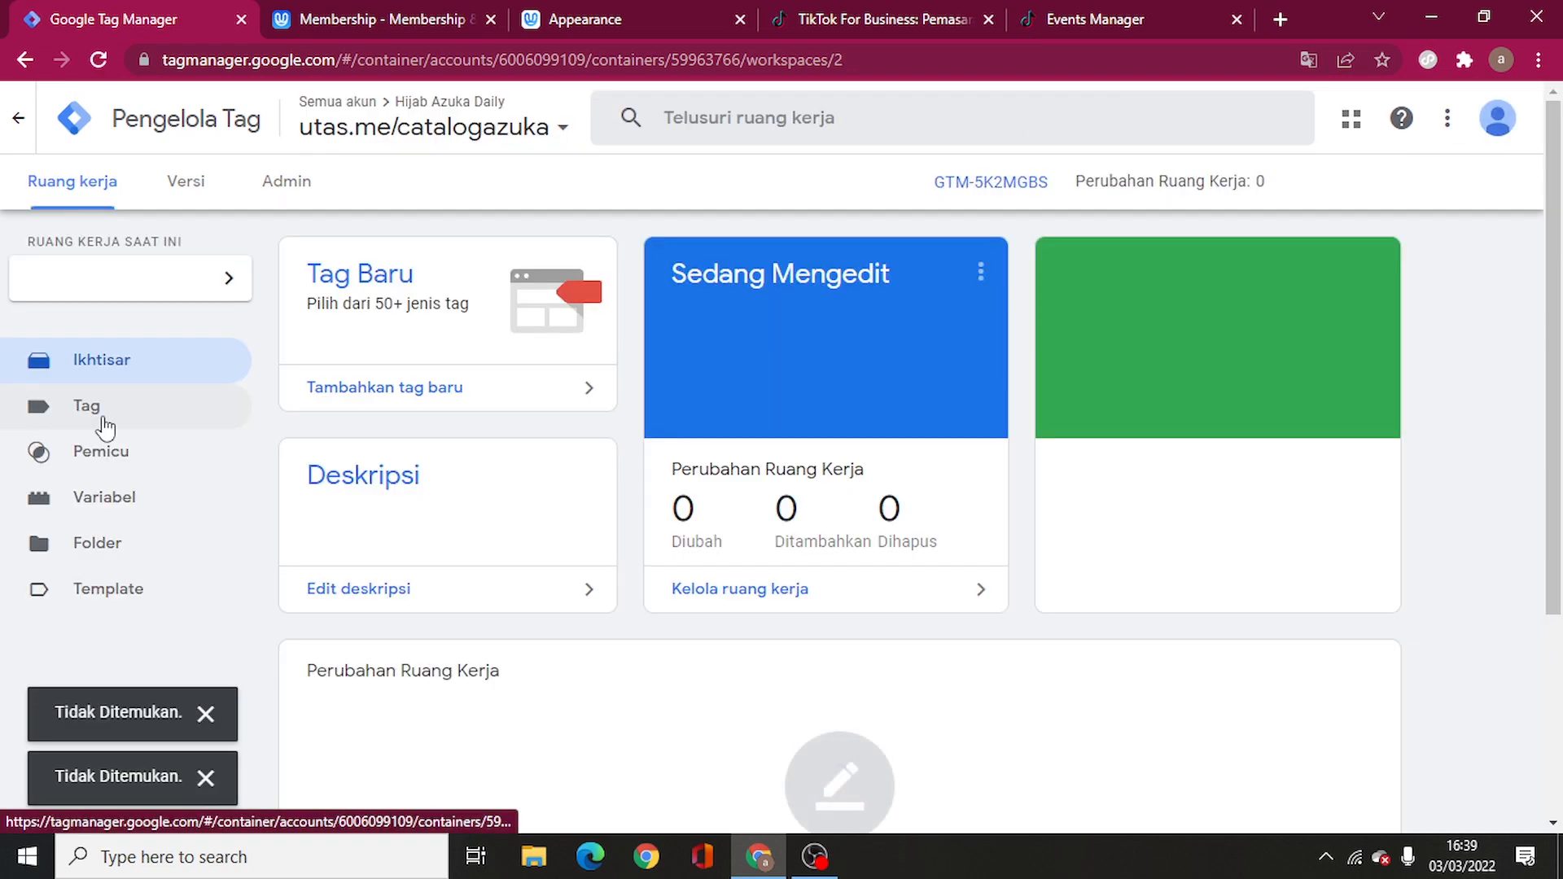
click(99, 416)
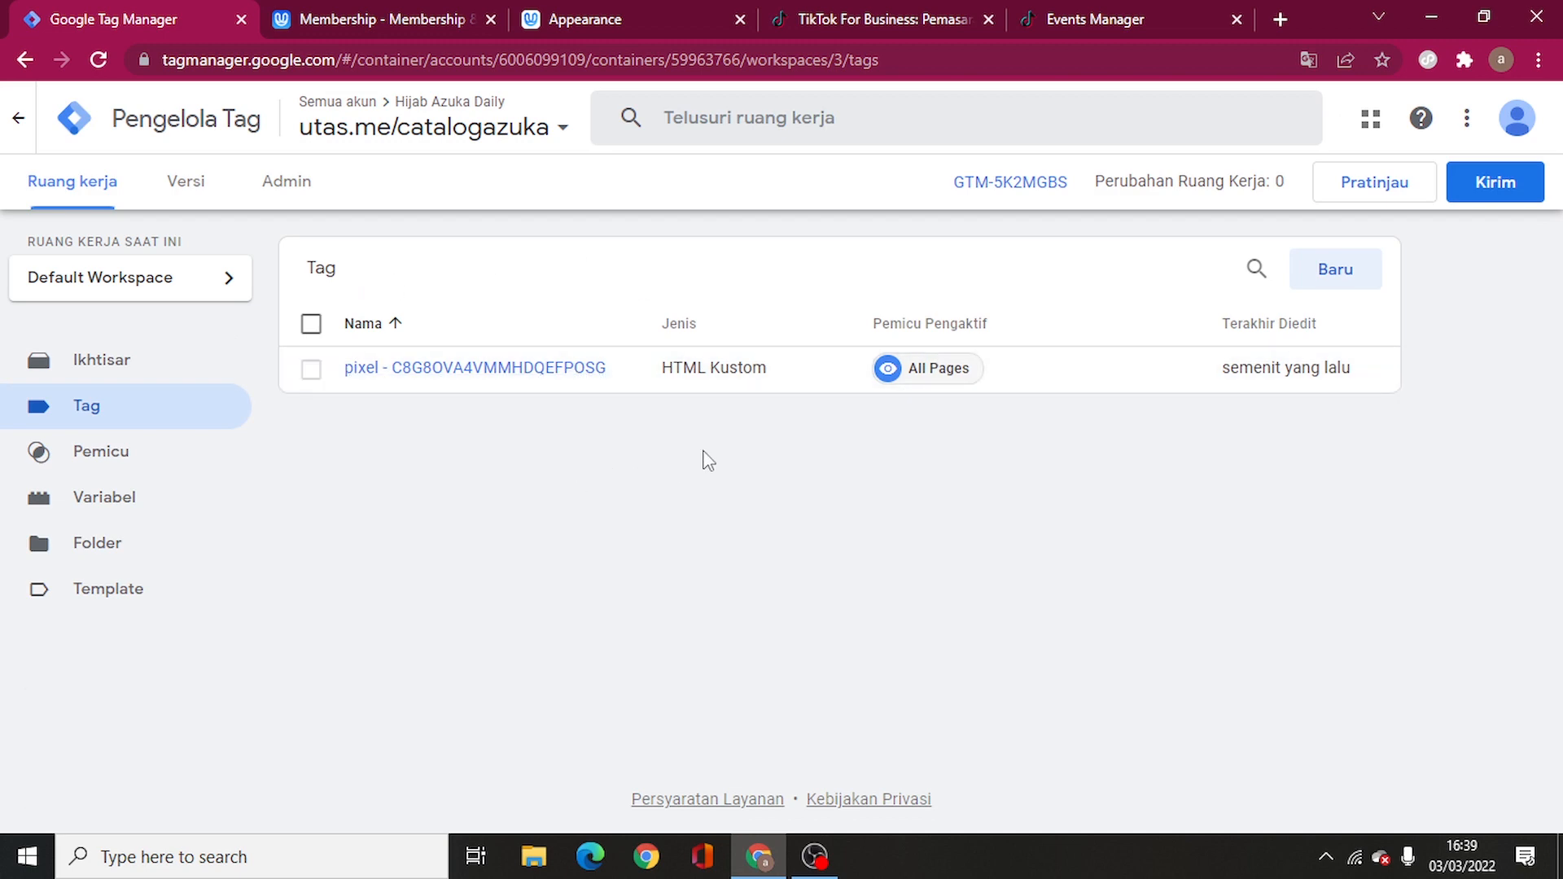
click(852, 17)
click(1072, 32)
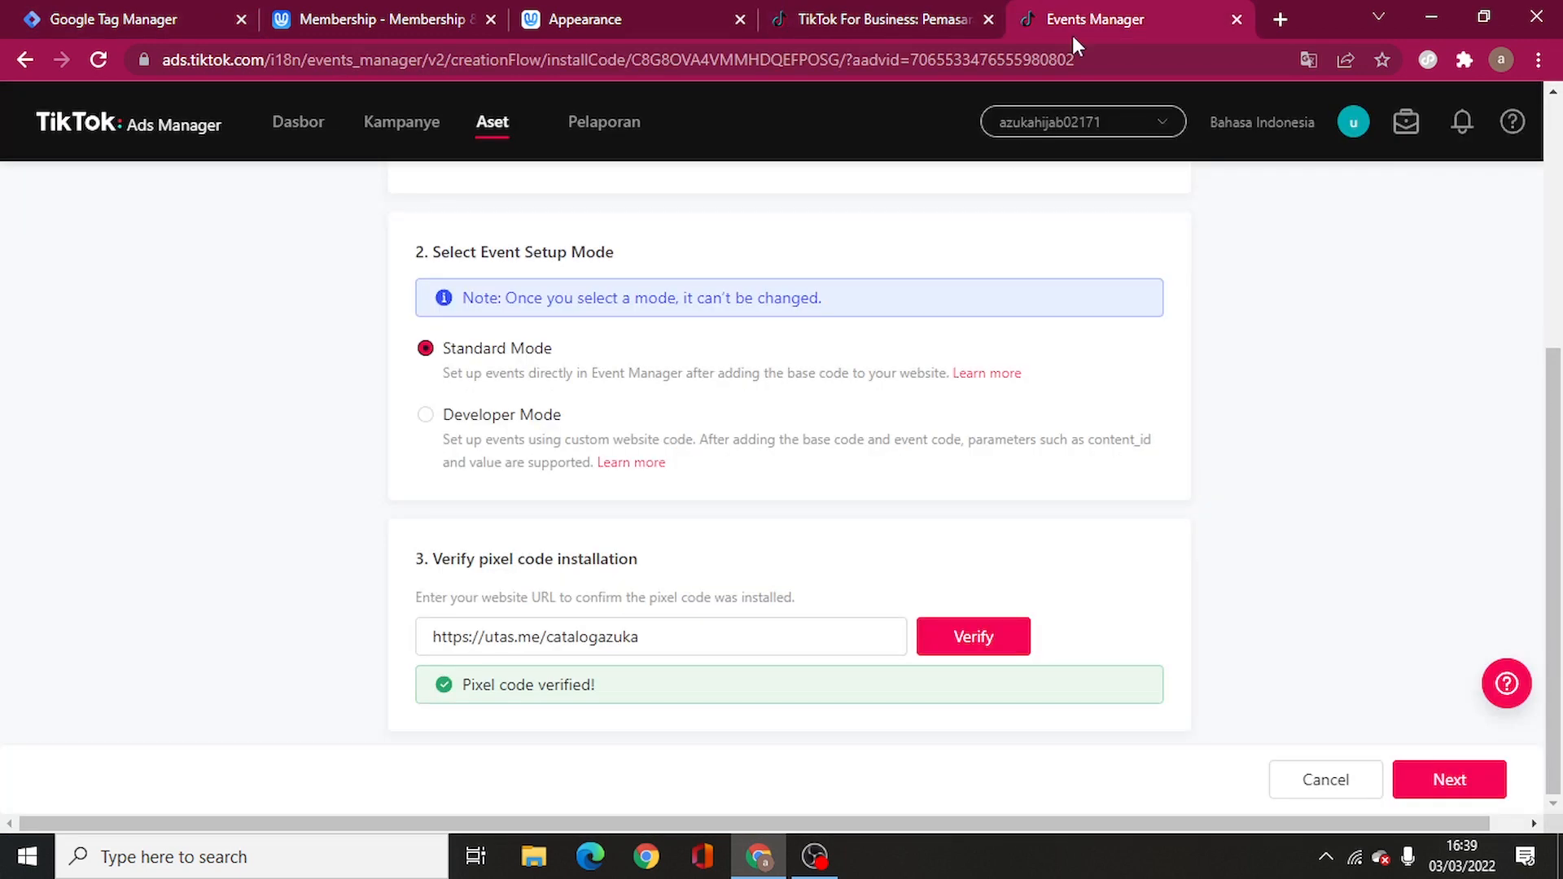
Step: Continue to the event creation stage, view the TikTok Pixel Helper extension's store page, and return to Events Manager
click(1443, 779)
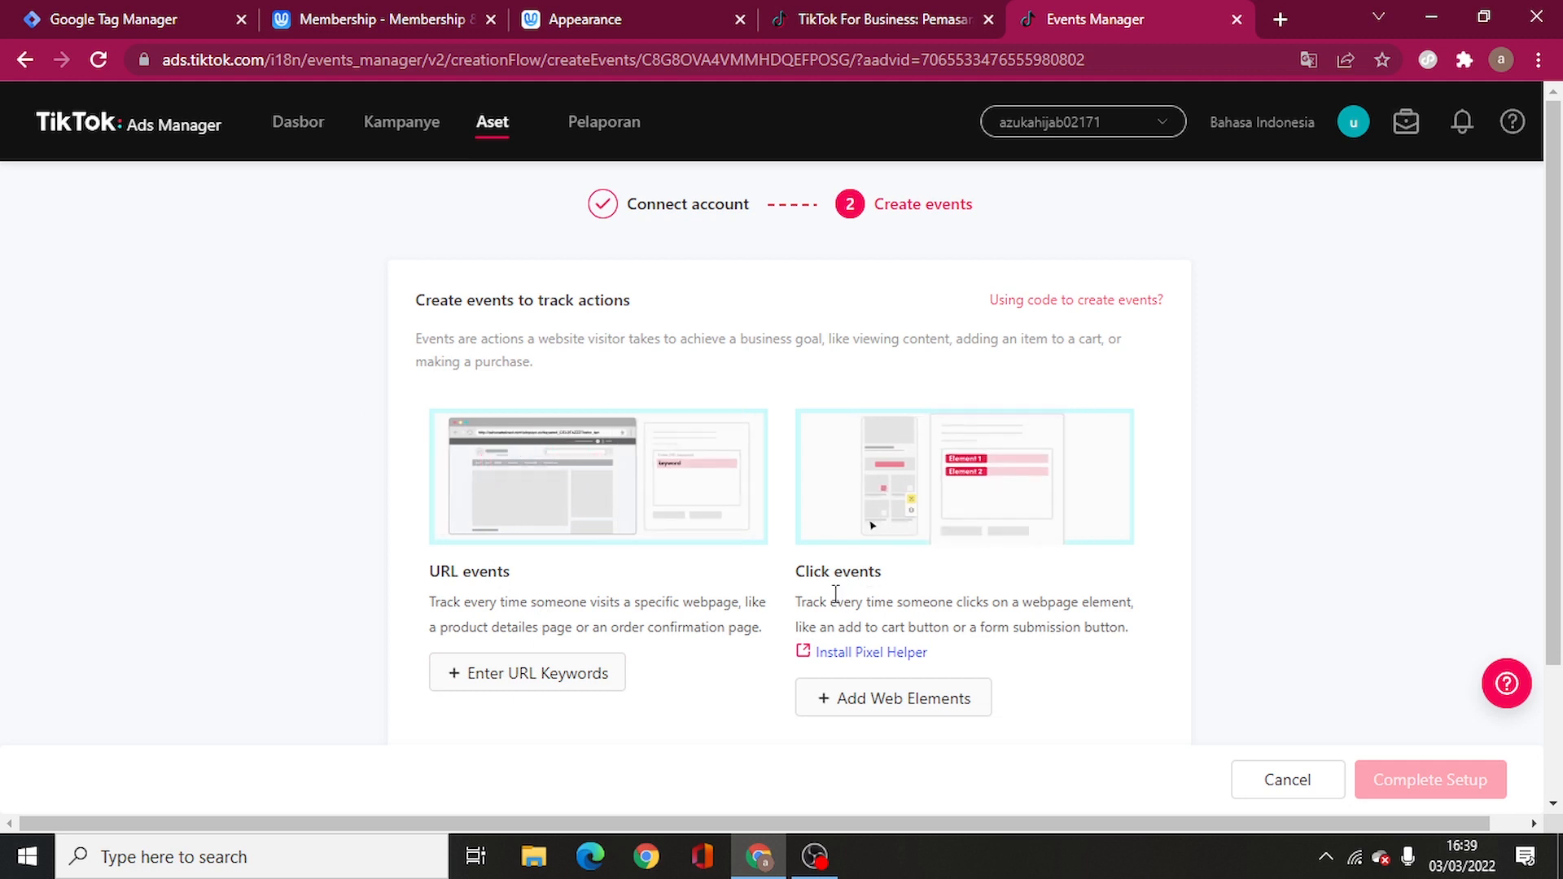
click(856, 656)
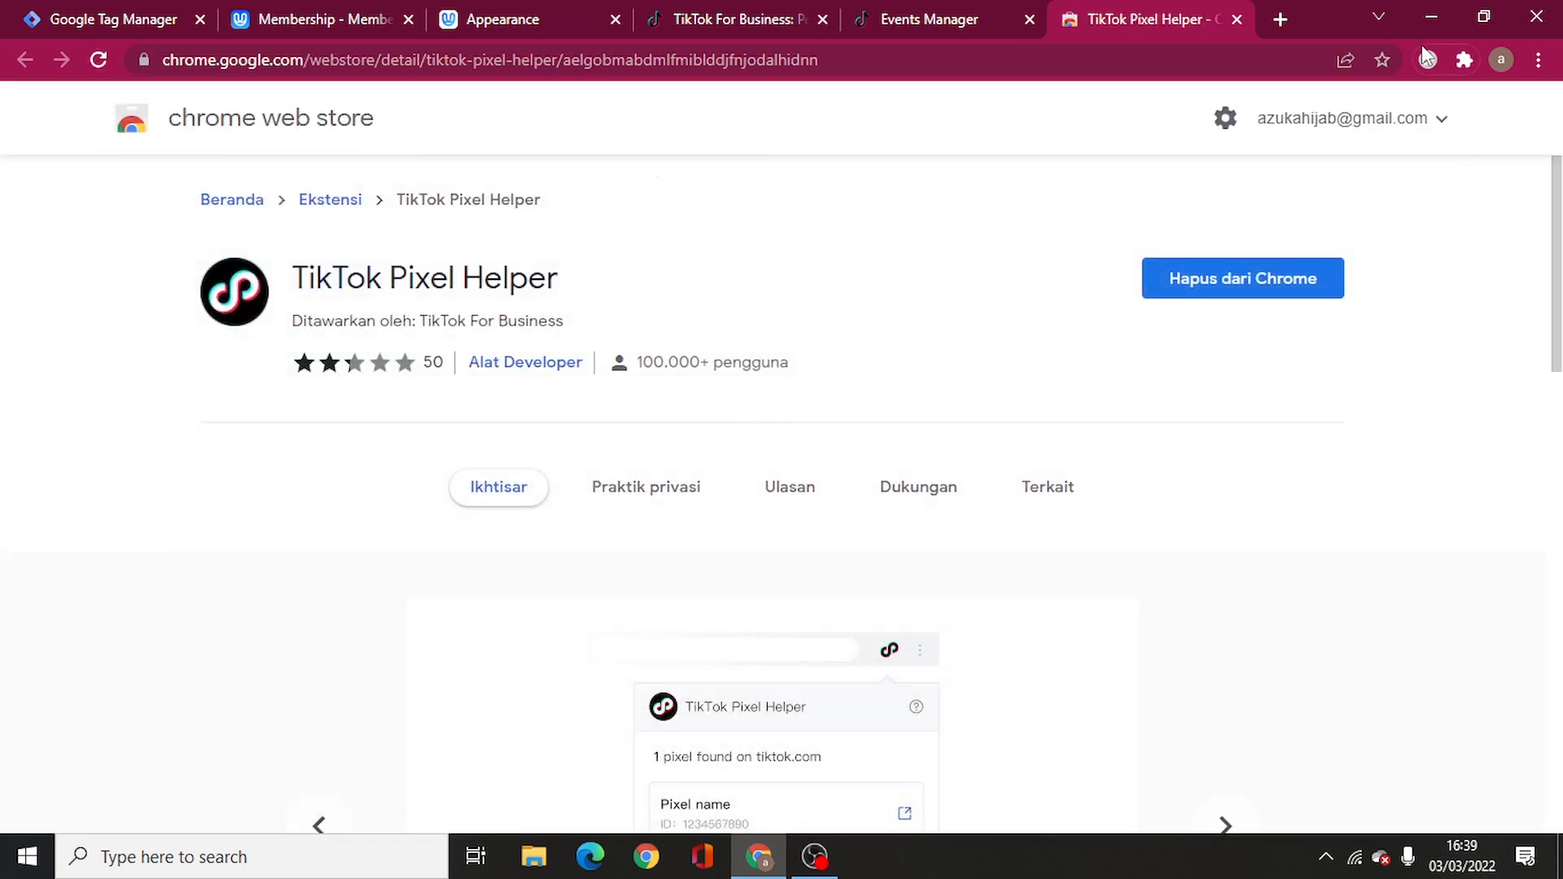
click(987, 15)
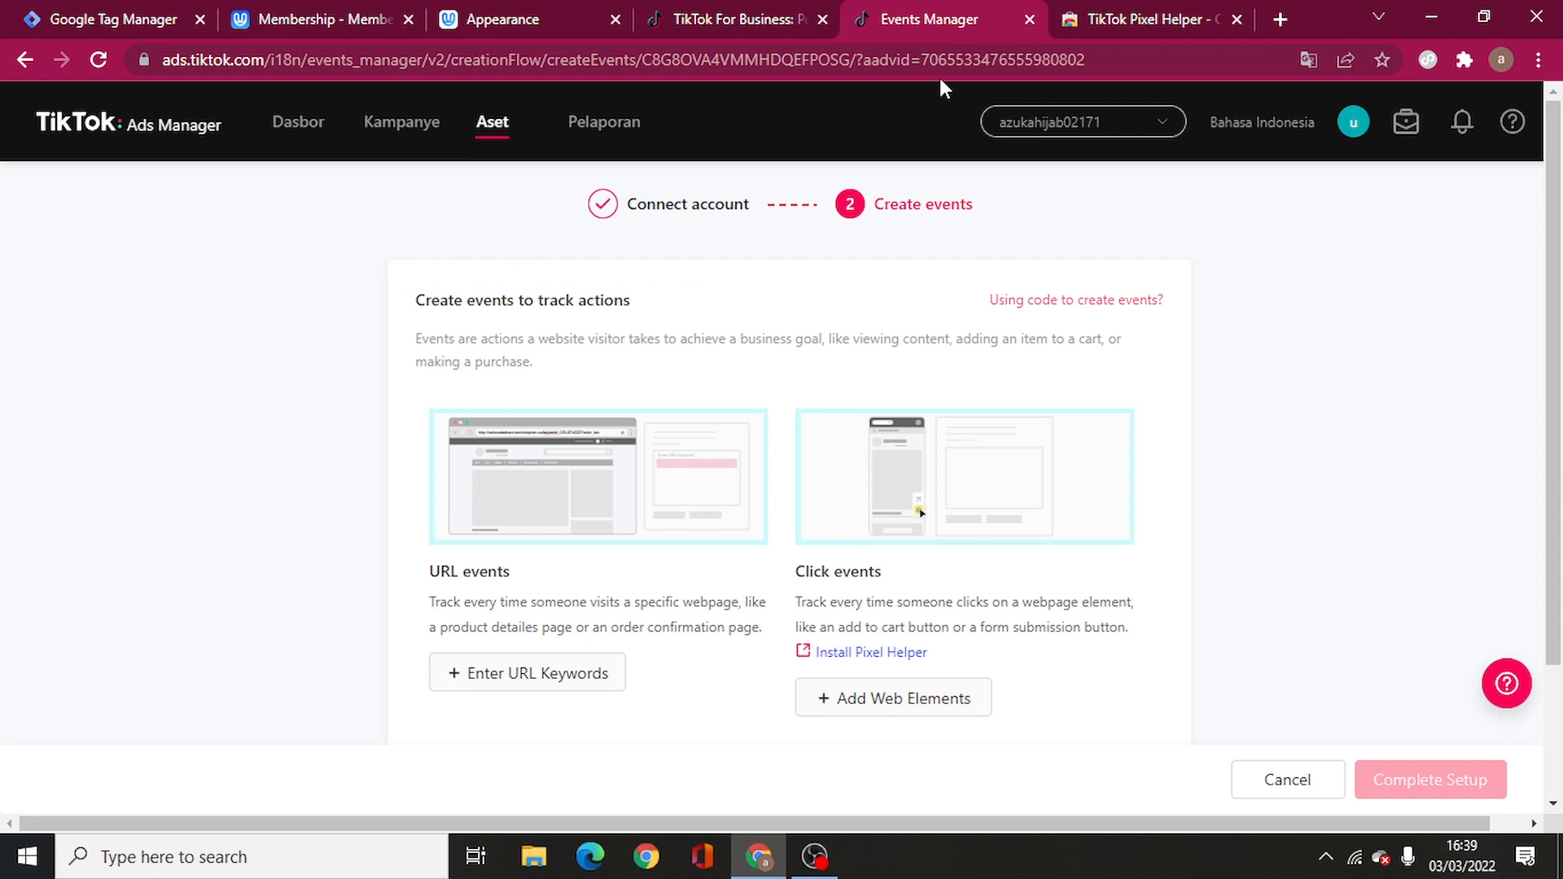
Step: Start a web element click event and add the product listing area in the utas.me/catalogazuka preview as its clicked element
click(943, 700)
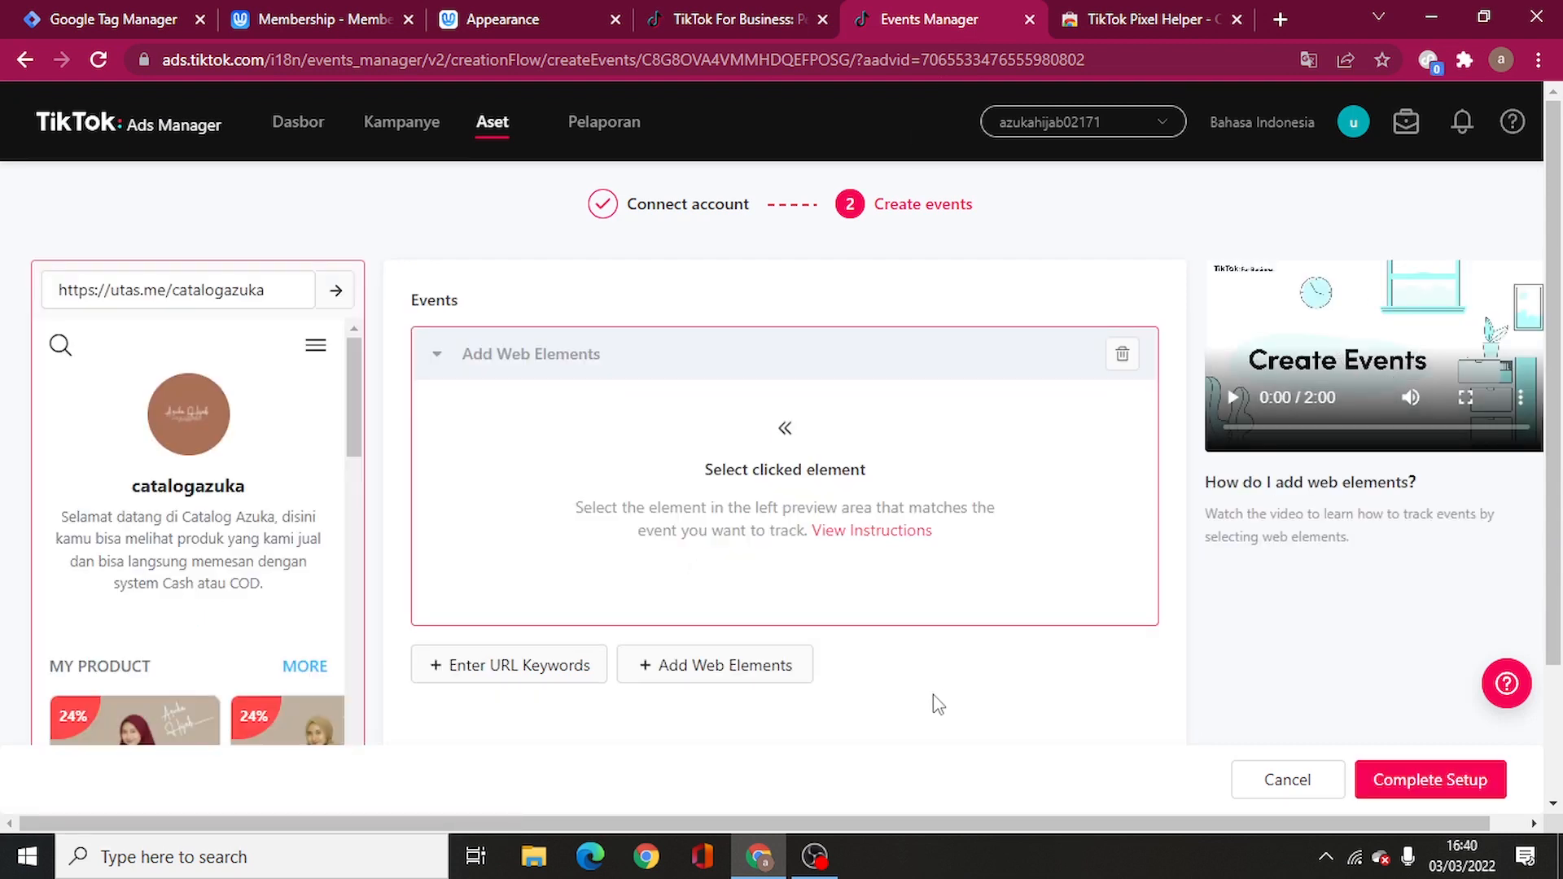
scroll(187, 460, down, 5)
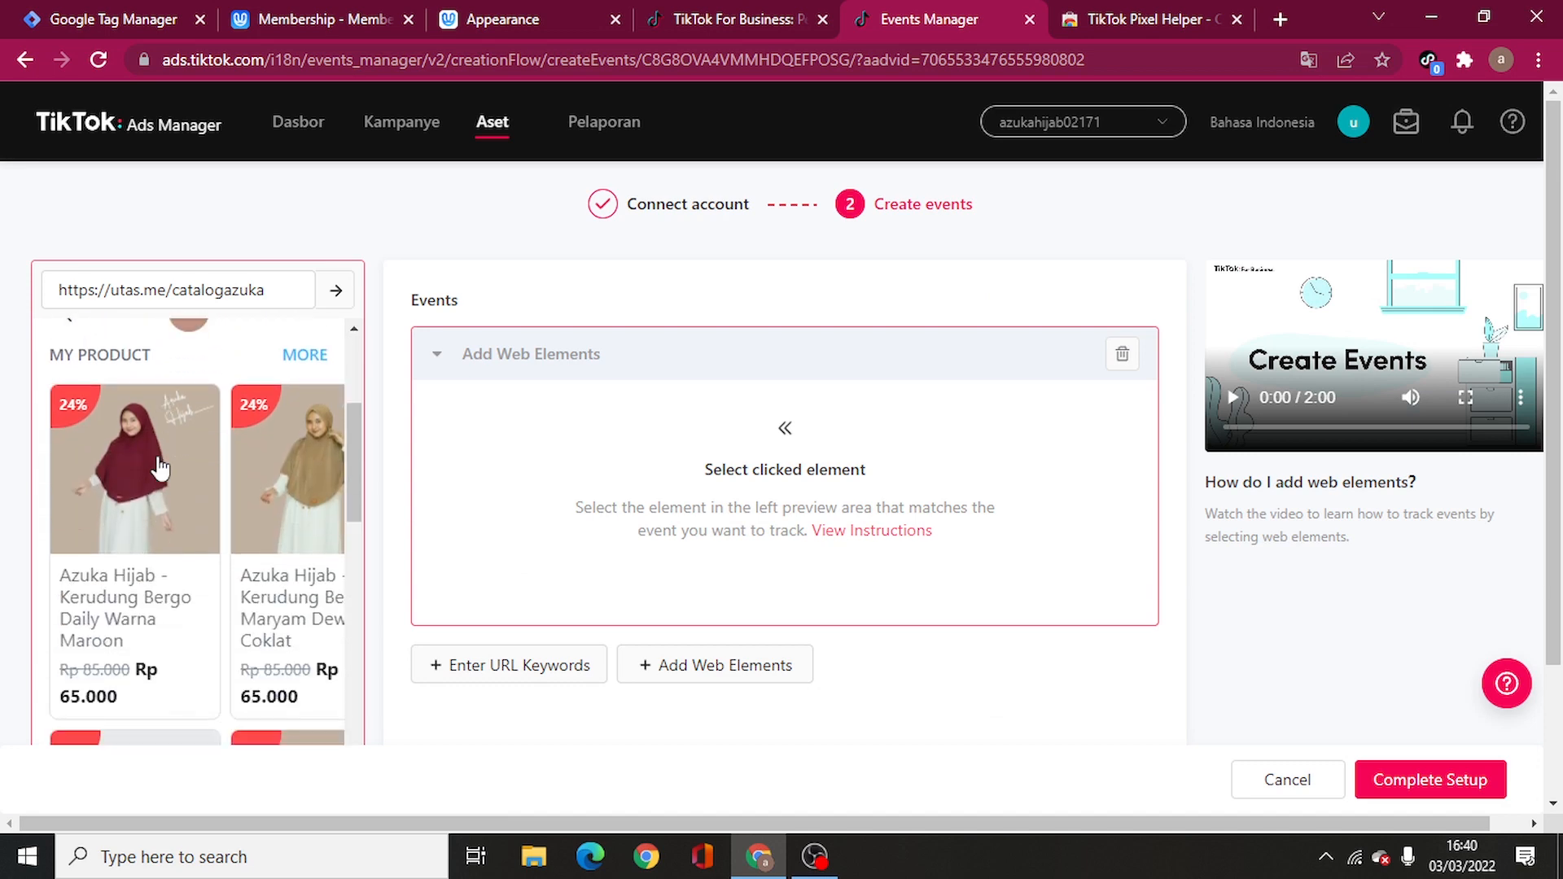
scroll(187, 456, down, 3)
scroll(184, 453, up, 4)
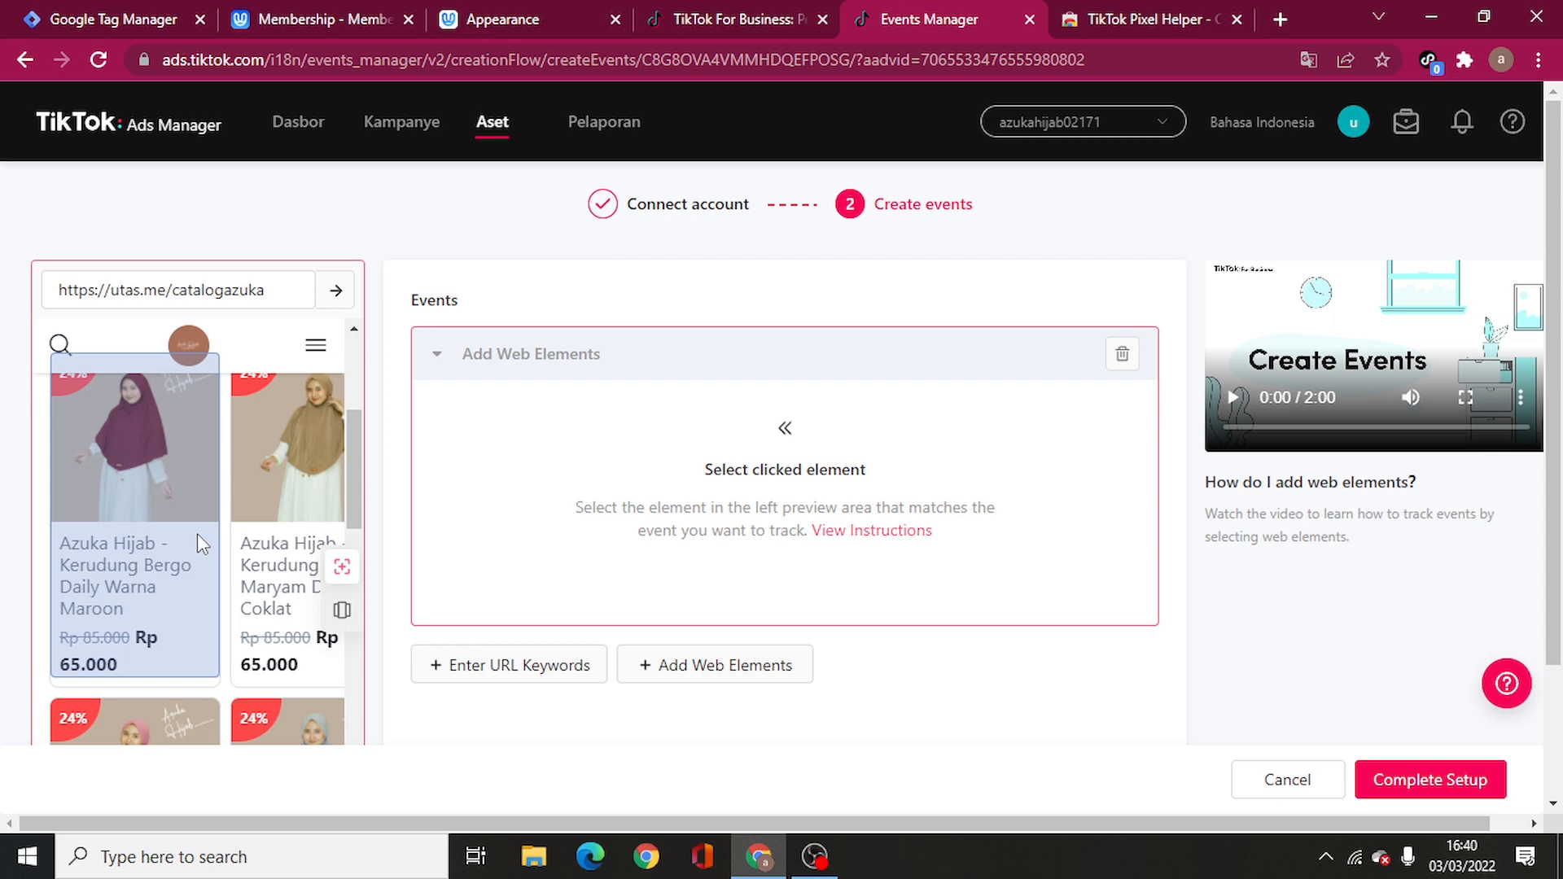
scroll(160, 530, down, 3)
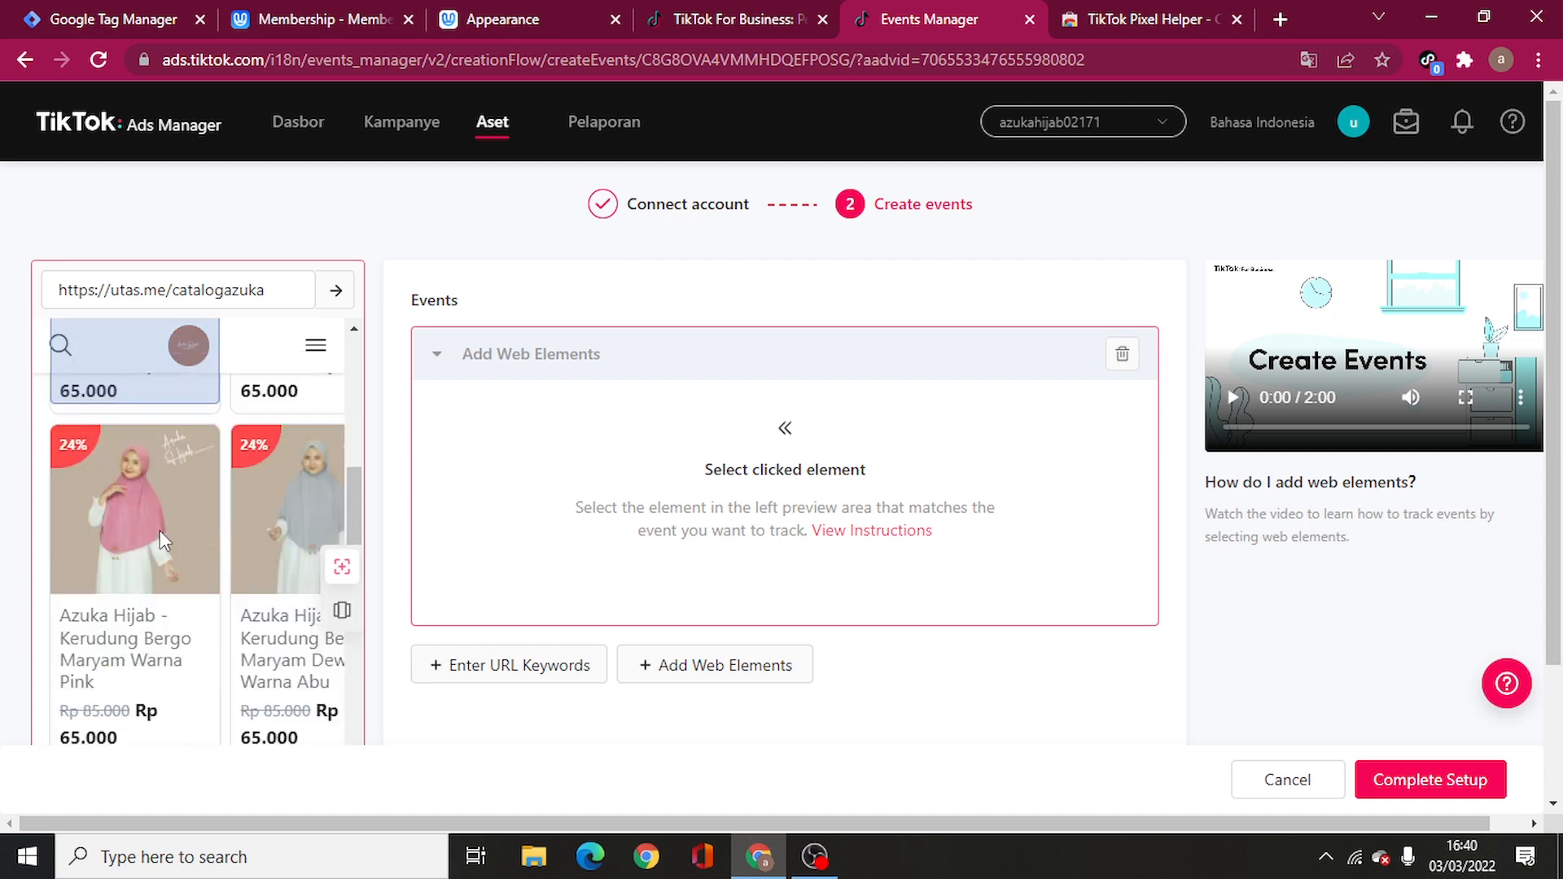
scroll(159, 530, up, 3)
scroll(161, 538, up, 5)
scroll(167, 489, down, 6)
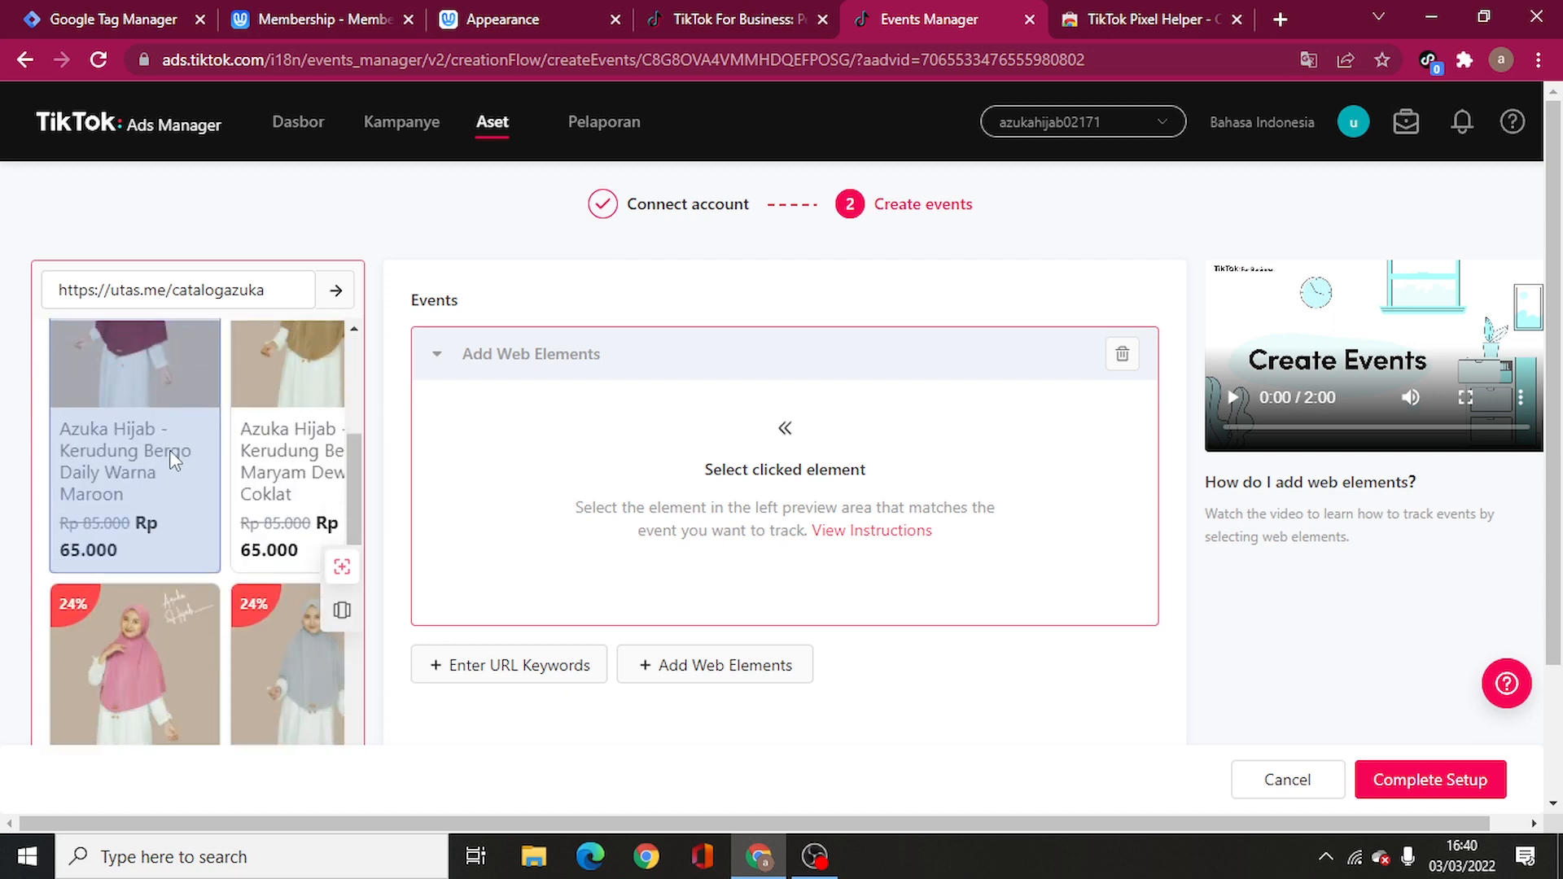
click(169, 448)
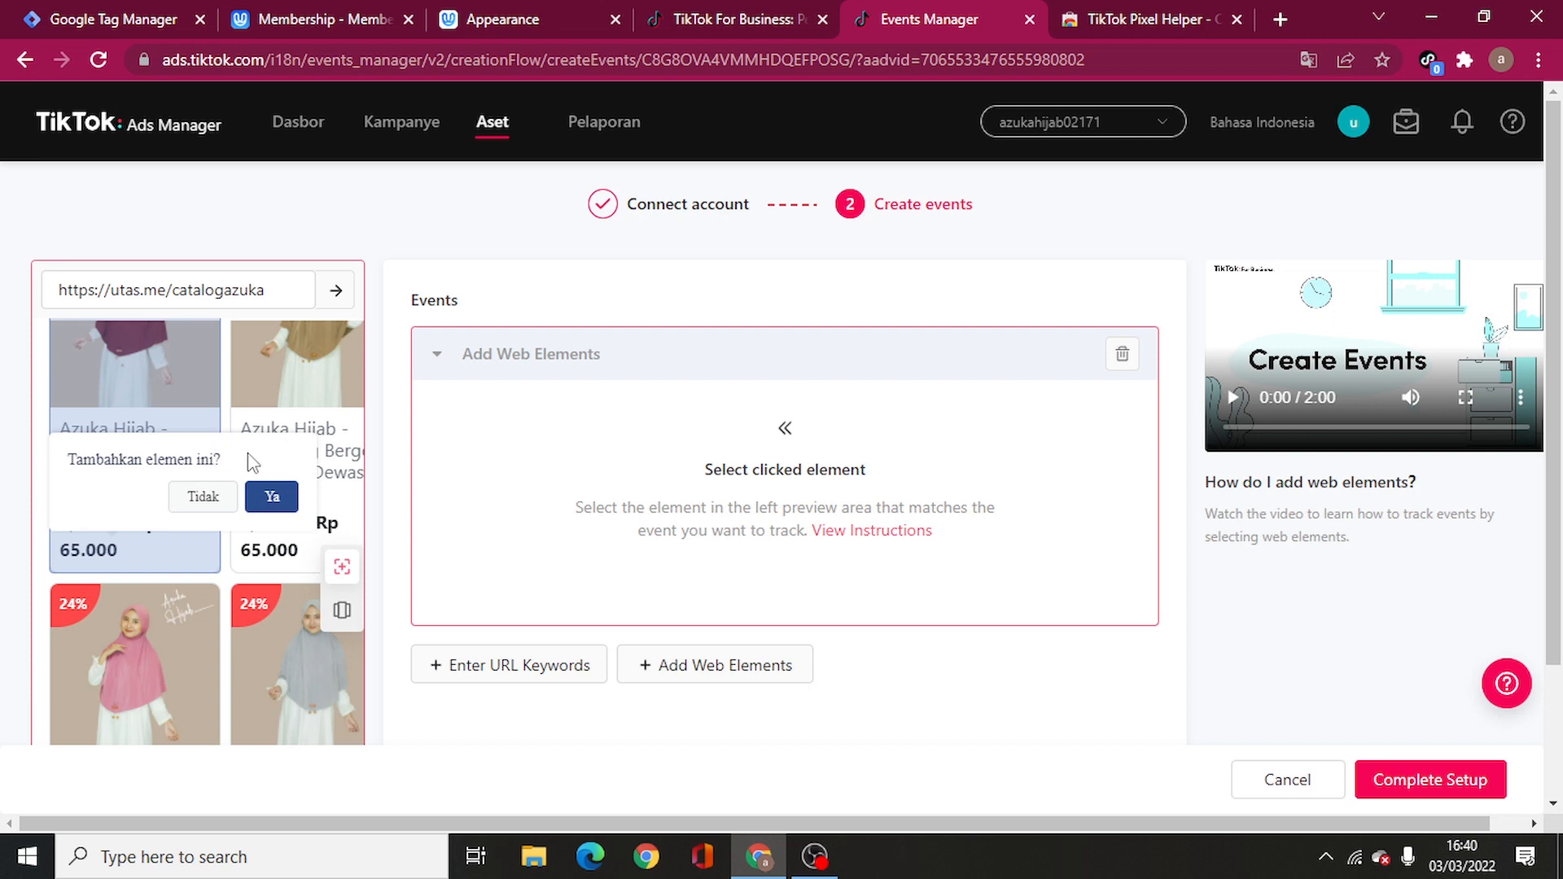
click(268, 494)
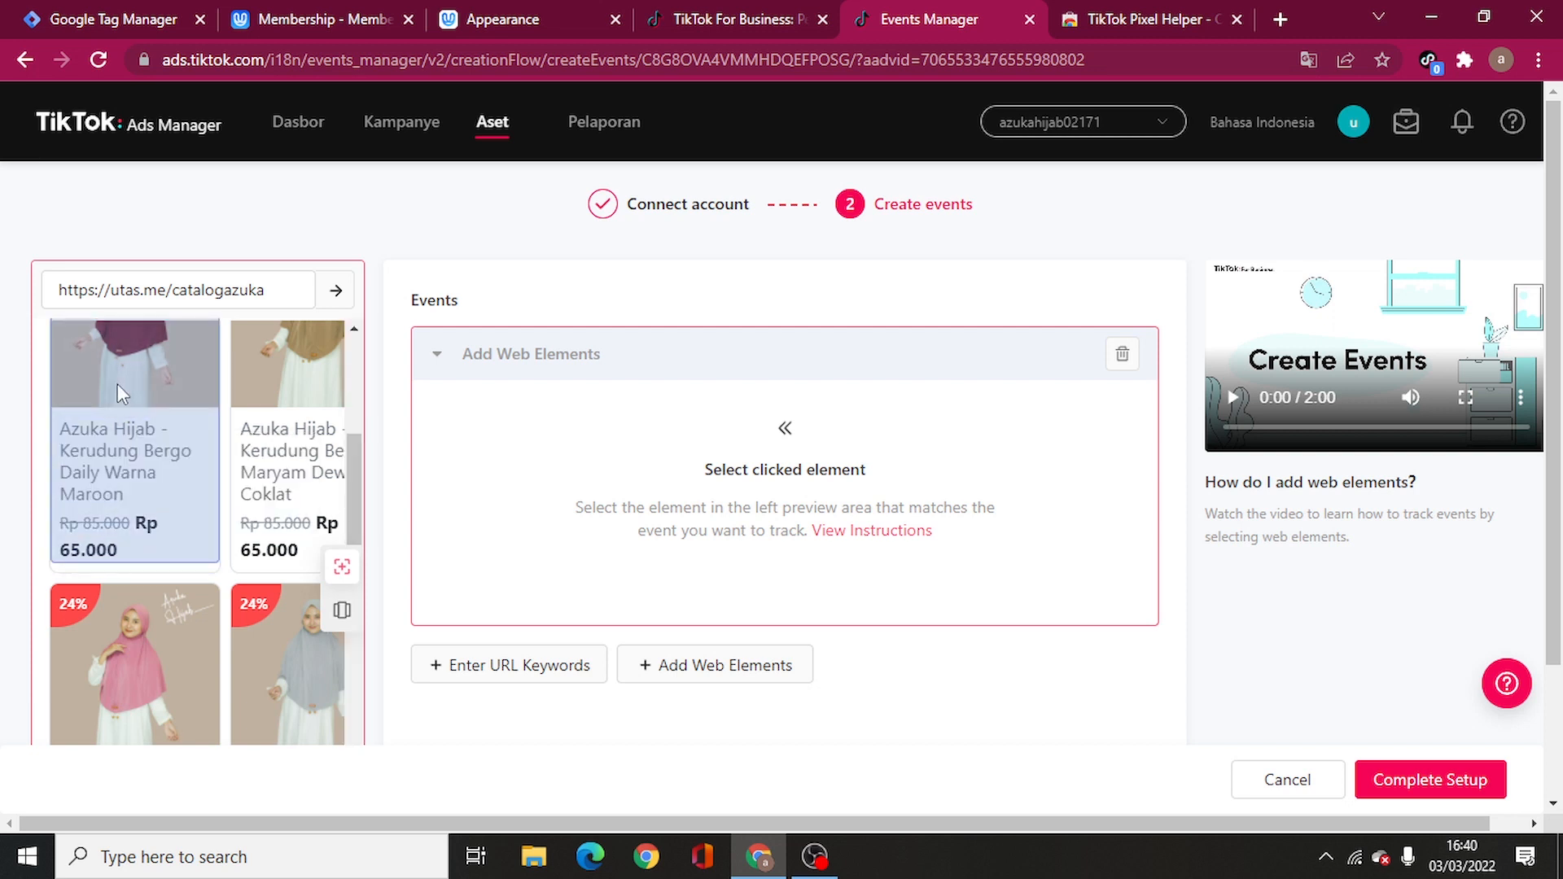
click(260, 419)
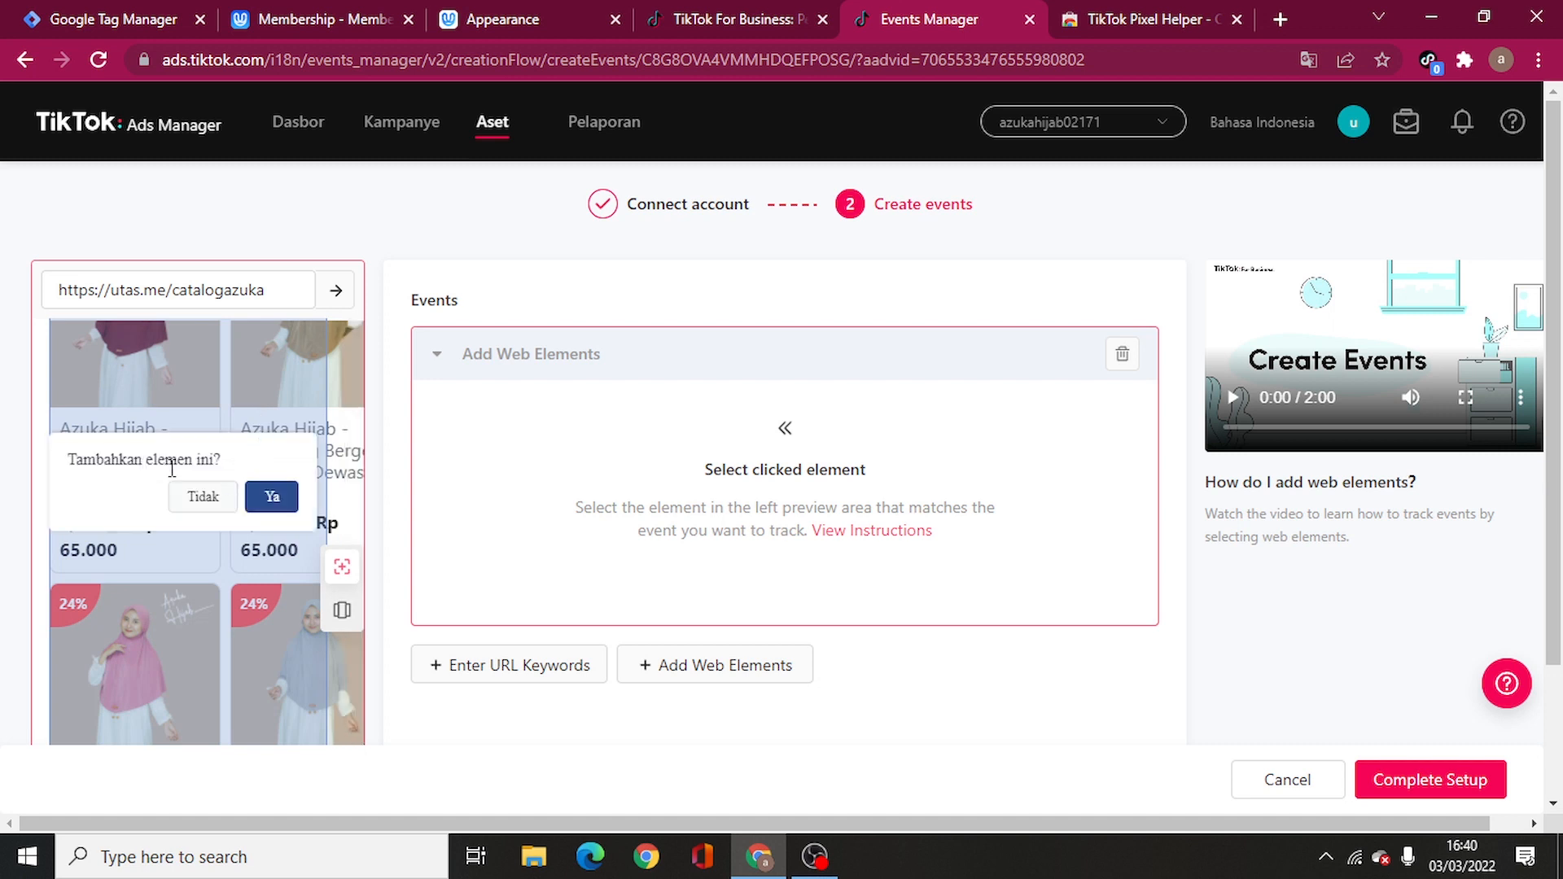
click(270, 498)
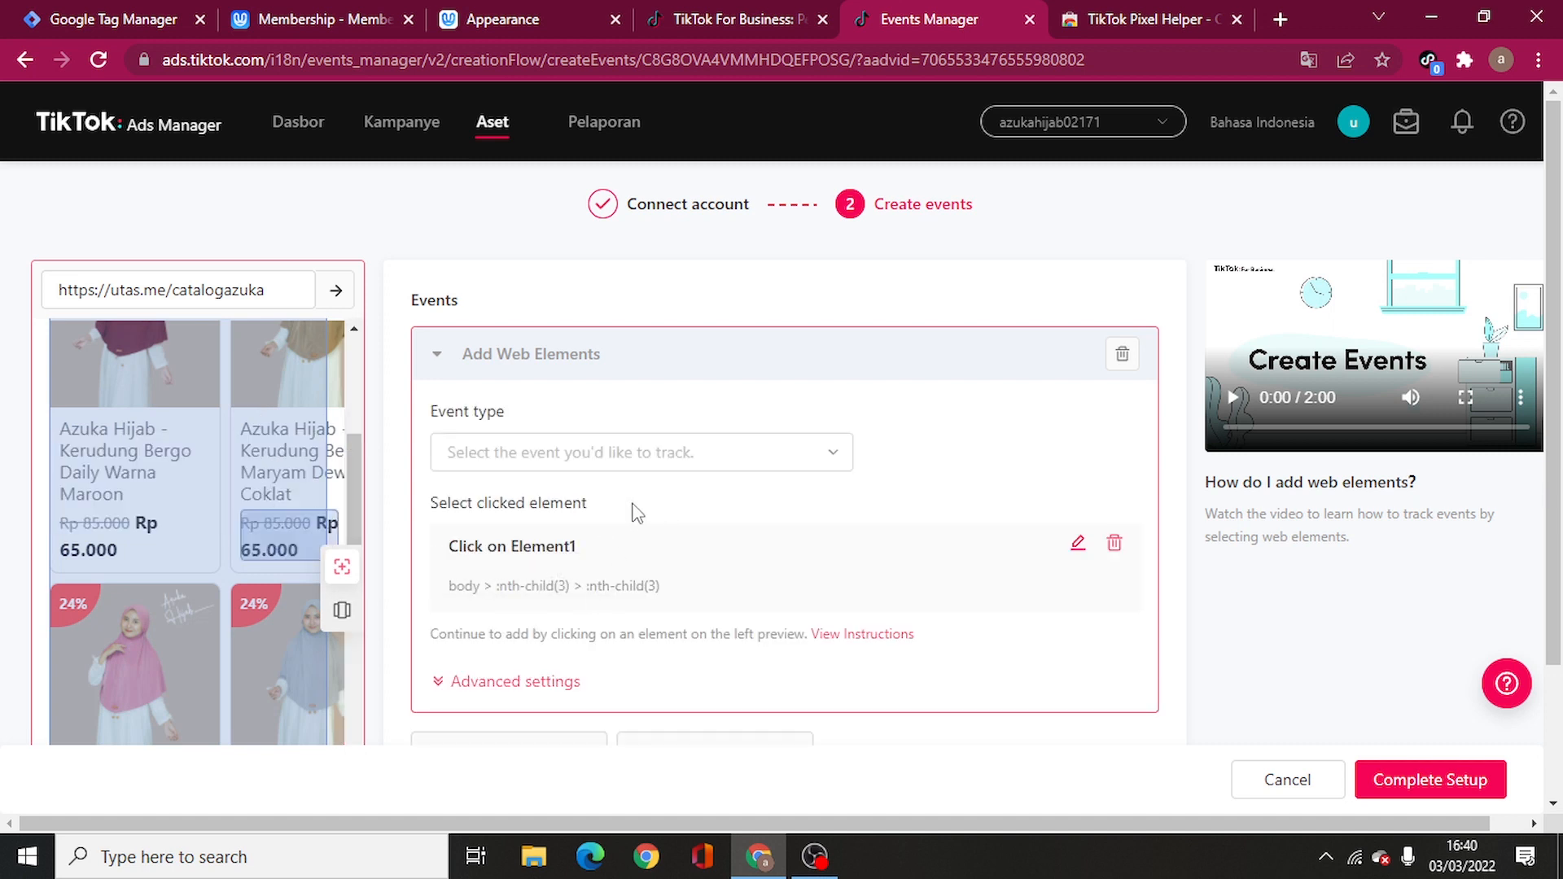
Step: Set the click event's type to Add to Cart, look over the other event types, and collapse the event
click(579, 463)
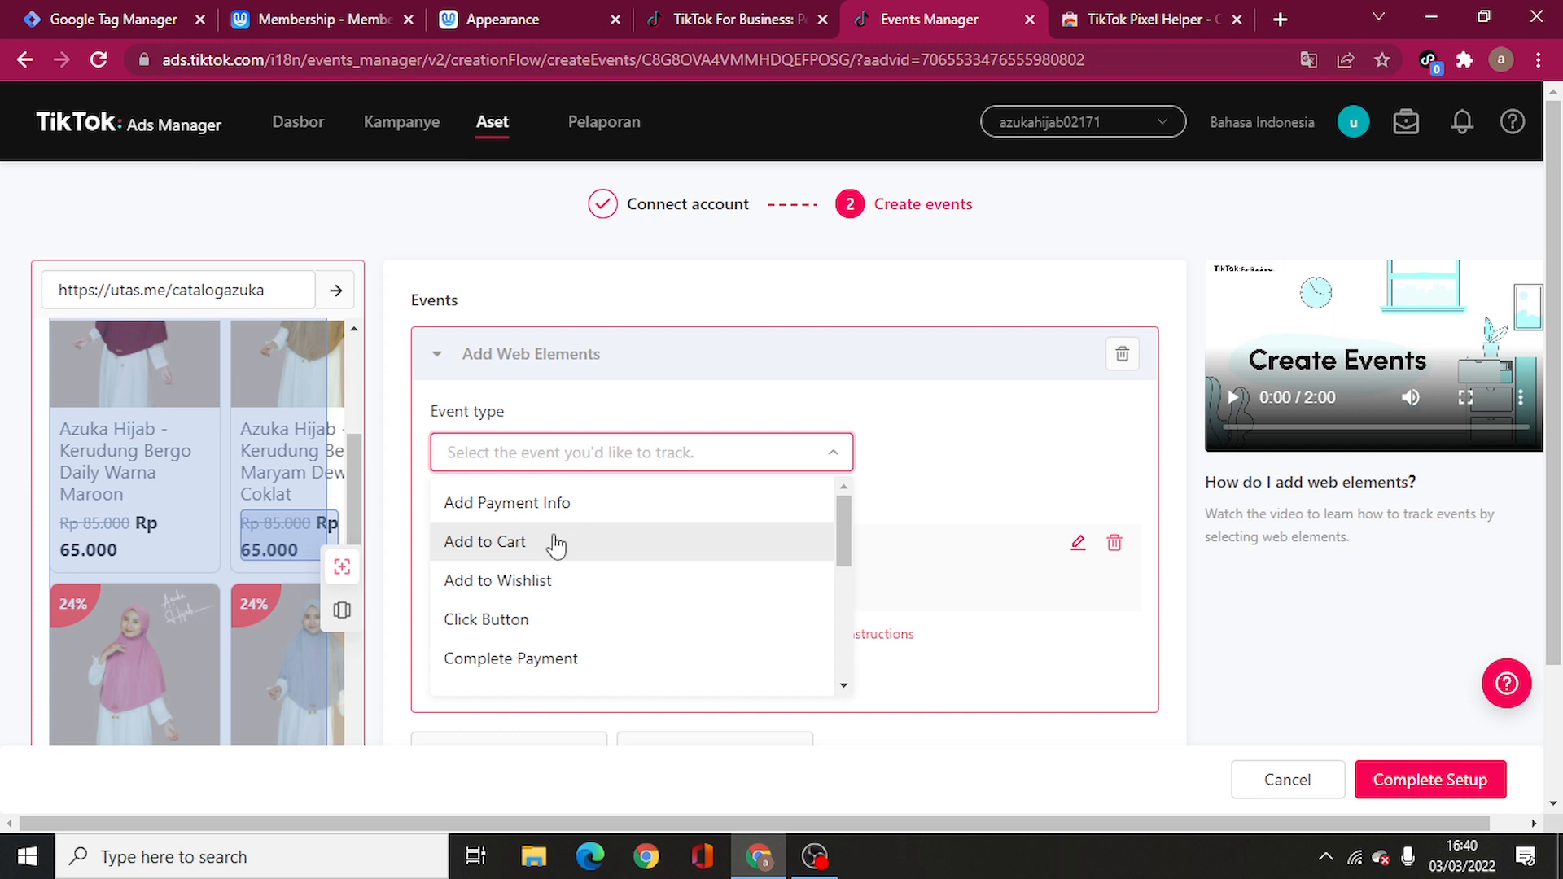
click(556, 541)
scroll(553, 561, down, 1)
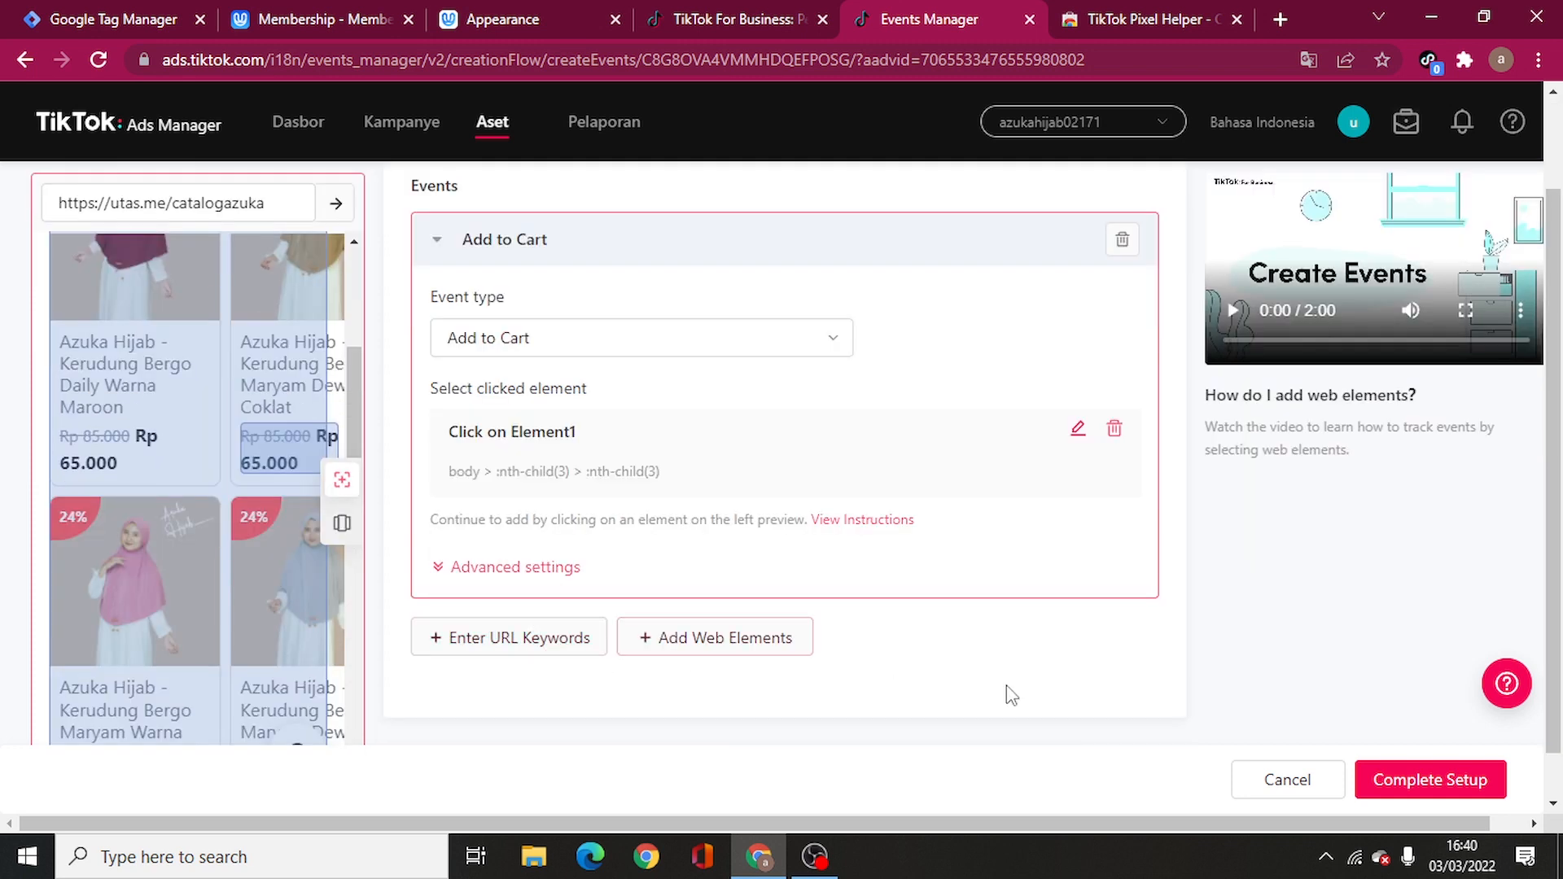
click(590, 342)
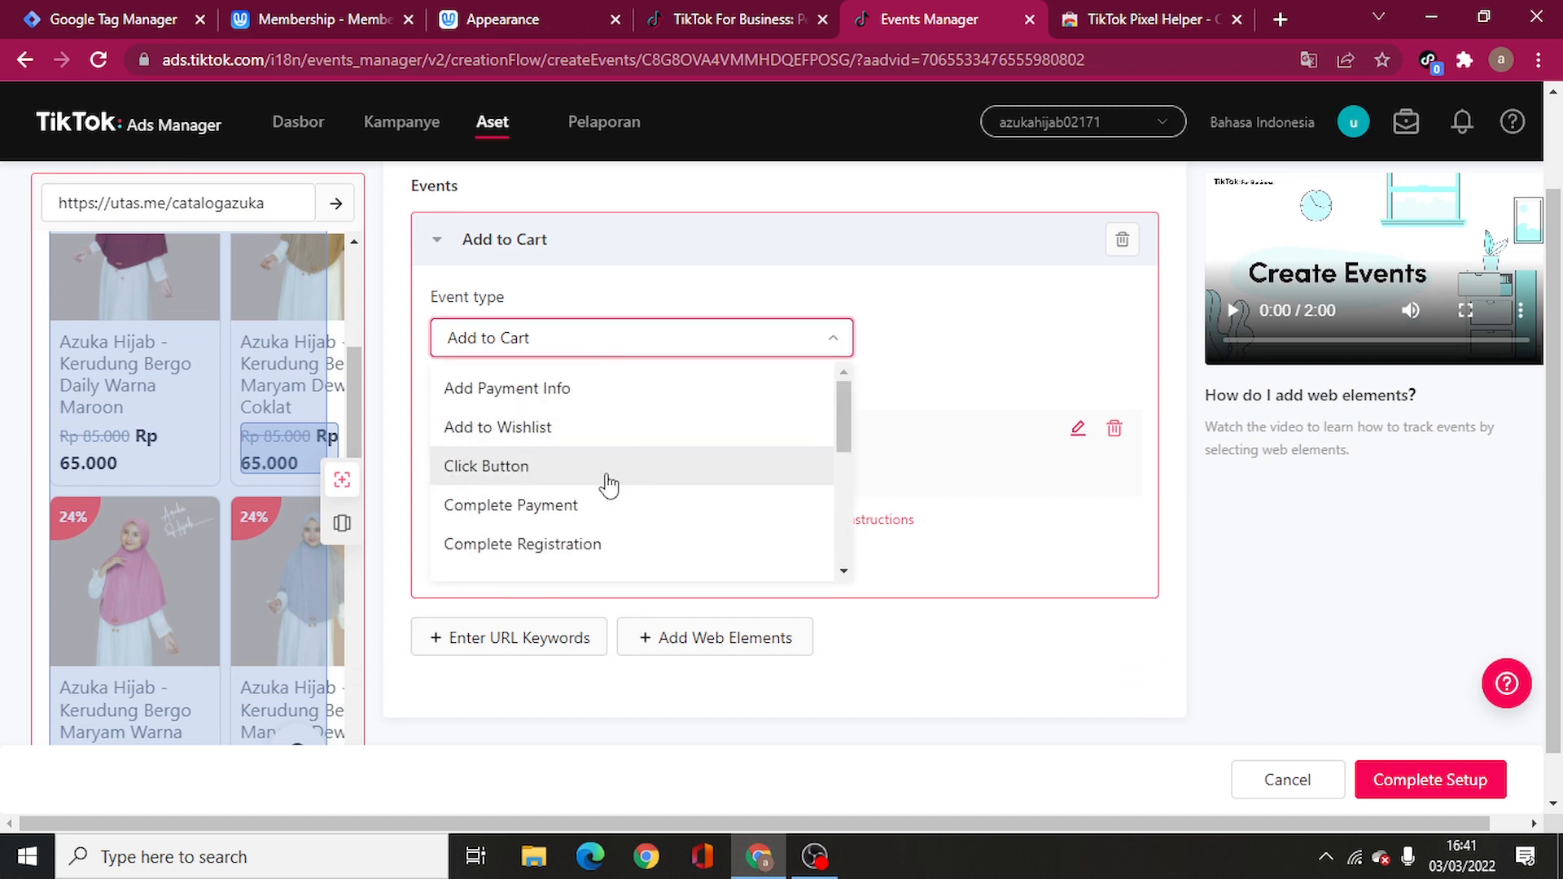
click(641, 271)
click(656, 266)
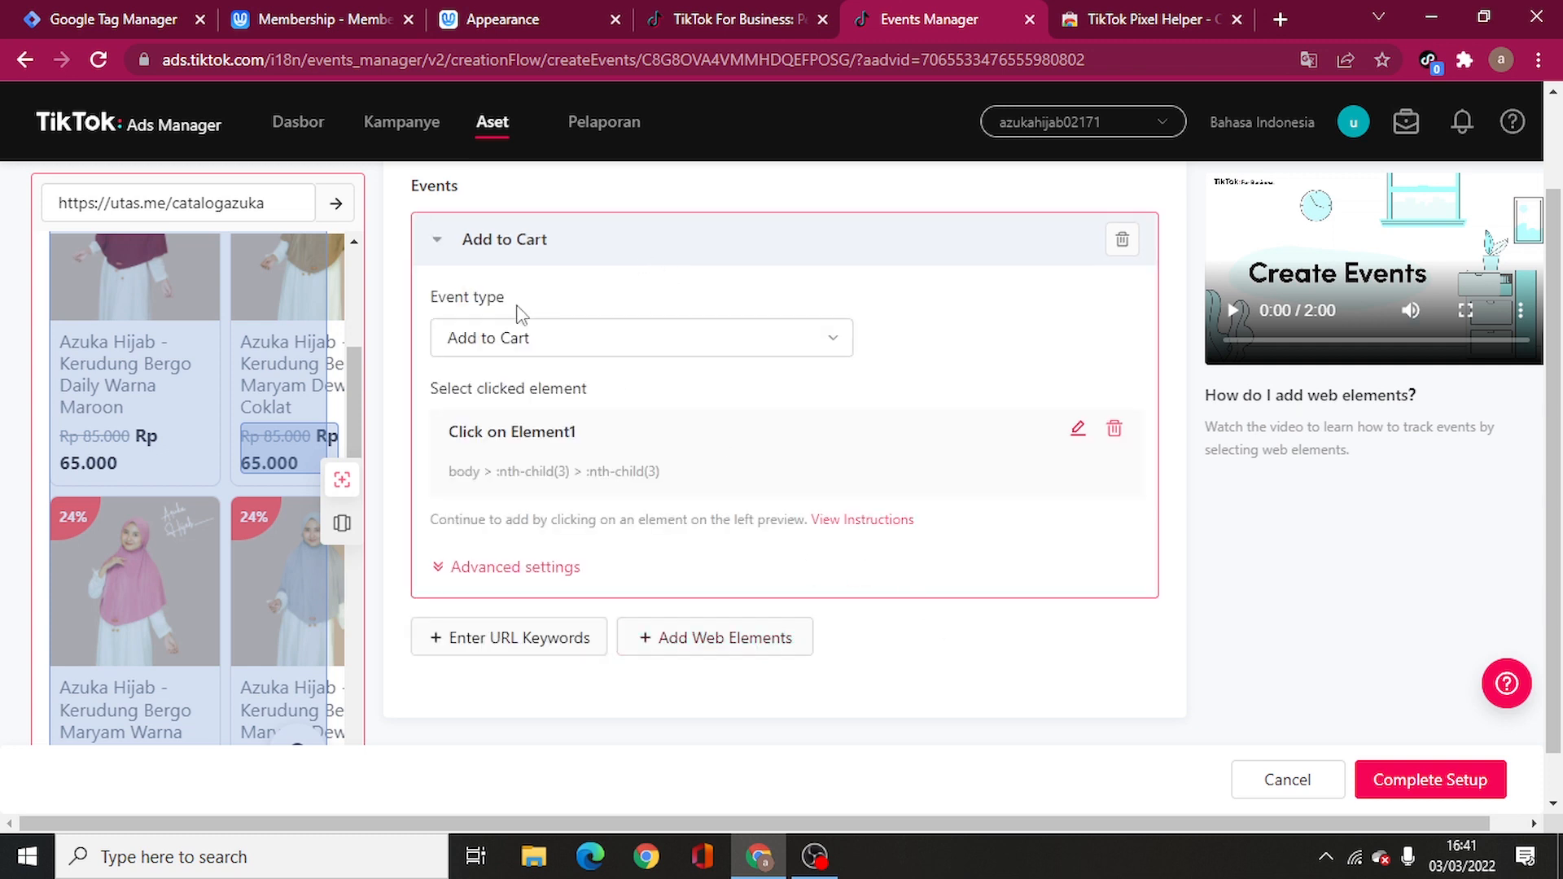
click(437, 244)
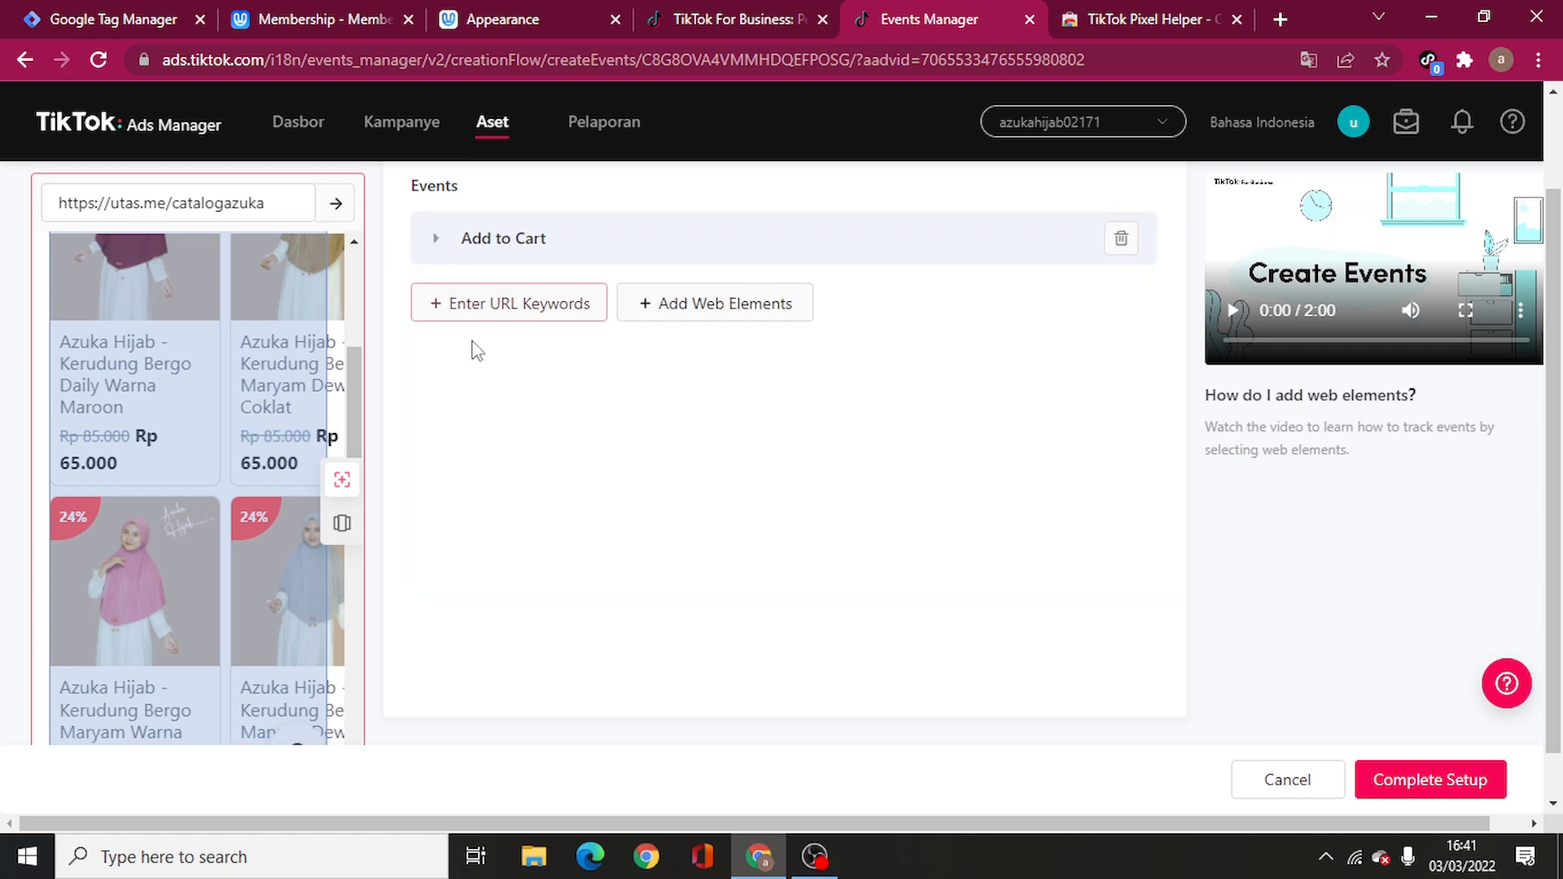
Step: Create a second click event on the product listing area of the store preview with event type Complete Payment
click(670, 305)
click(149, 368)
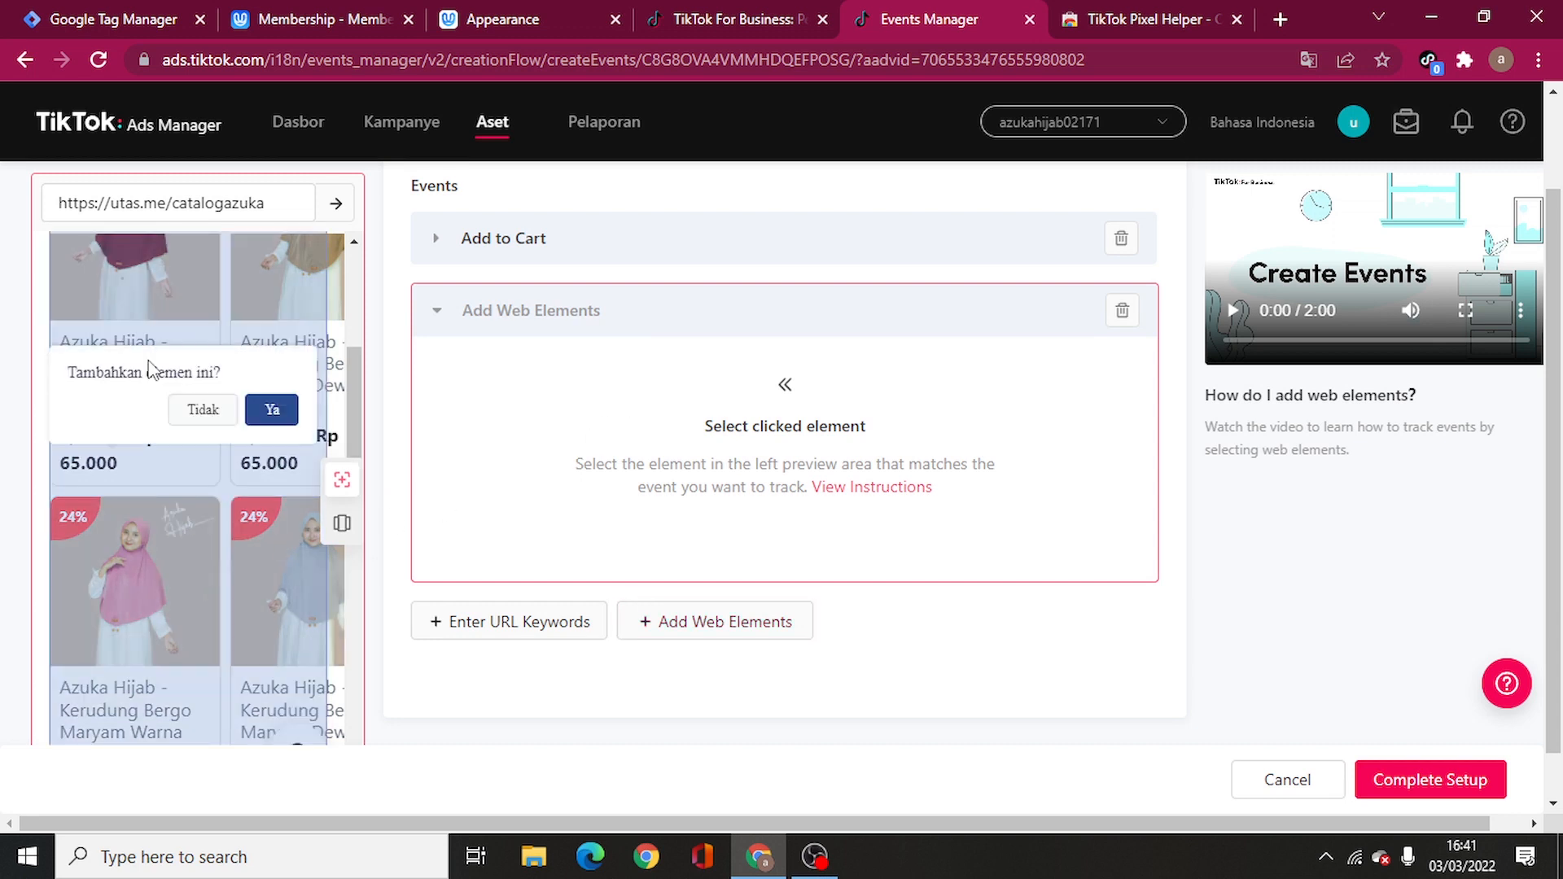
click(272, 410)
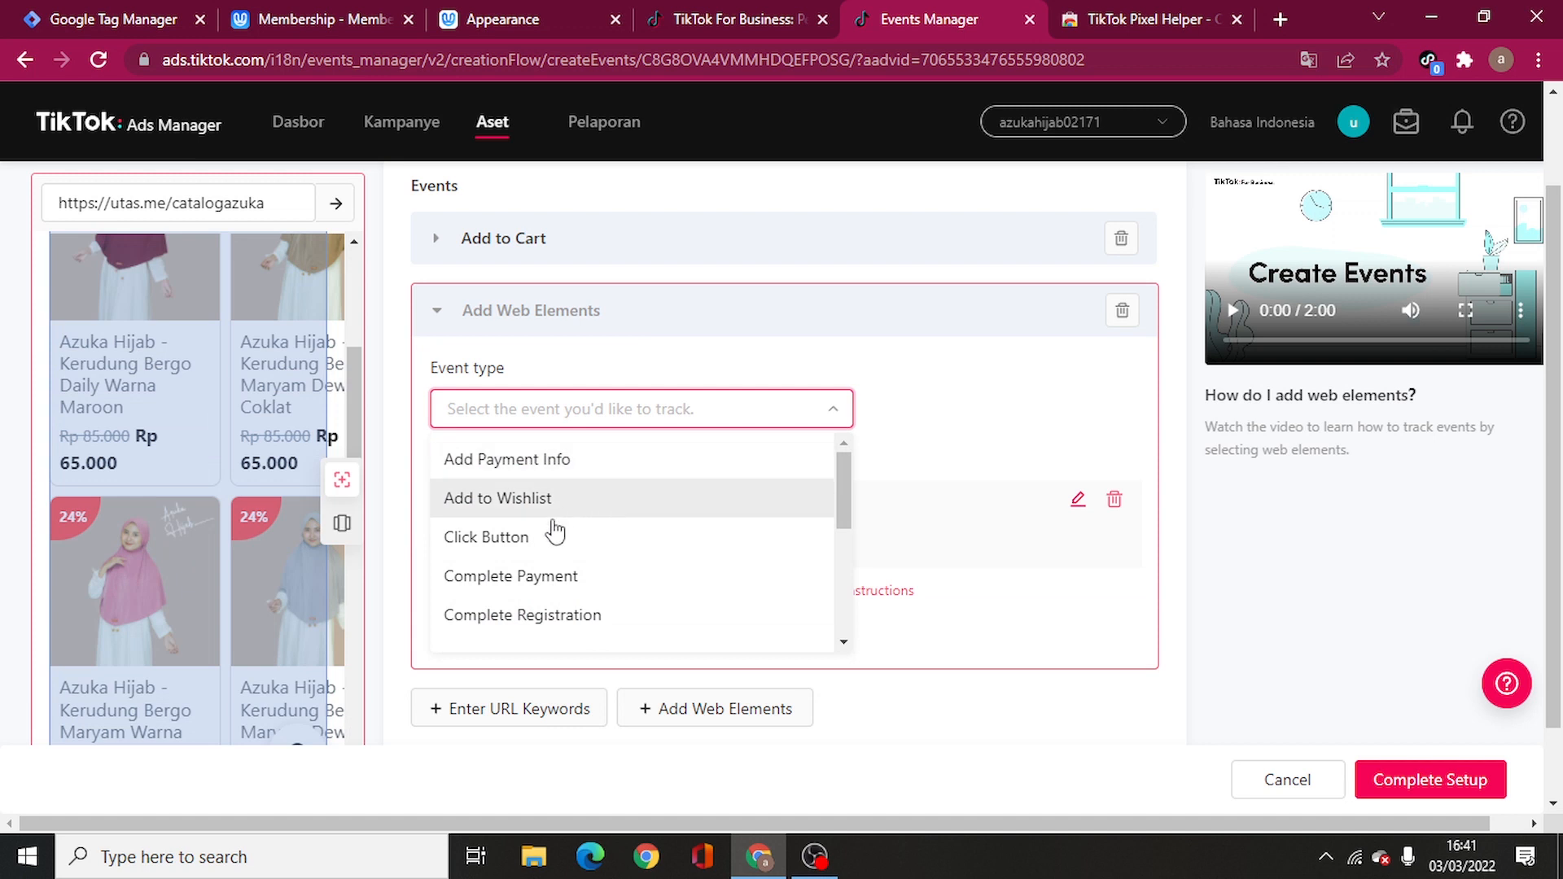
scroll(549, 530, down, 3)
scroll(551, 481, up, 2)
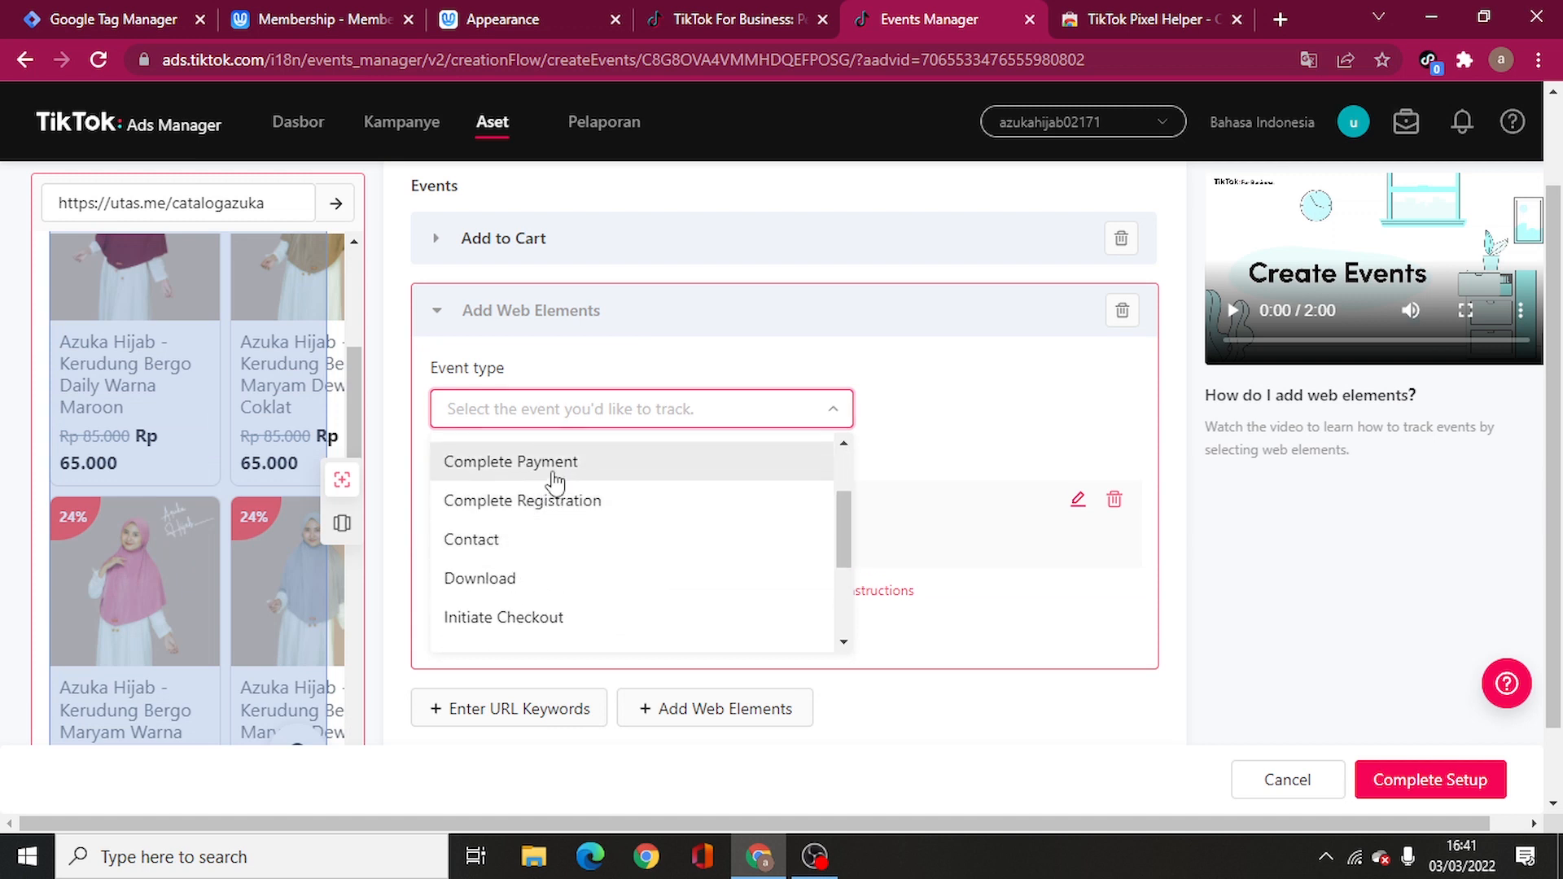
click(550, 465)
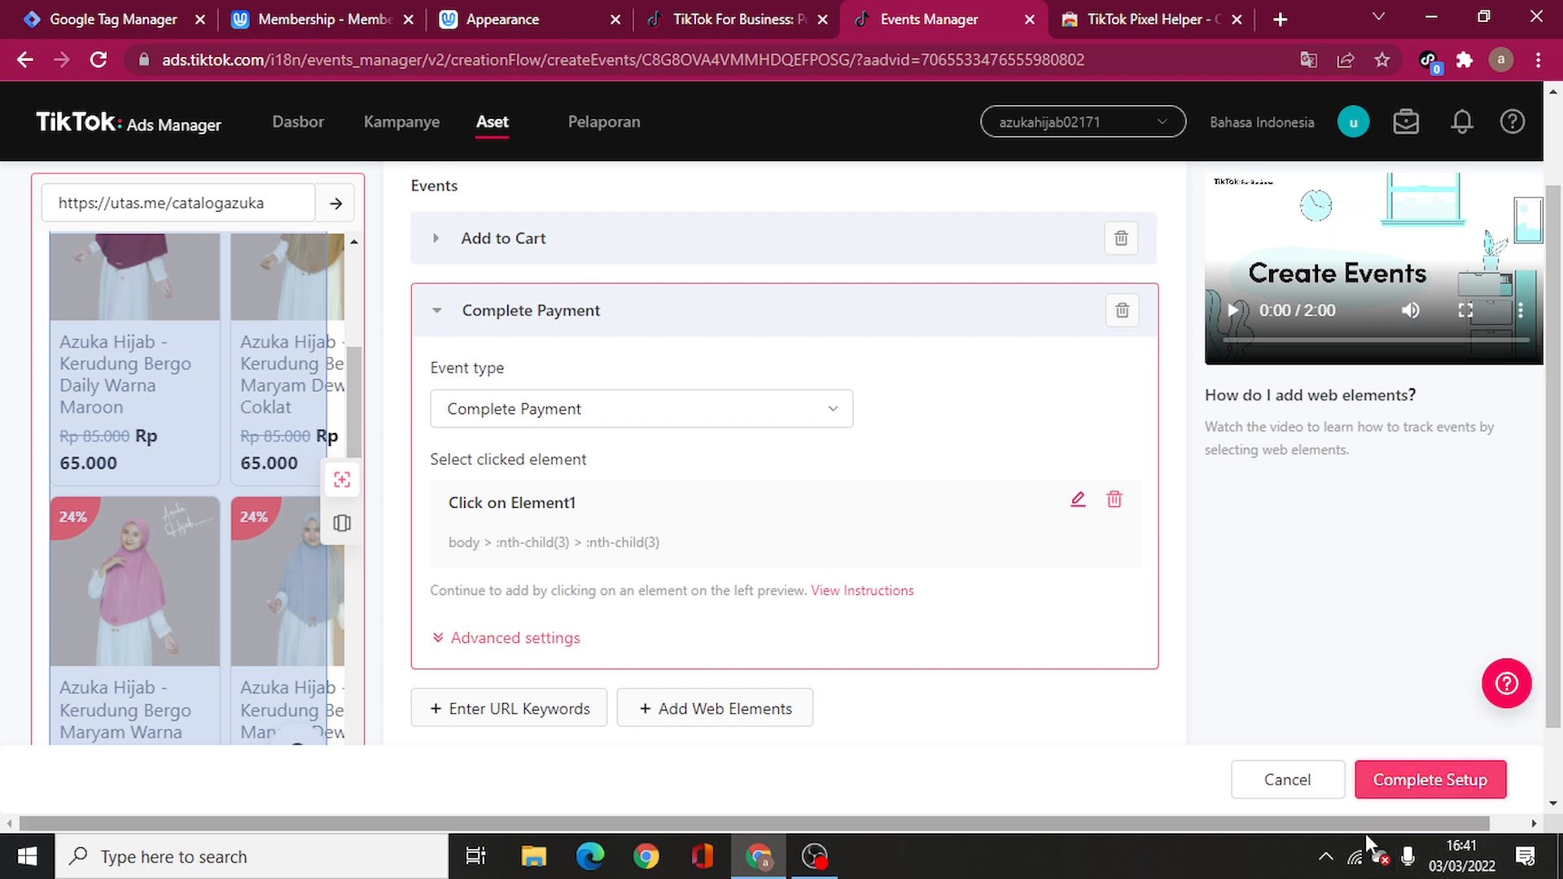
Step: Complete the pixel's event setup and dismiss the feedback survey without answering
click(1453, 777)
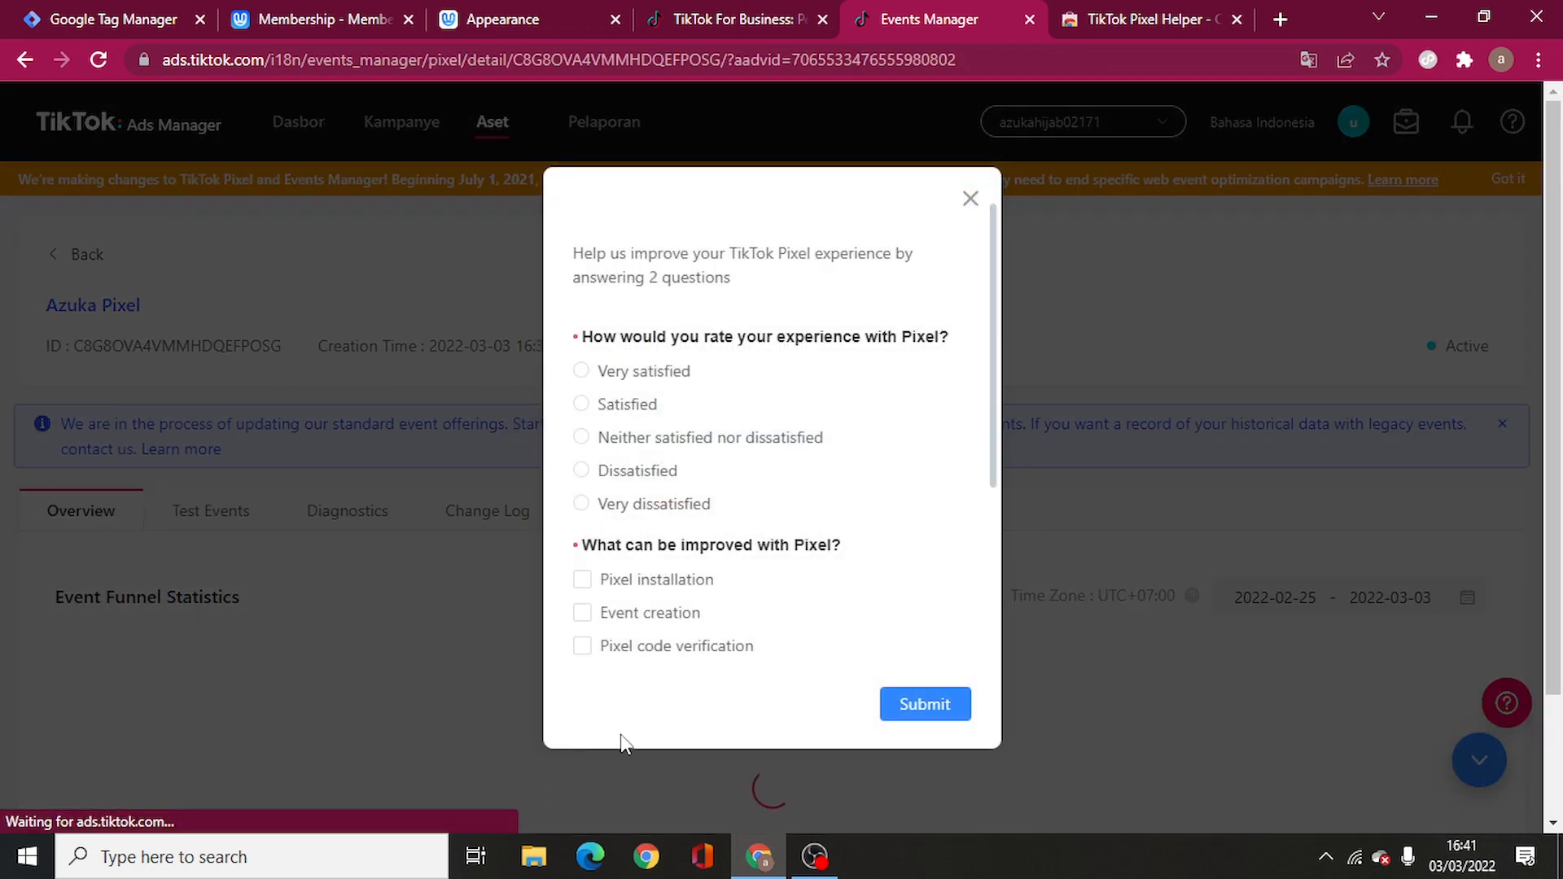
click(972, 201)
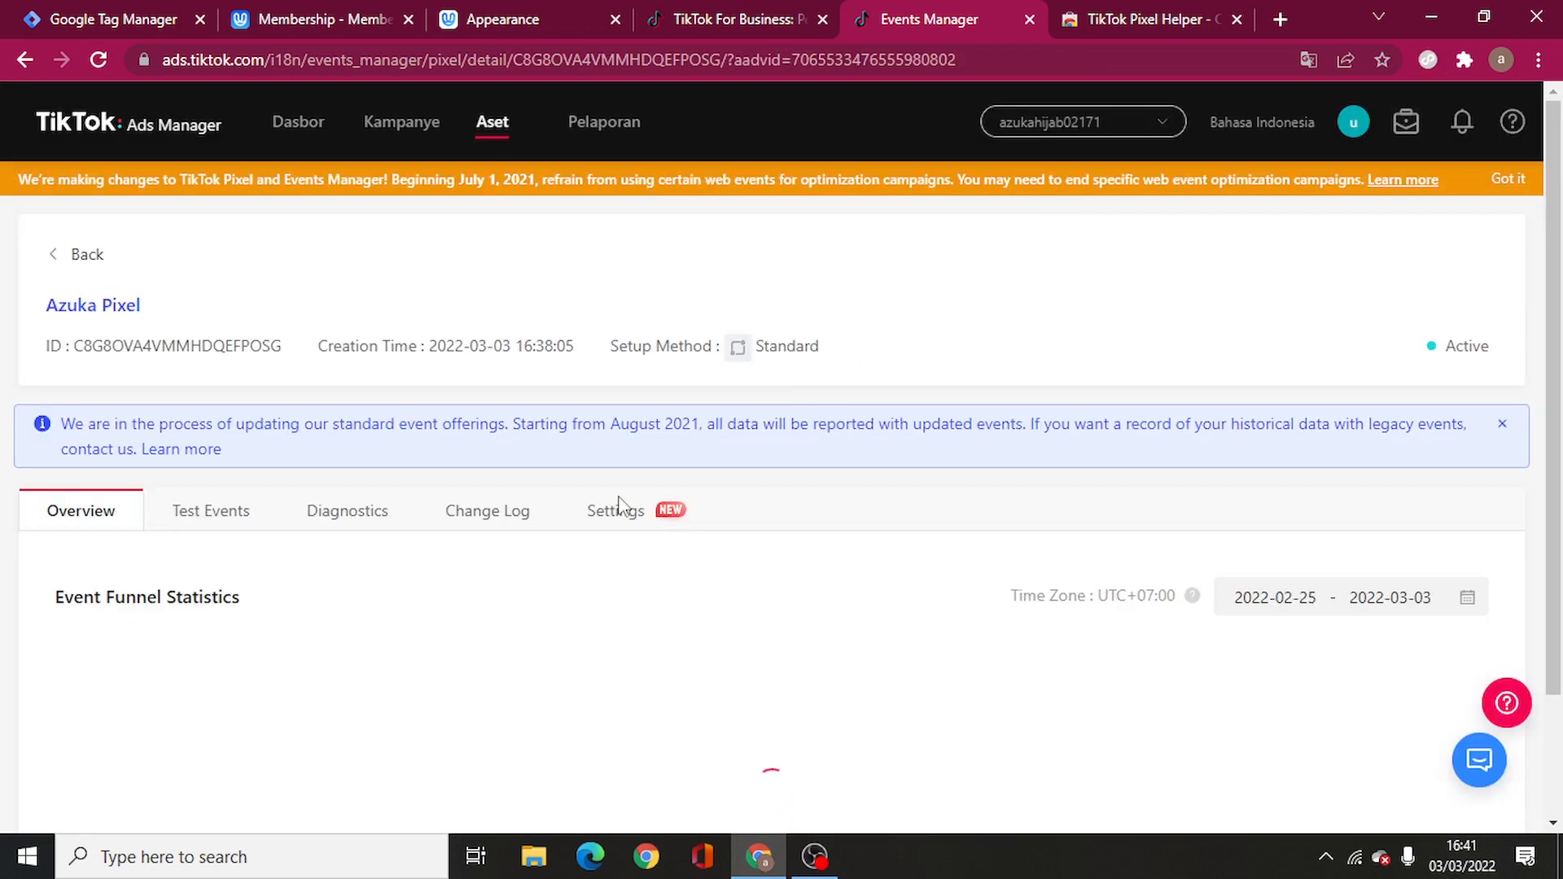
Step: Review Azuka Pixel's event funnel statistics and event table, and return to the pixel list to check its total events
scroll(407, 580, down, 2)
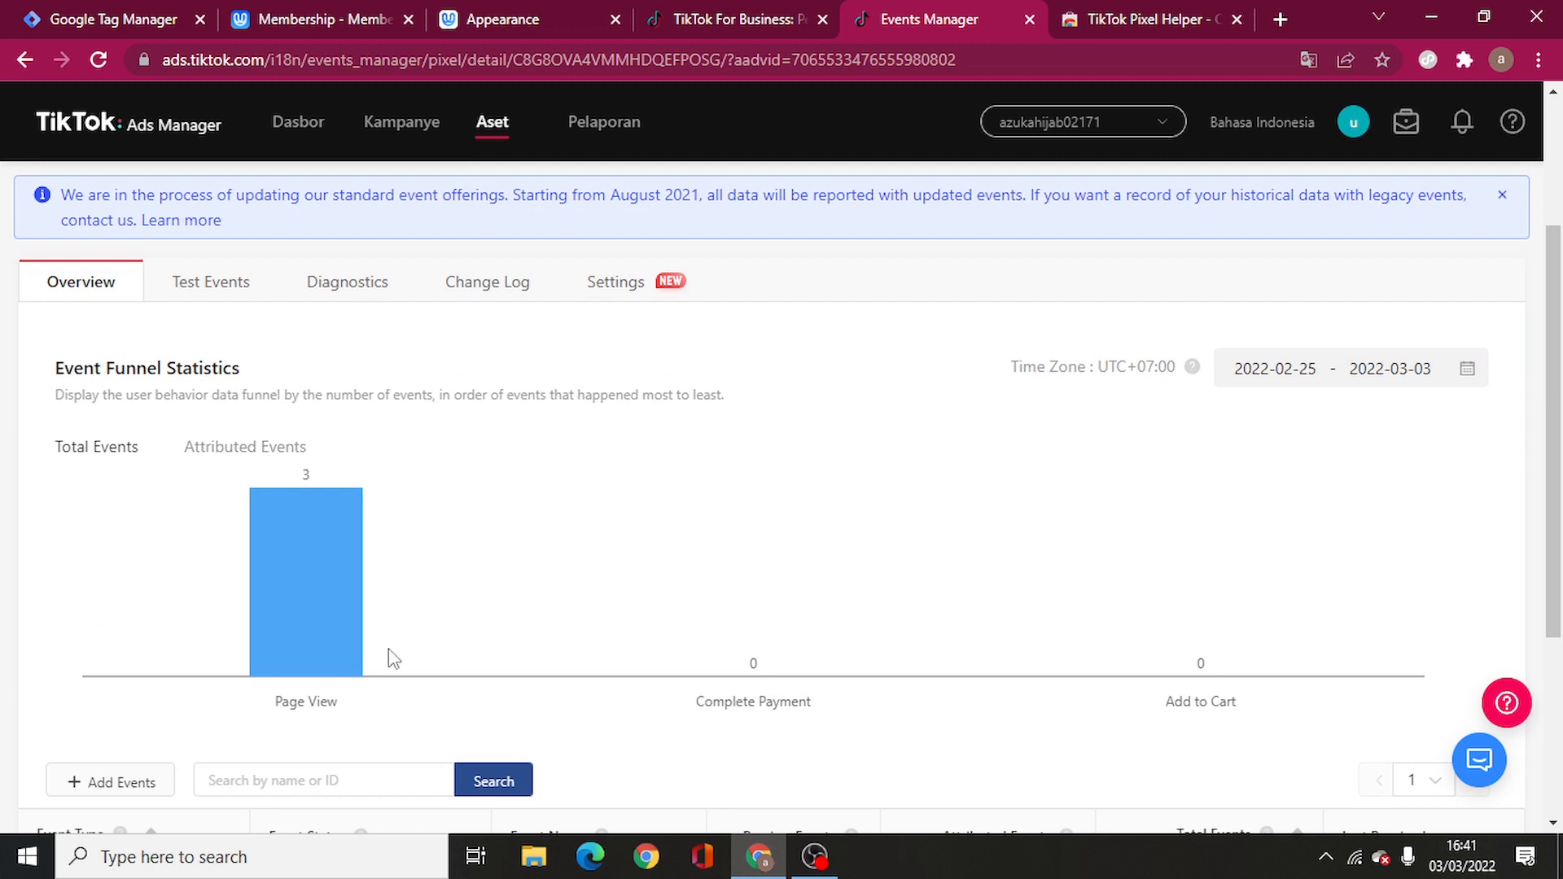
scroll(674, 628, down, 4)
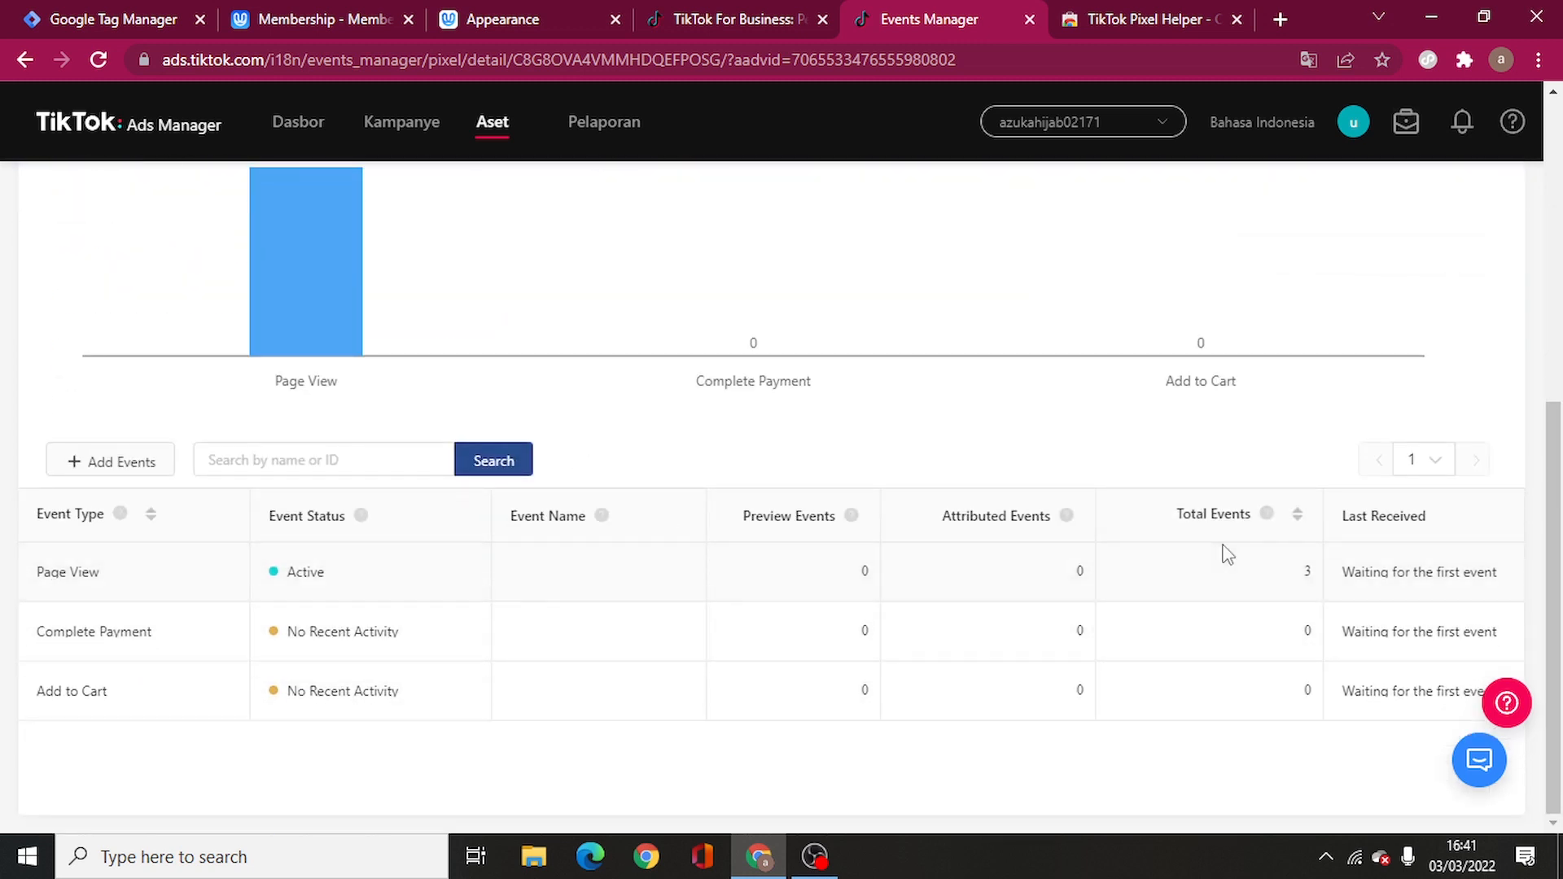
scroll(326, 396, up, 7)
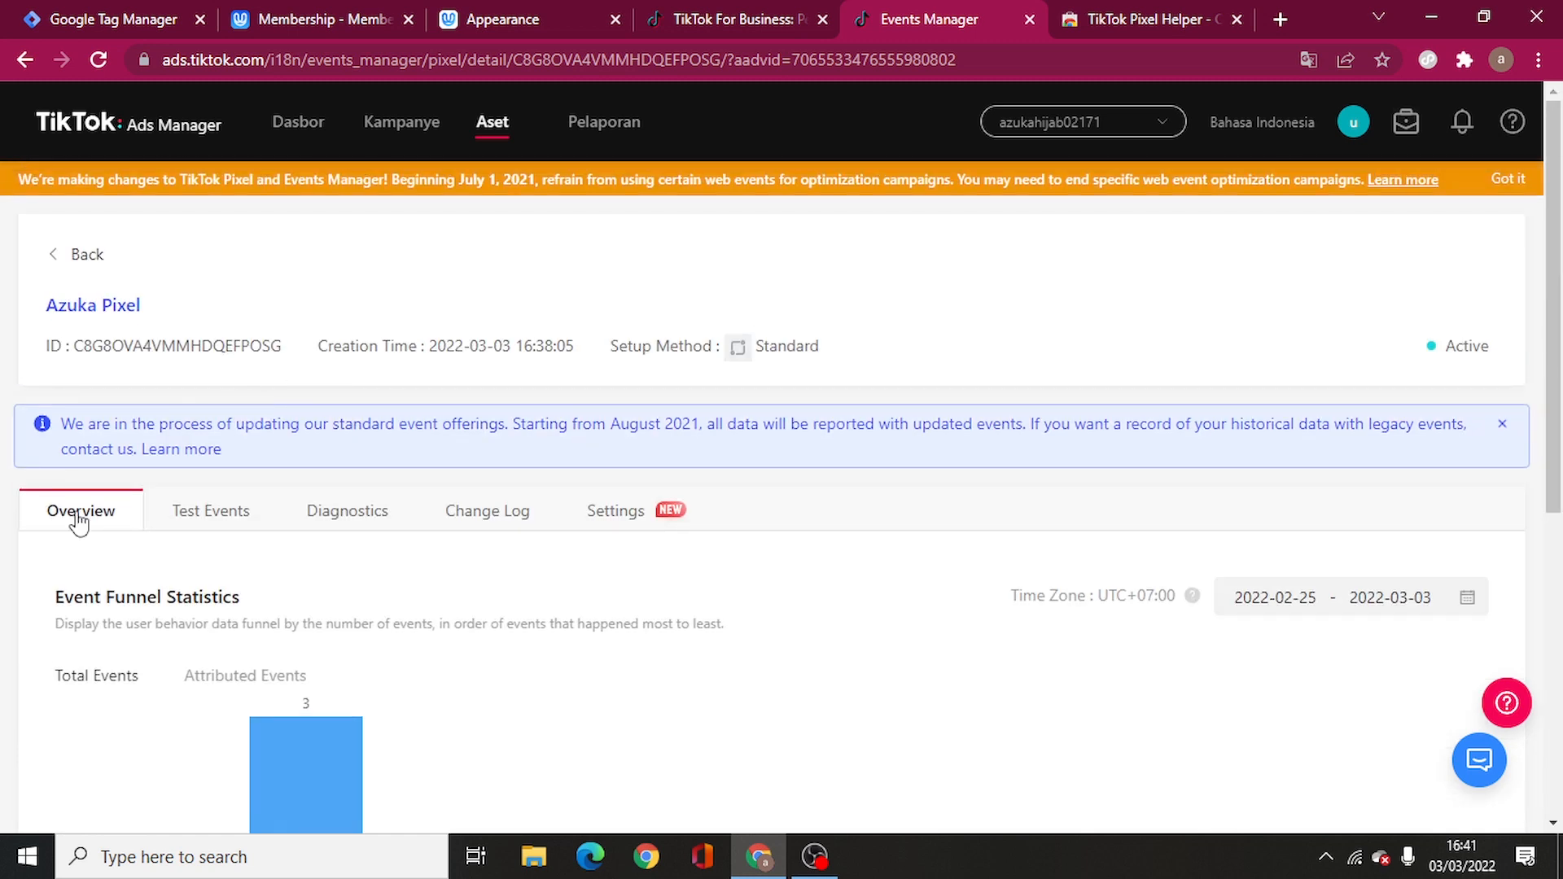
click(61, 259)
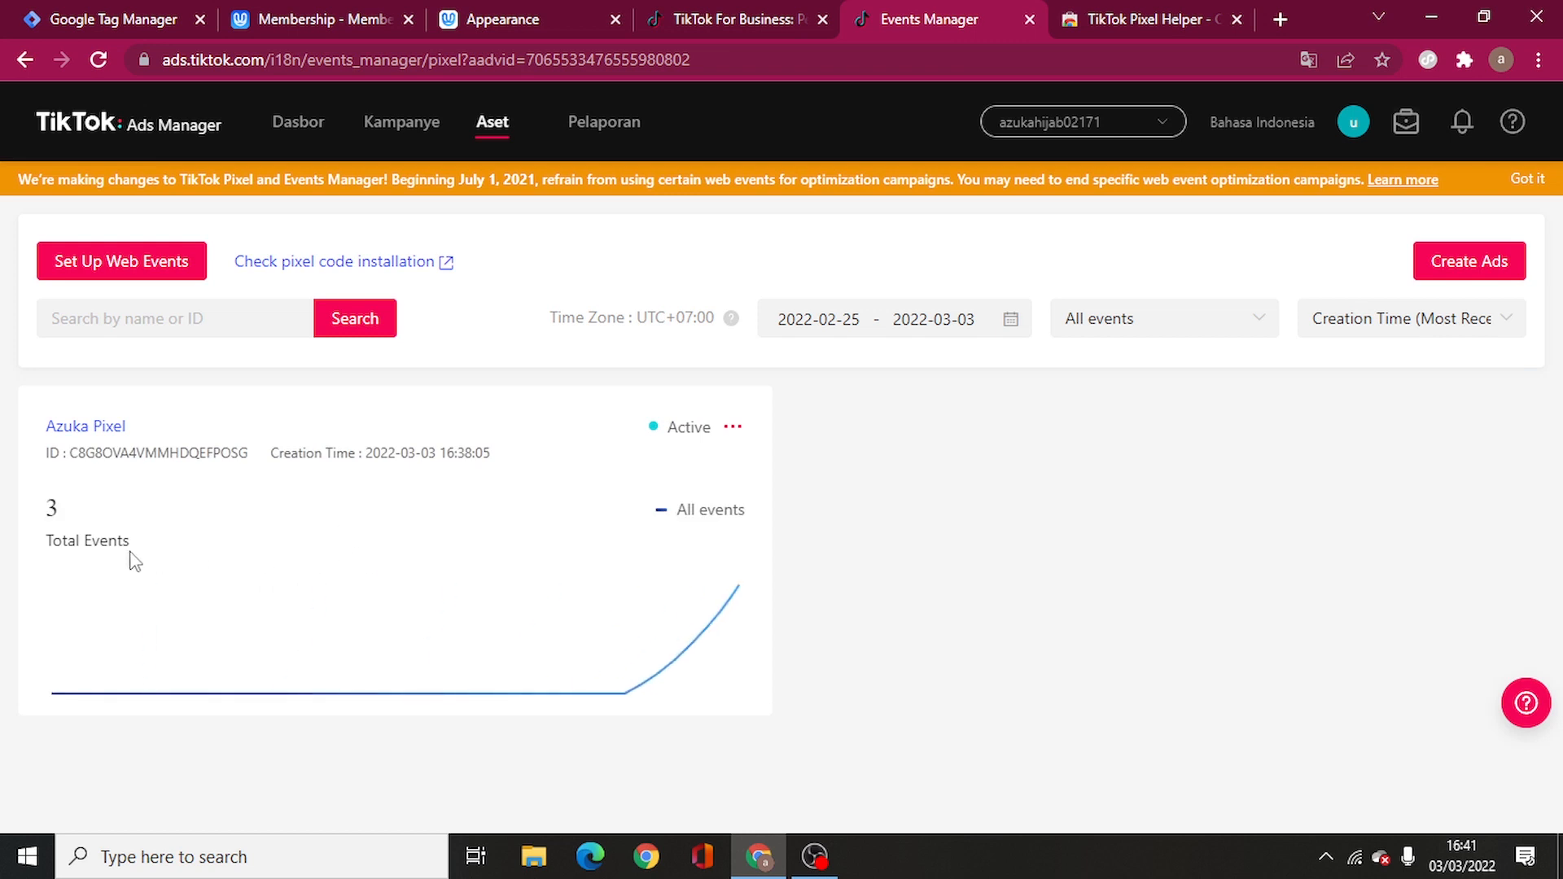
double_click(51, 508)
Step: Start creating an ad campaign with the Lalu lintas kunjungan objective and continue to the ad group settings
mouse_move(496, 127)
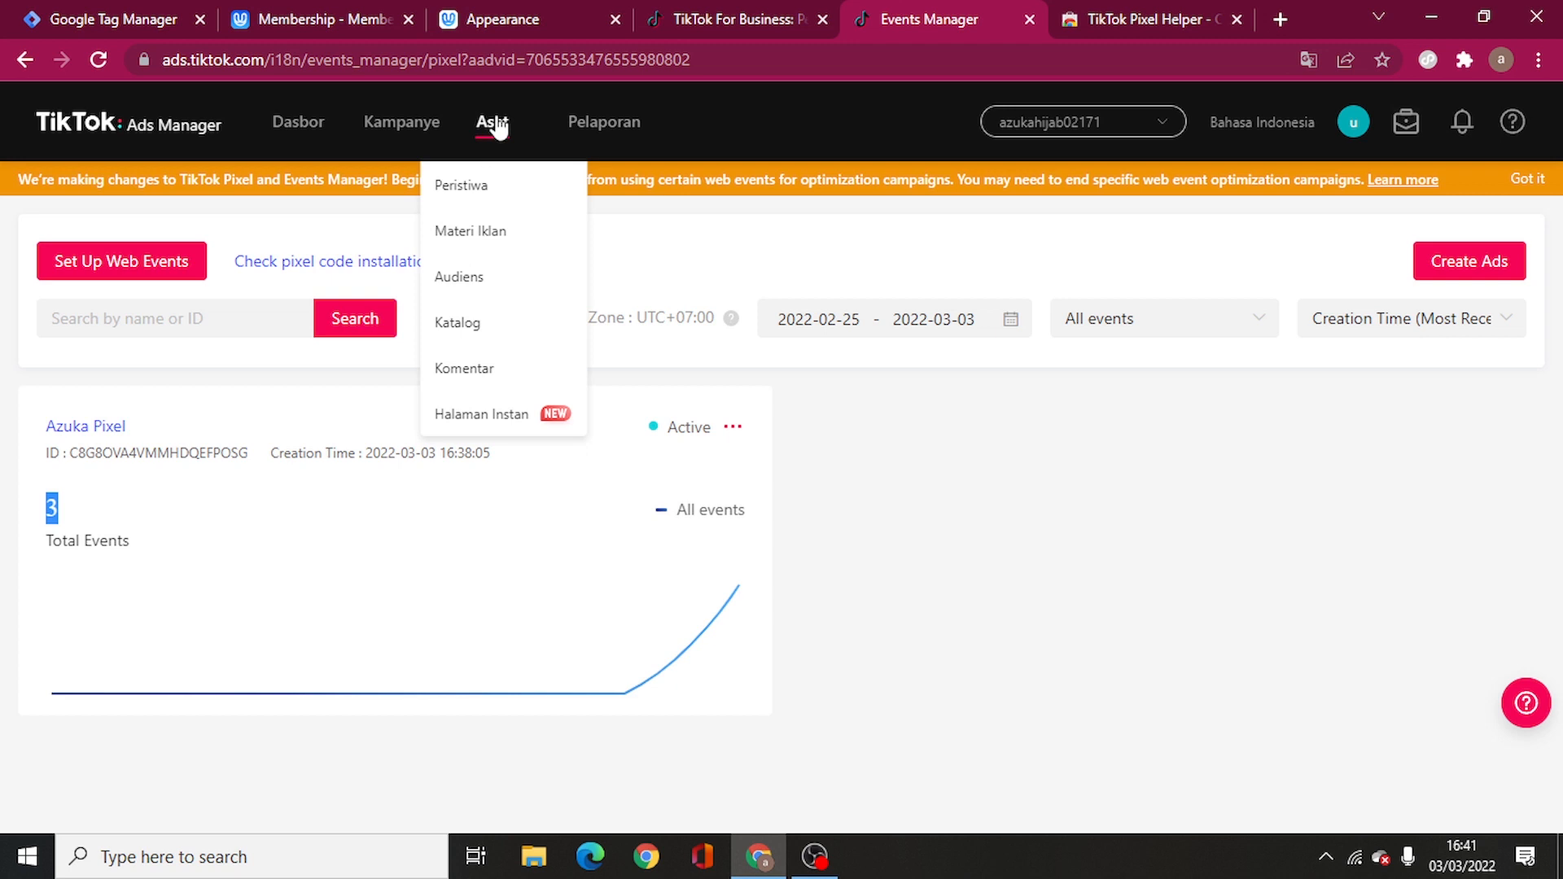
click(1504, 270)
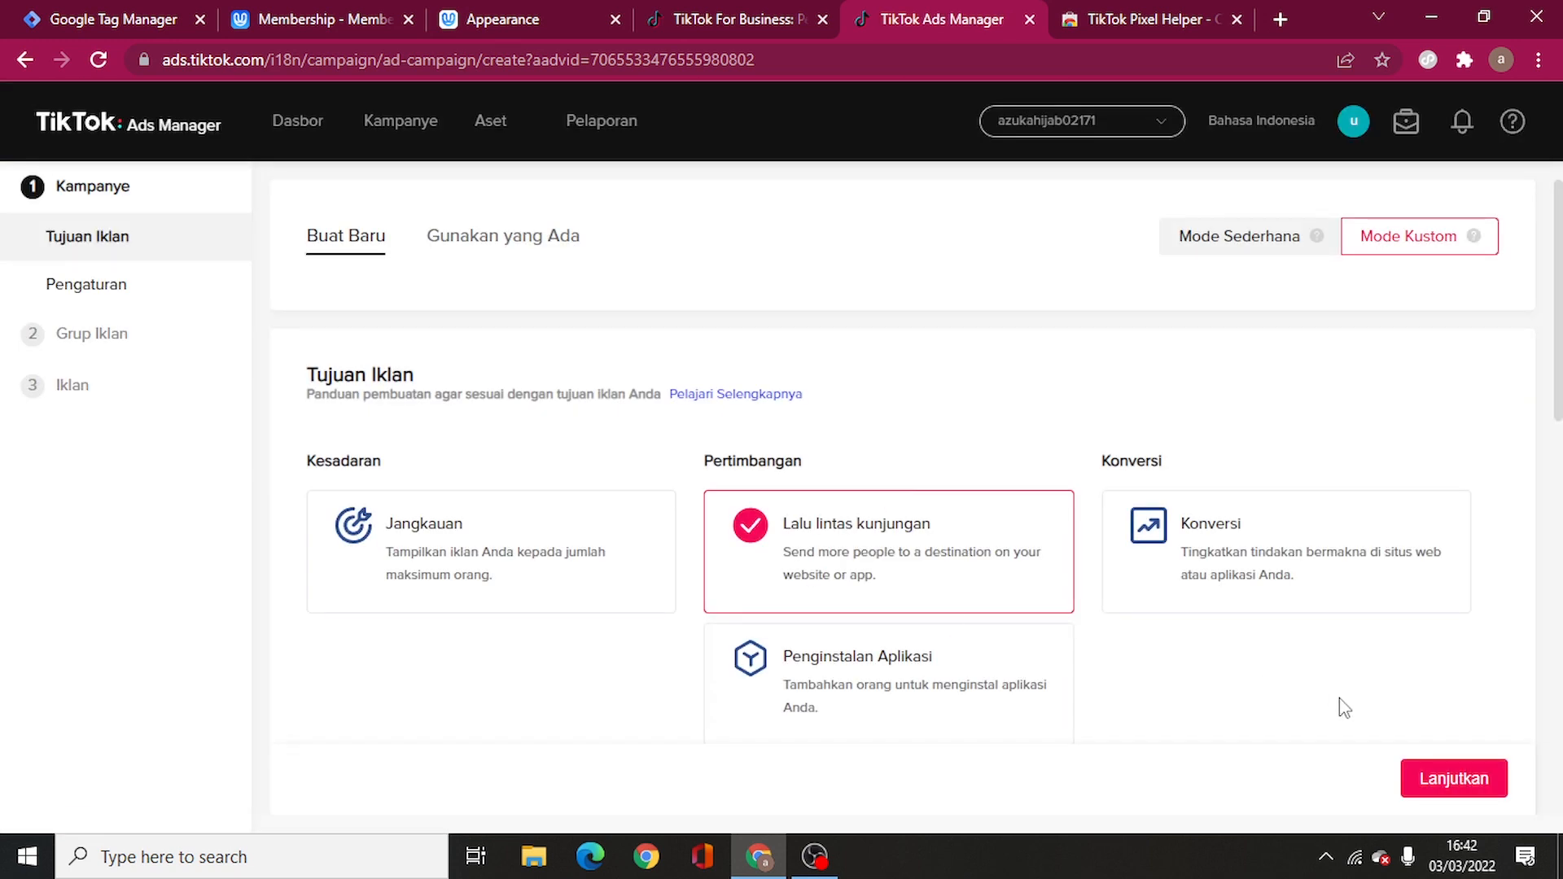
click(1493, 779)
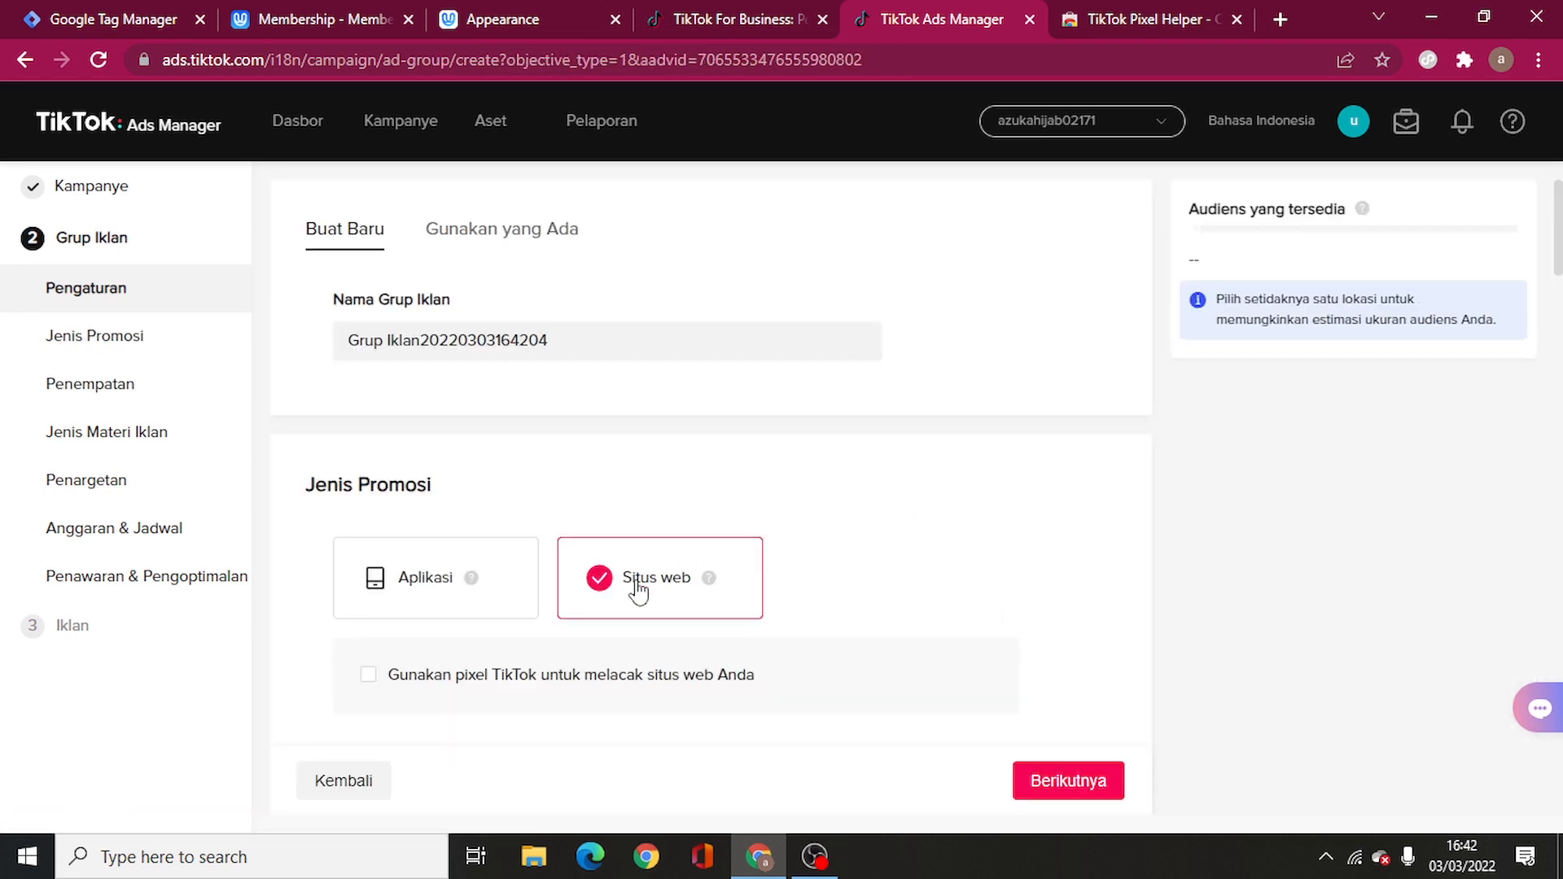
Step: Enable TikTok pixel tracking for the website promotion in the ad group and choose Azuka Pixel
scroll(638, 590, down, 3)
click(488, 448)
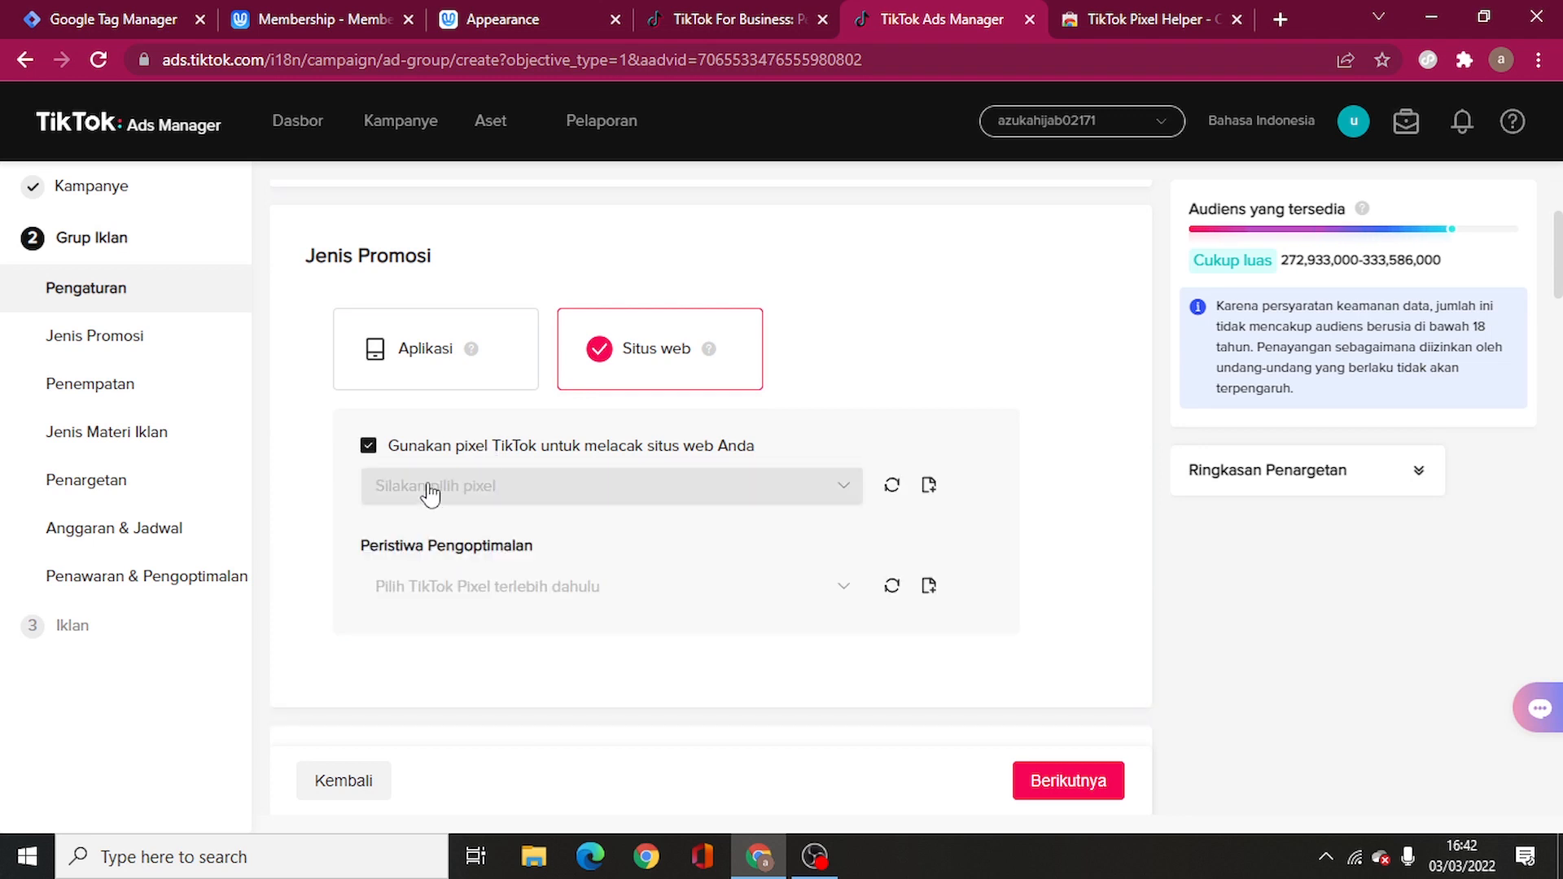
click(450, 501)
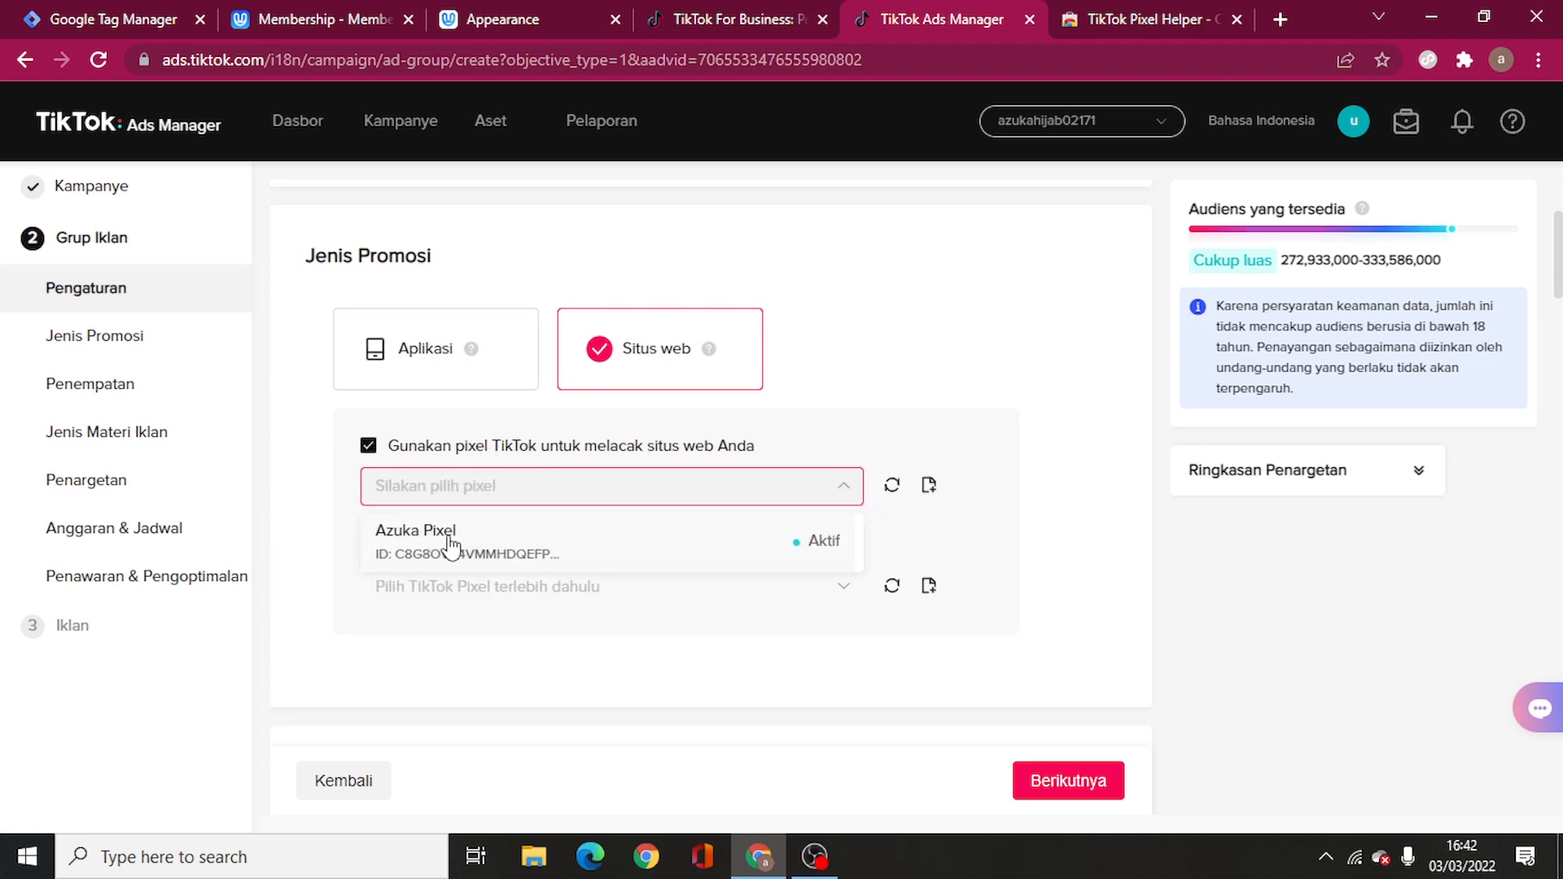
click(451, 544)
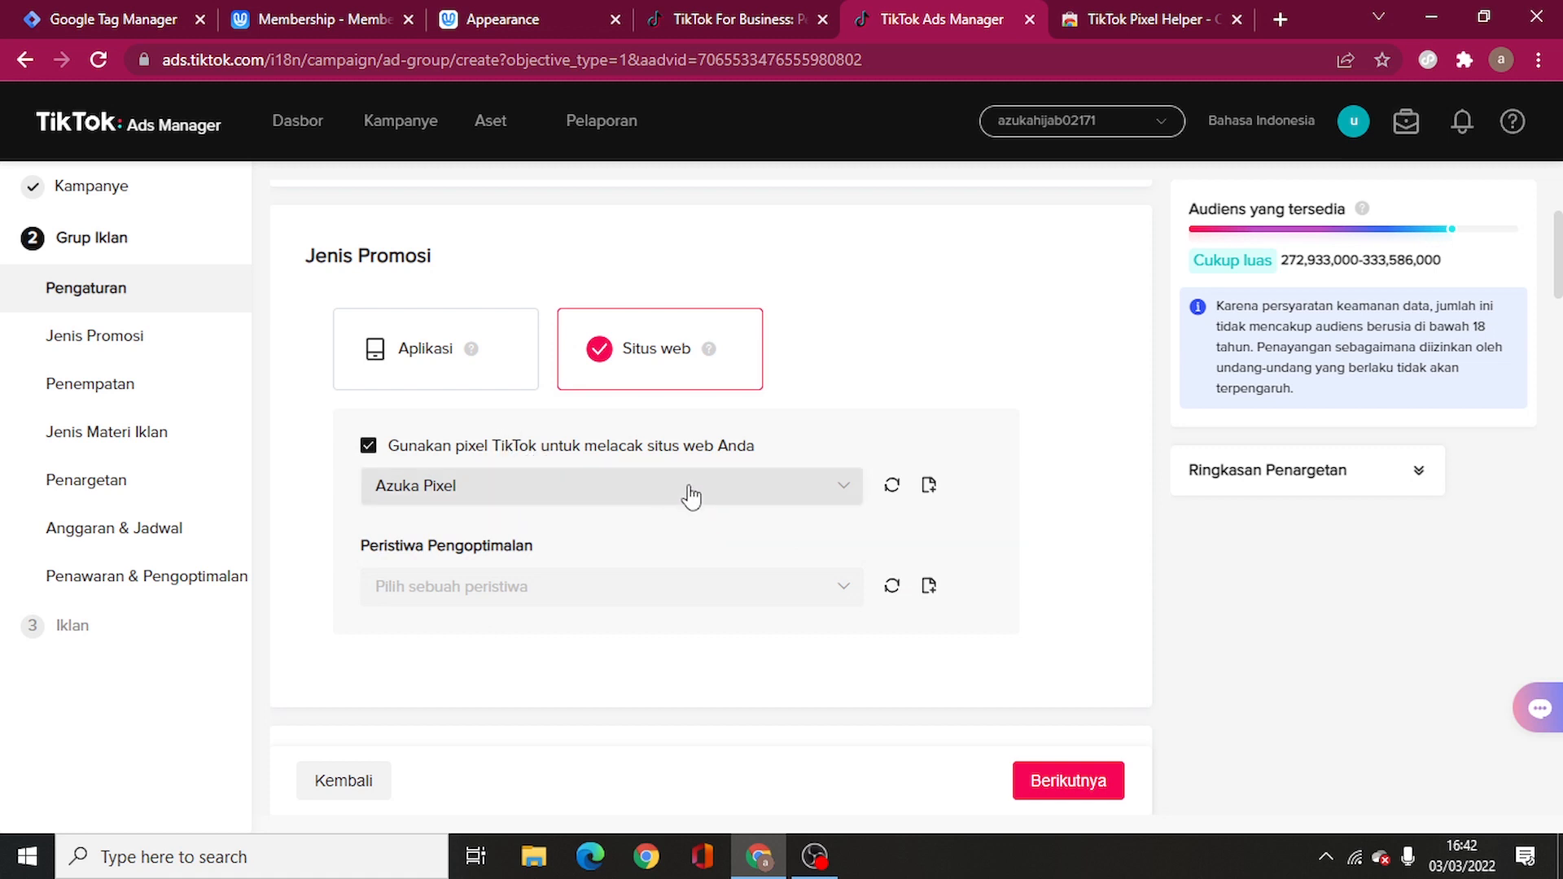
scroll(708, 480, up, 1)
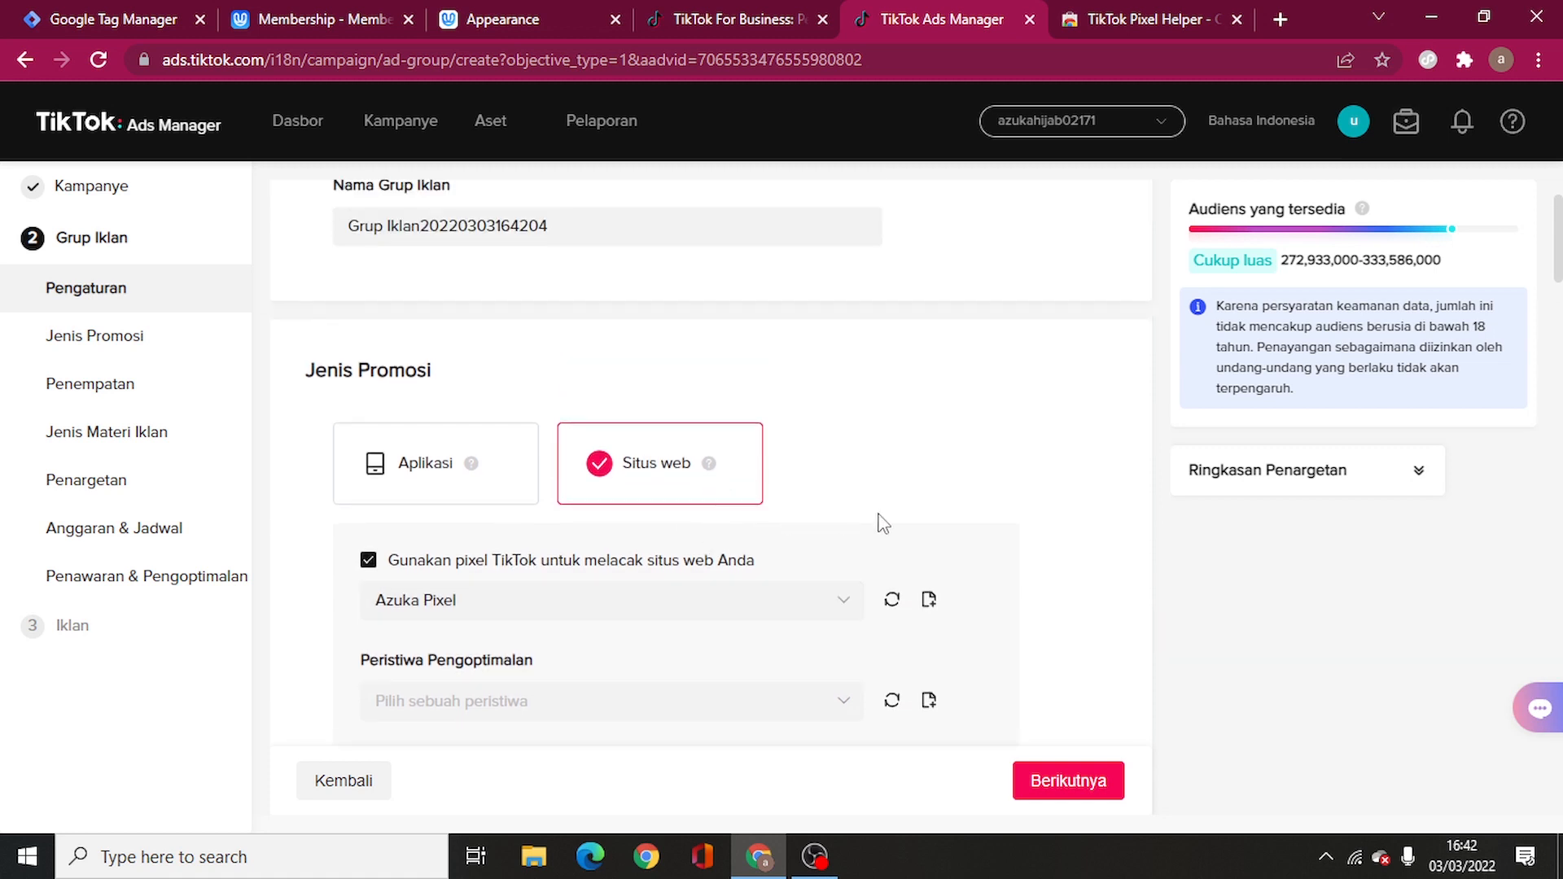